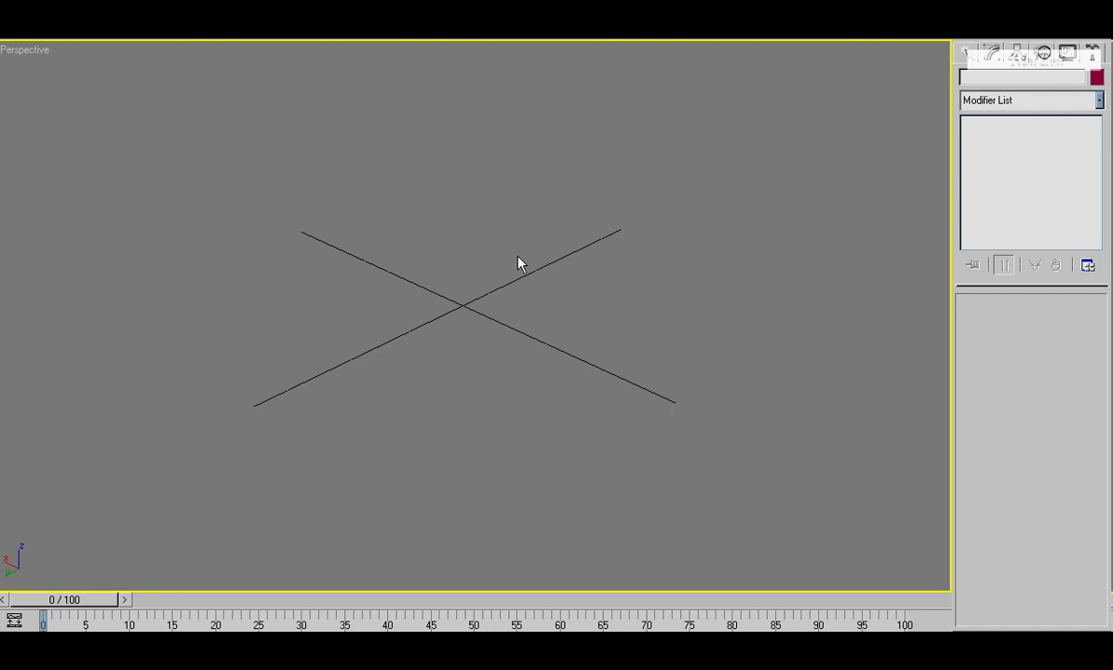
Bring up the Splines shape types and draw a closed four-sided Line outline.
{"action": "left_click", "coordinate": [970, 56]}
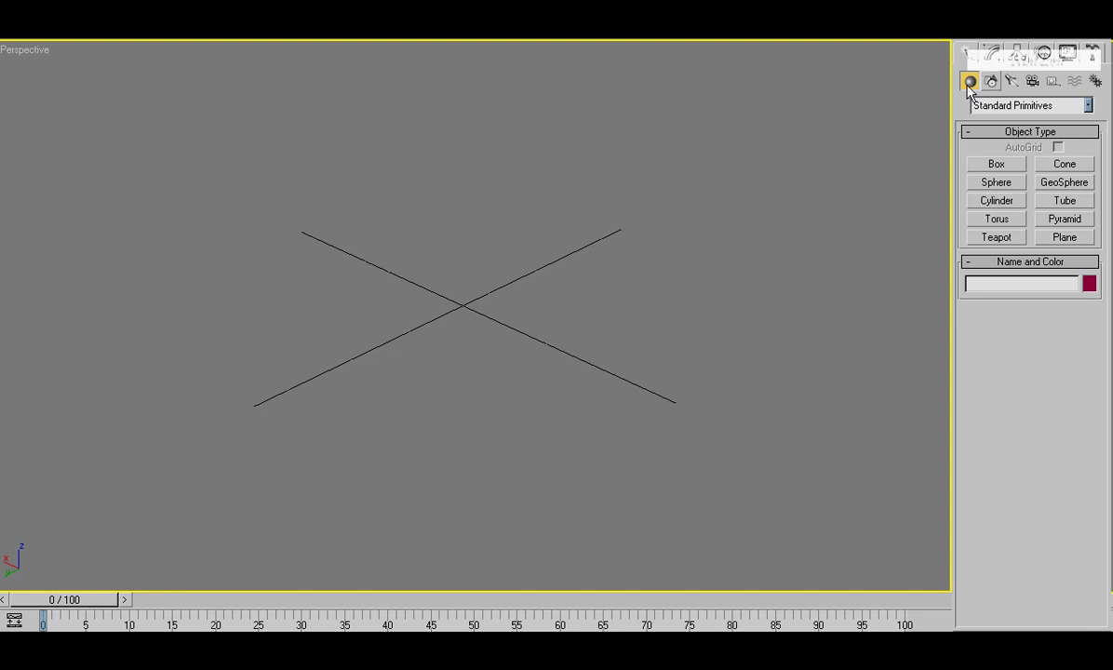
{"action": "left_click", "coordinate": [992, 82]}
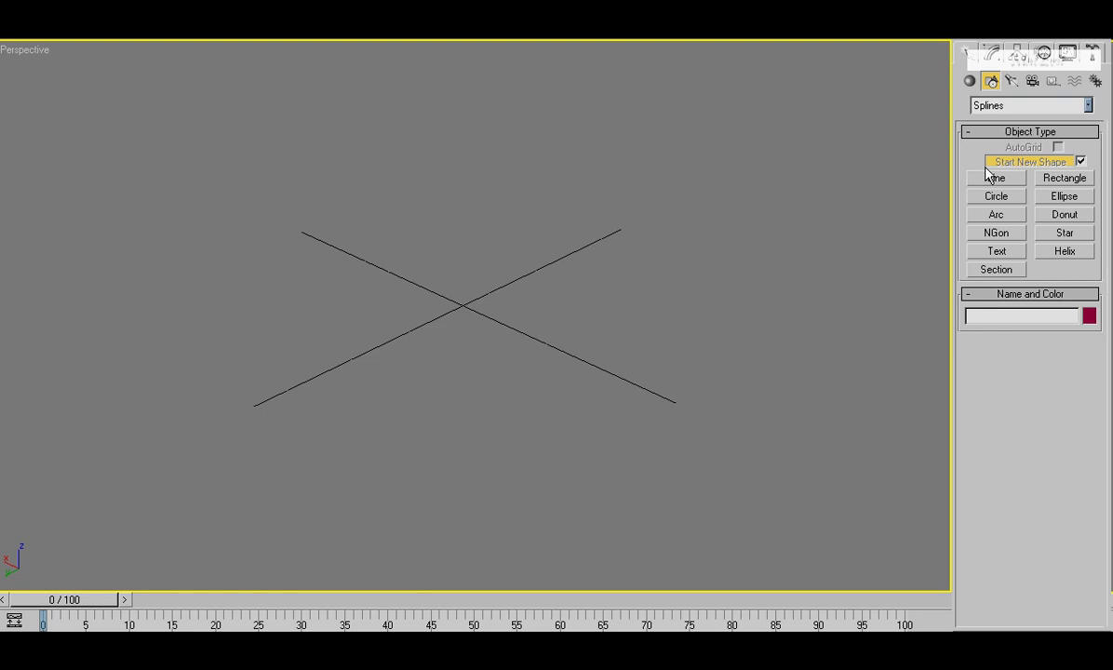
{"action": "left_click", "coordinate": [994, 178]}
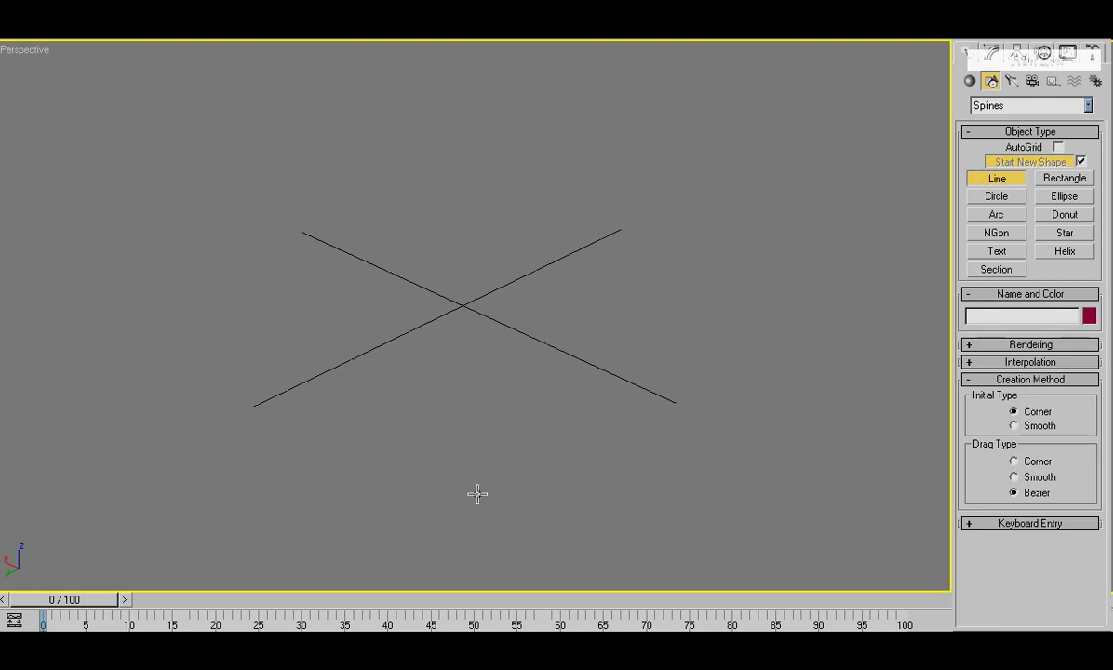
{"action": "left_click", "coordinate": [224, 312]}
{"action": "left_click", "coordinate": [402, 412]}
{"action": "right_click", "coordinate": [428, 385]}
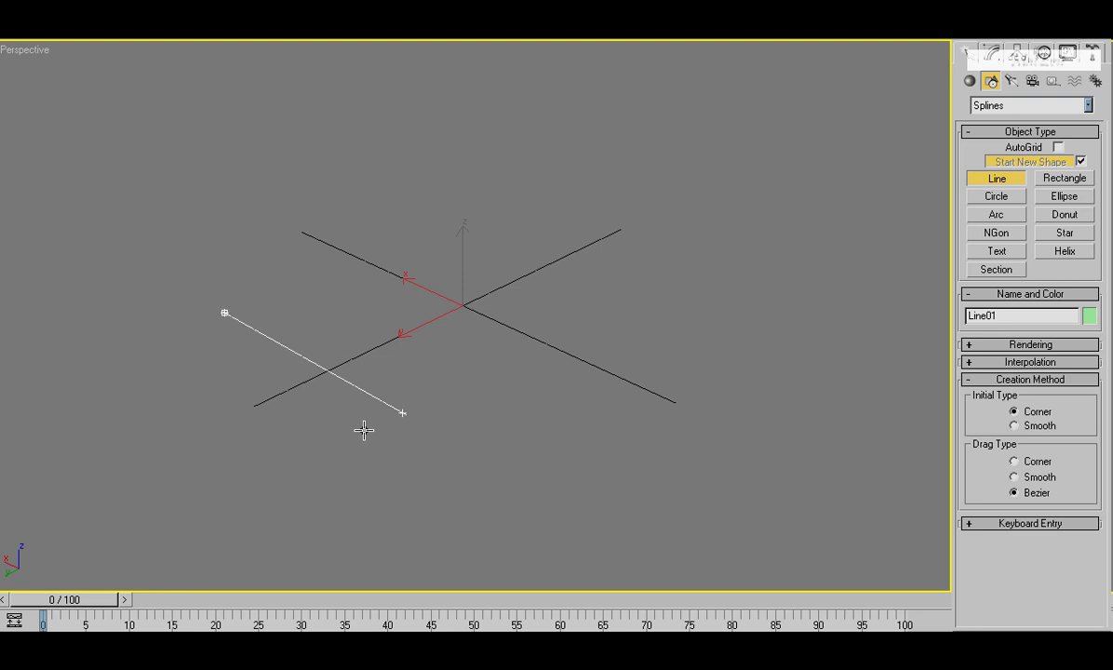
{"action": "left_click", "coordinate": [438, 433]}
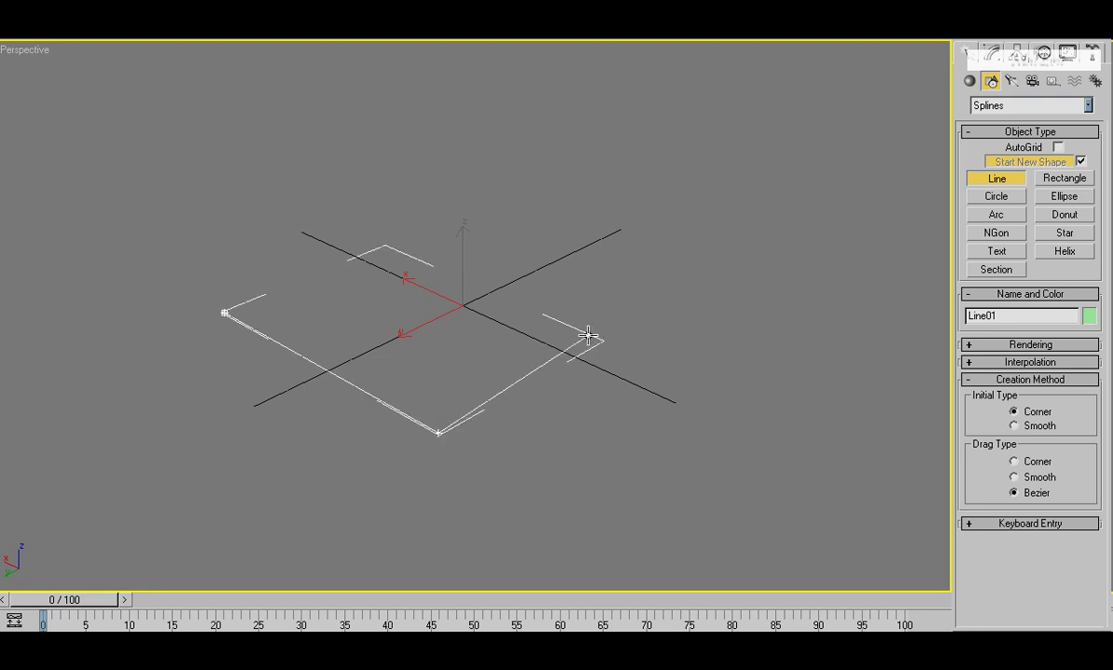
{"action": "left_click", "coordinate": [731, 267]}
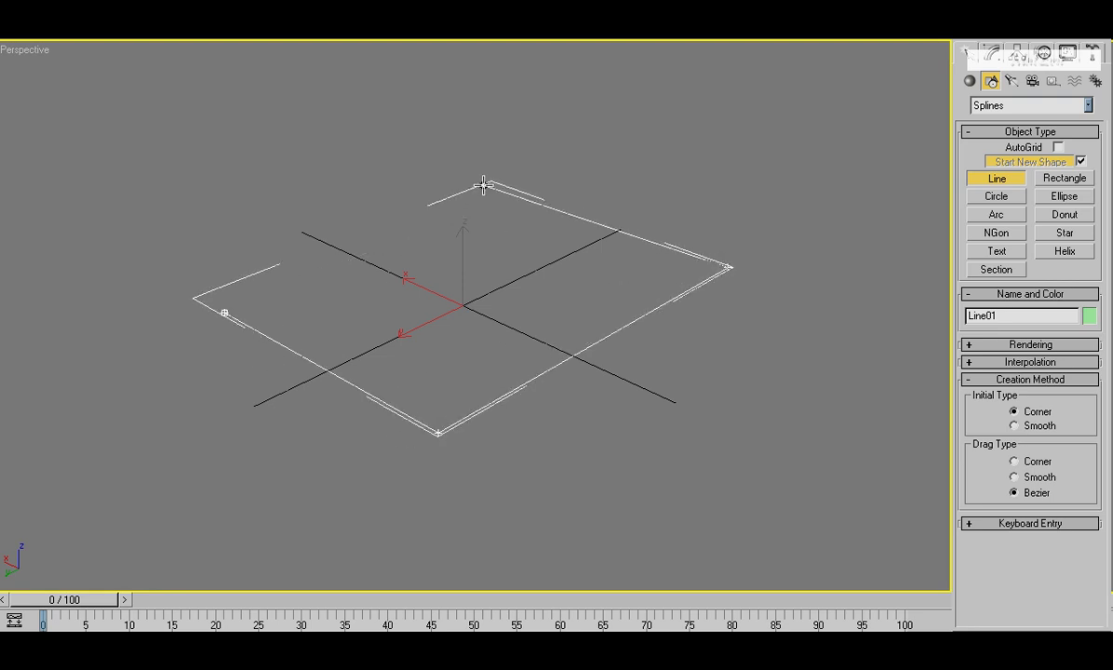
{"action": "left_click", "coordinate": [476, 178]}
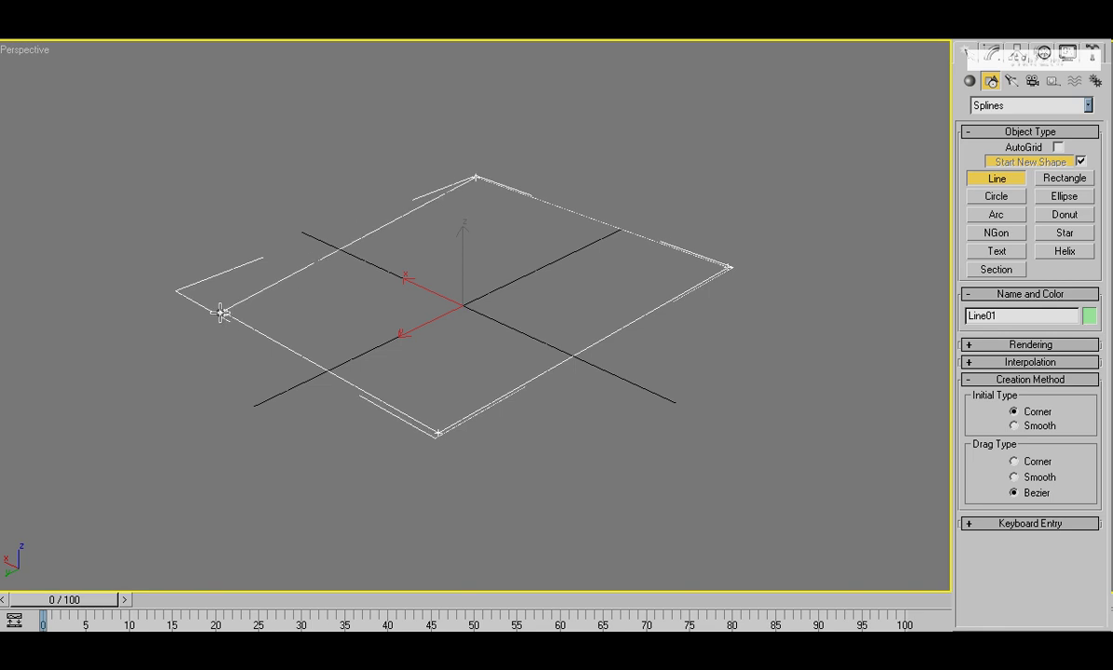
{"action": "left_click", "coordinate": [221, 312]}
{"action": "left_click", "coordinate": [524, 363]}
Finish drawing, then select the four-sided outline and delete it.
{"action": "middle_click_drag", "start_coordinate": [582, 218], "coordinate": [449, 302], "text": "alt"}
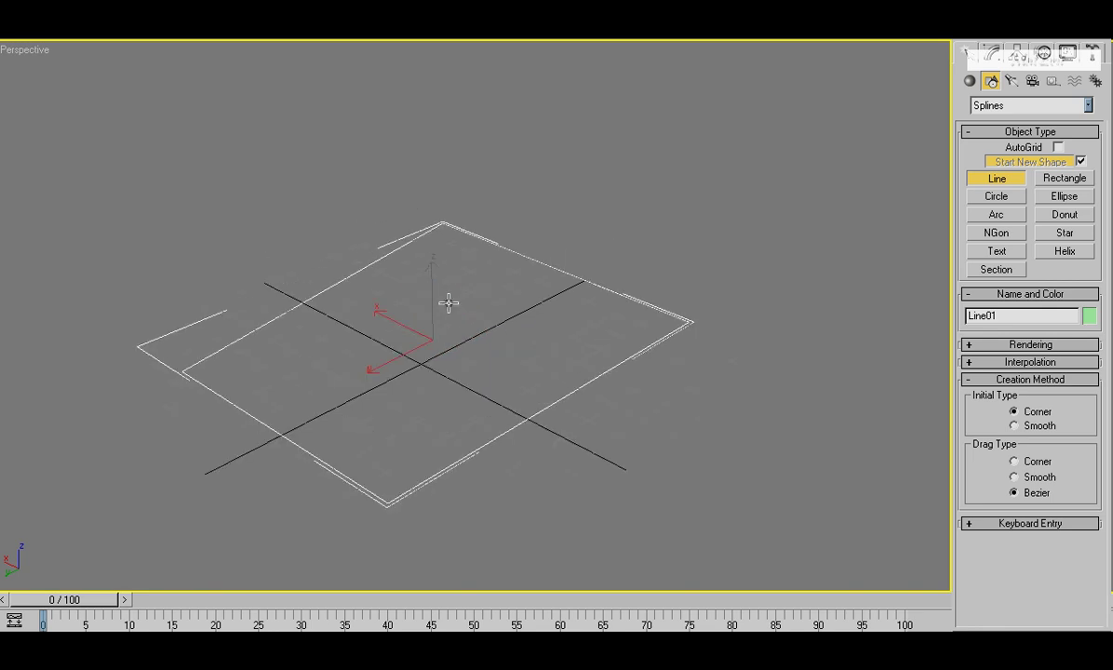
{"action": "scroll", "coordinate": [410, 323], "scroll_direction": "up", "scroll_amount": 3}
{"action": "scroll", "coordinate": [469, 291], "scroll_direction": "up", "scroll_amount": 2}
{"action": "scroll", "coordinate": [527, 237], "scroll_direction": "down", "scroll_amount": 5}
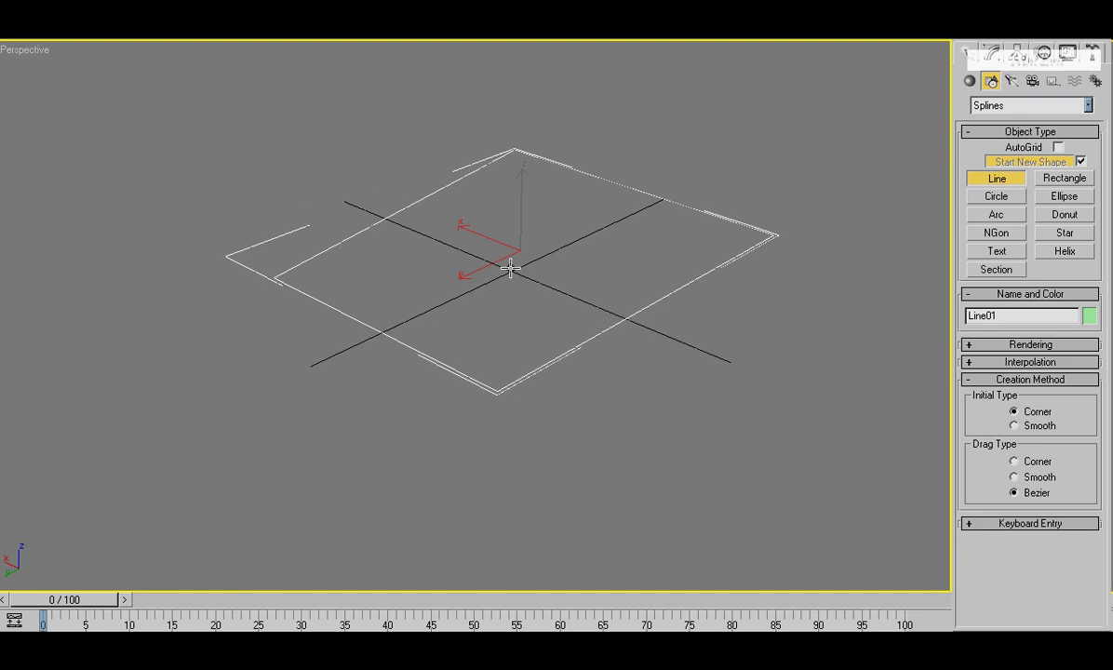
{"action": "scroll", "coordinate": [522, 251], "scroll_direction": "up", "scroll_amount": 3}
{"action": "scroll", "coordinate": [516, 246], "scroll_direction": "down", "scroll_amount": 3}
{"action": "right_click", "coordinate": [515, 261]}
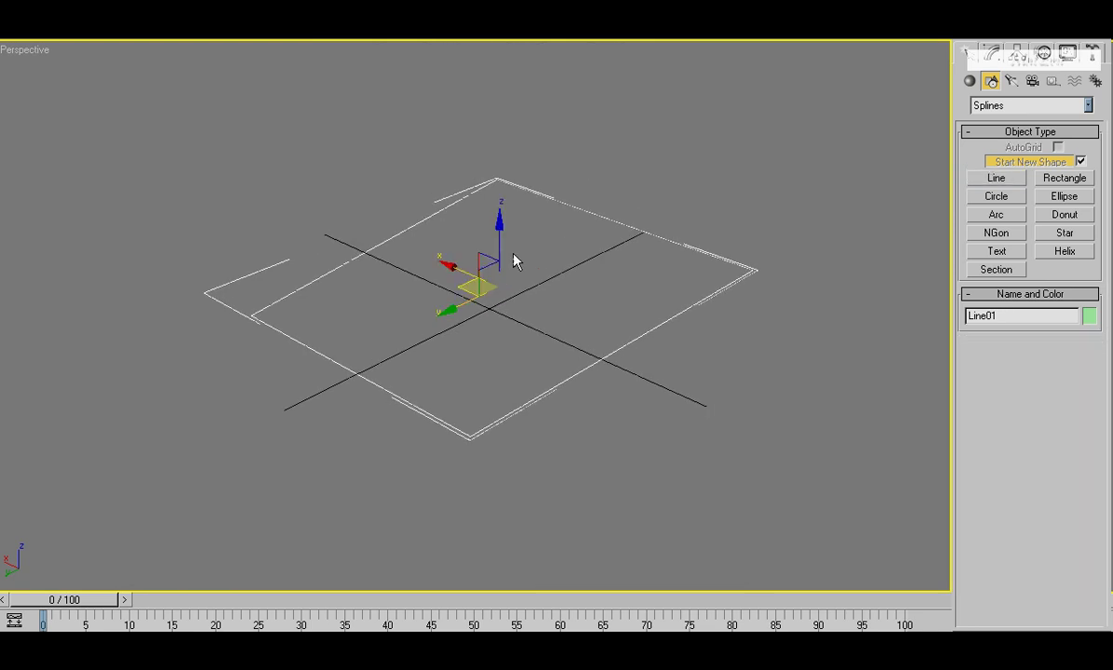
{"action": "left_click", "coordinate": [575, 289]}
{"action": "left_click", "coordinate": [614, 346]}
{"action": "key", "text": "Delete"}
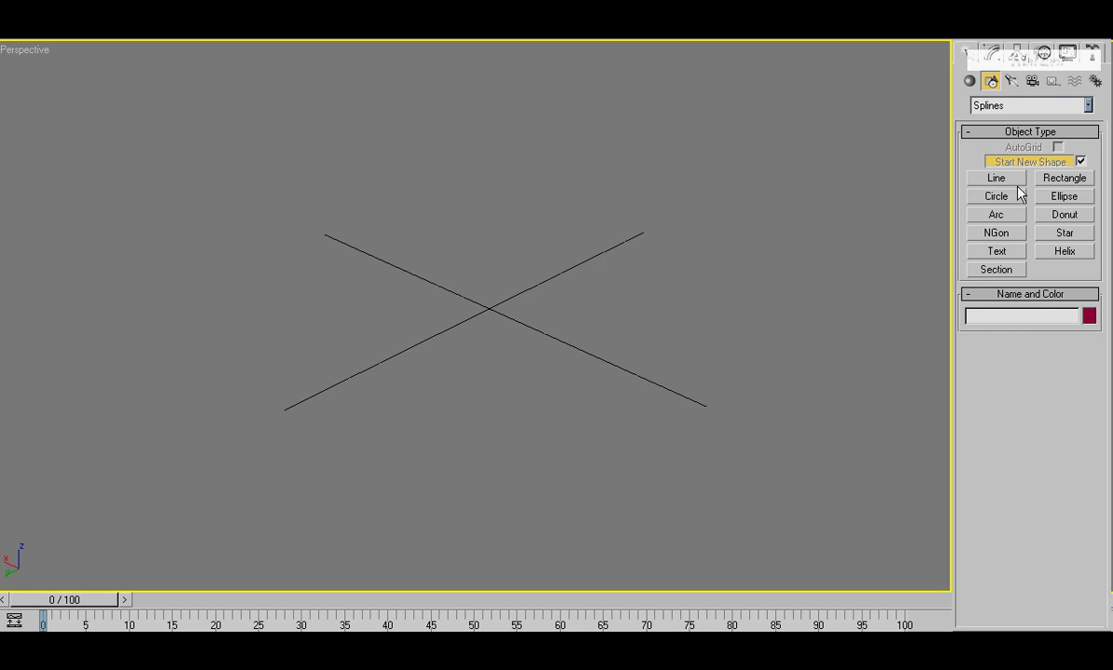
Draw a multi-point Line spline, then undo it.
{"action": "left_click", "coordinate": [997, 178]}
{"action": "left_click_drag", "start_coordinate": [249, 301], "coordinate": [336, 301]}
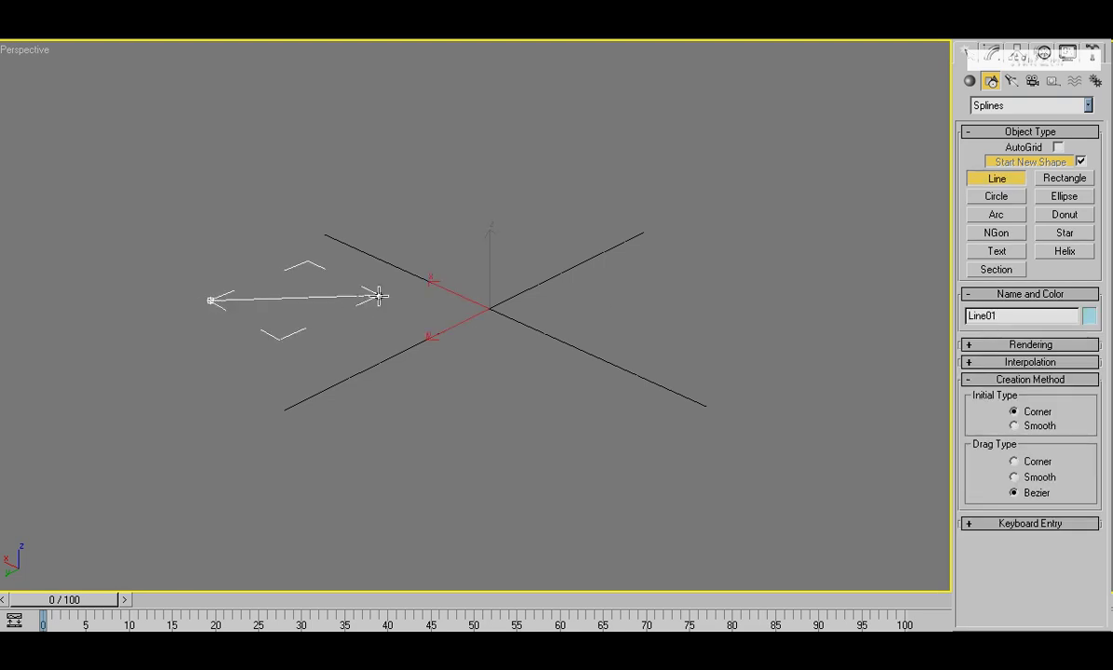
{"action": "left_click", "coordinate": [379, 296]}
{"action": "left_click", "coordinate": [461, 415]}
{"action": "left_click", "coordinate": [800, 411]}
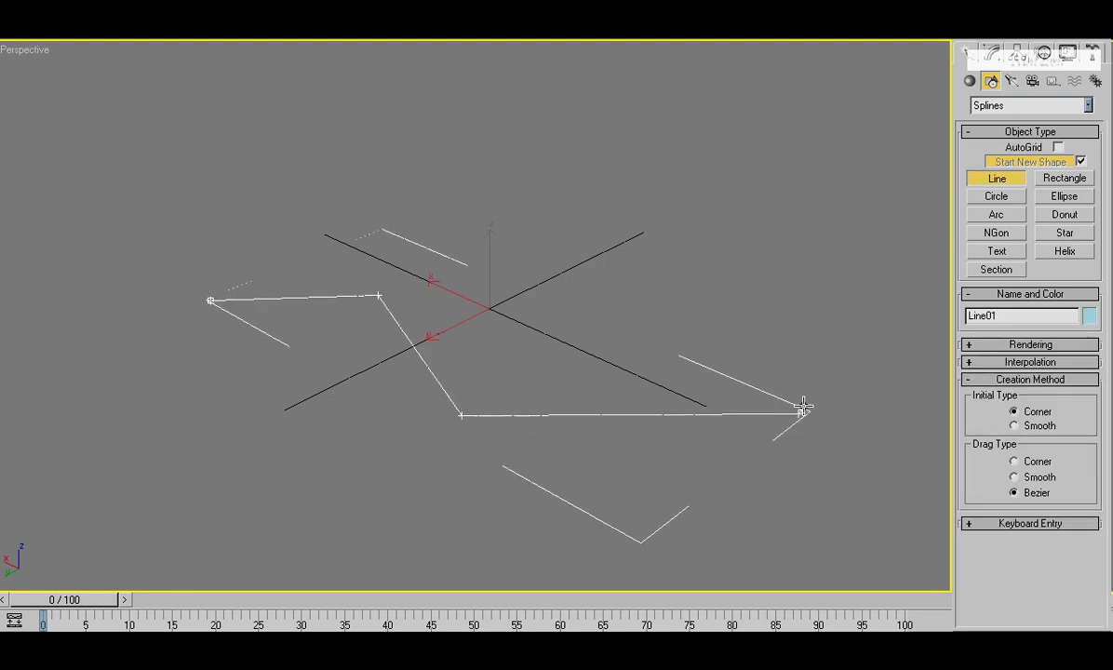
{"action": "left_click", "coordinate": [851, 230]}
{"action": "right_click", "coordinate": [830, 481]}
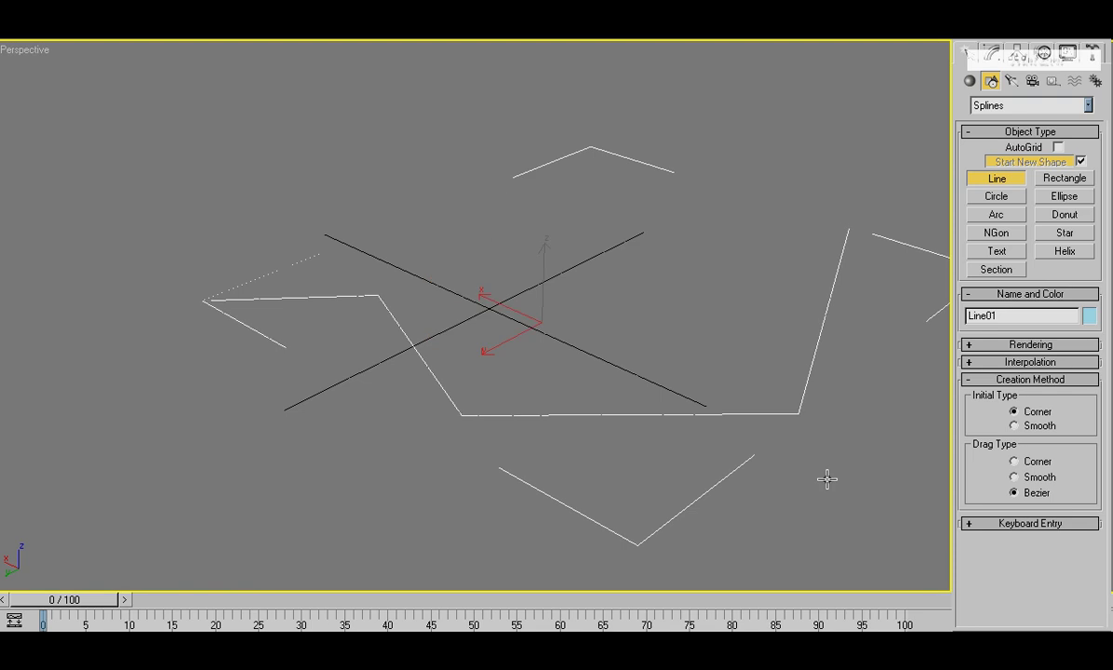
{"action": "key", "text": "ctrl+z"}
Draw a two-point straight Line01 running diagonally across the ground plane.
{"action": "left_click_drag", "start_coordinate": [216, 362], "coordinate": [316, 326]}
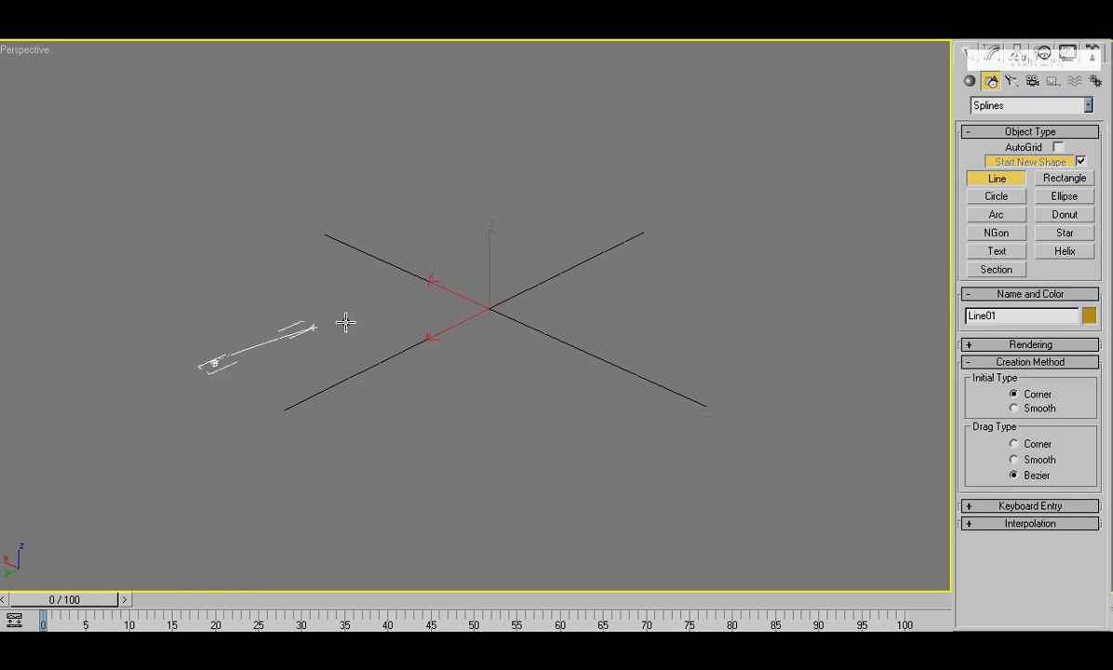
{"action": "right_click", "coordinate": [725, 234]}
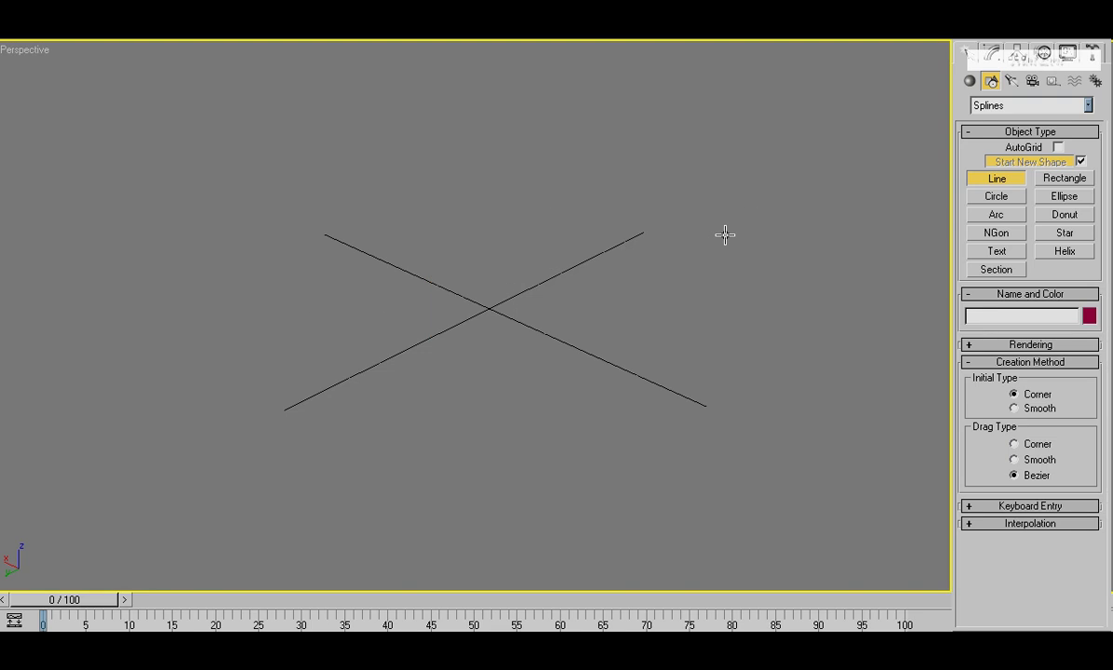
{"action": "left_click_drag", "start_coordinate": [278, 393], "coordinate": [530, 216]}
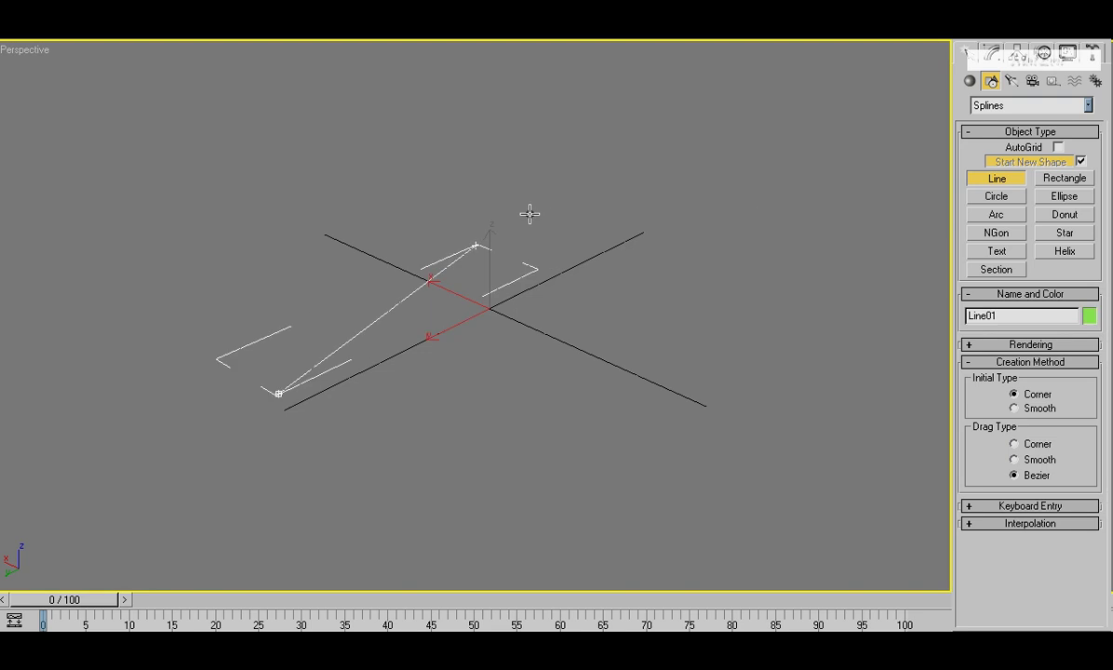
{"action": "right_click", "coordinate": [749, 277]}
{"action": "middle_click_drag", "start_coordinate": [746, 286], "coordinate": [634, 382], "text": "alt"}
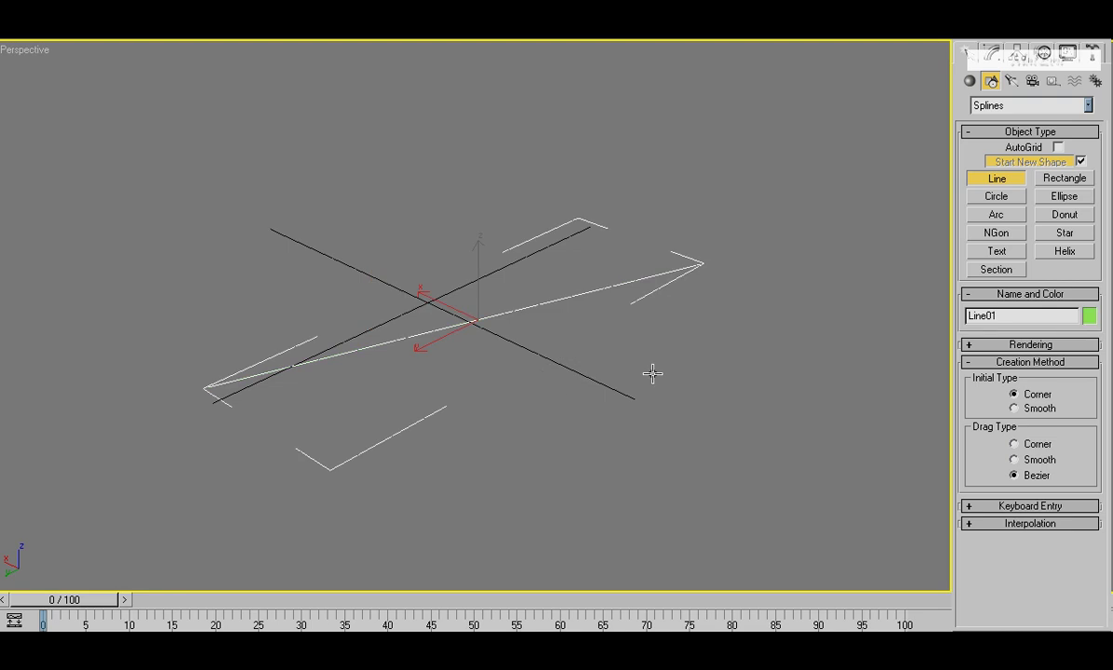
{"action": "right_click", "coordinate": [636, 372]}
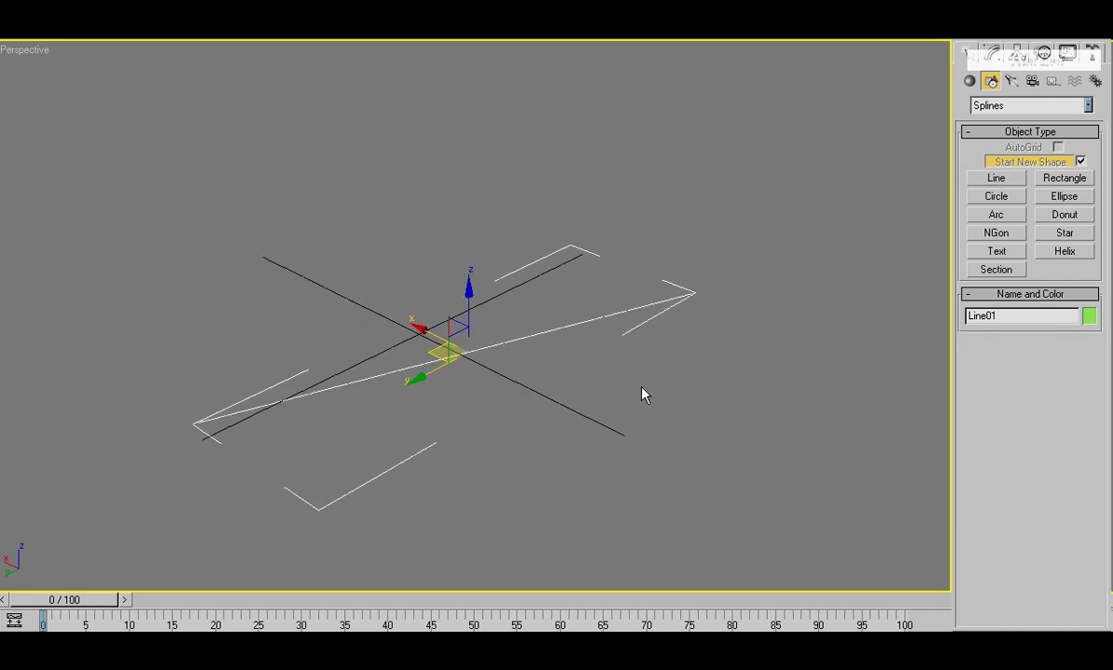
{"action": "left_click", "coordinate": [643, 395]}
{"action": "left_click", "coordinate": [1012, 81]}
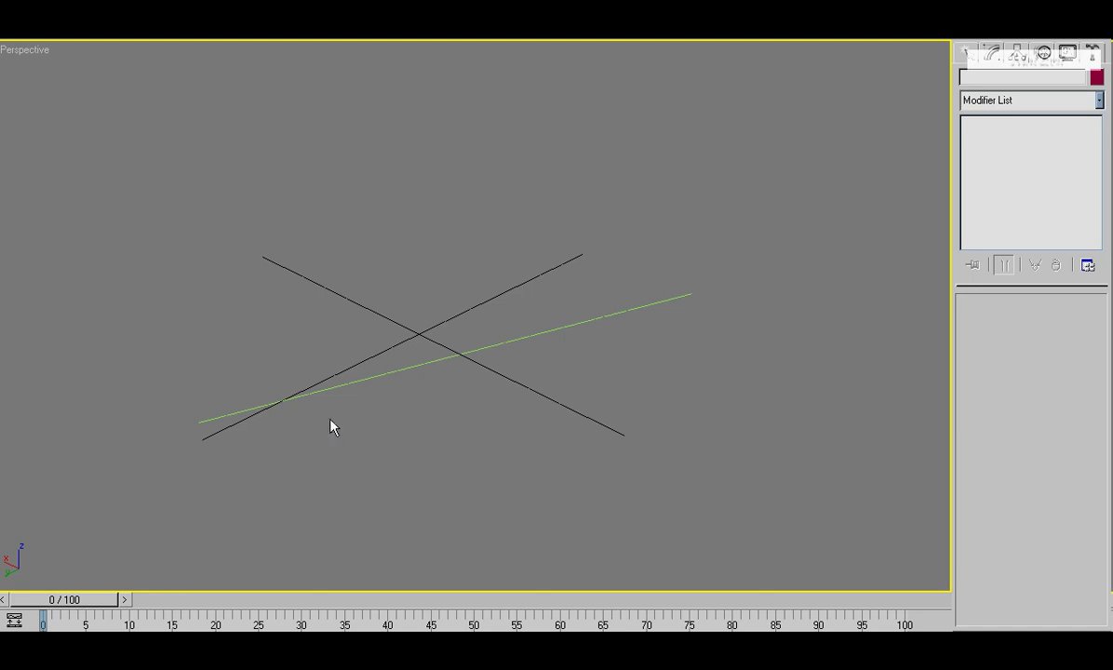
Select Line01 and apply a Sweep modifier, giving it the default Angle cross-section.
{"action": "mouse_move", "coordinate": [333, 426]}
{"action": "middle_mouse_down", "text": "alt"}
{"action": "mouse_move", "coordinate": [570, 440]}
{"action": "mouse_move", "coordinate": [575, 406]}
{"action": "middle_mouse_up", "text": "alt"}
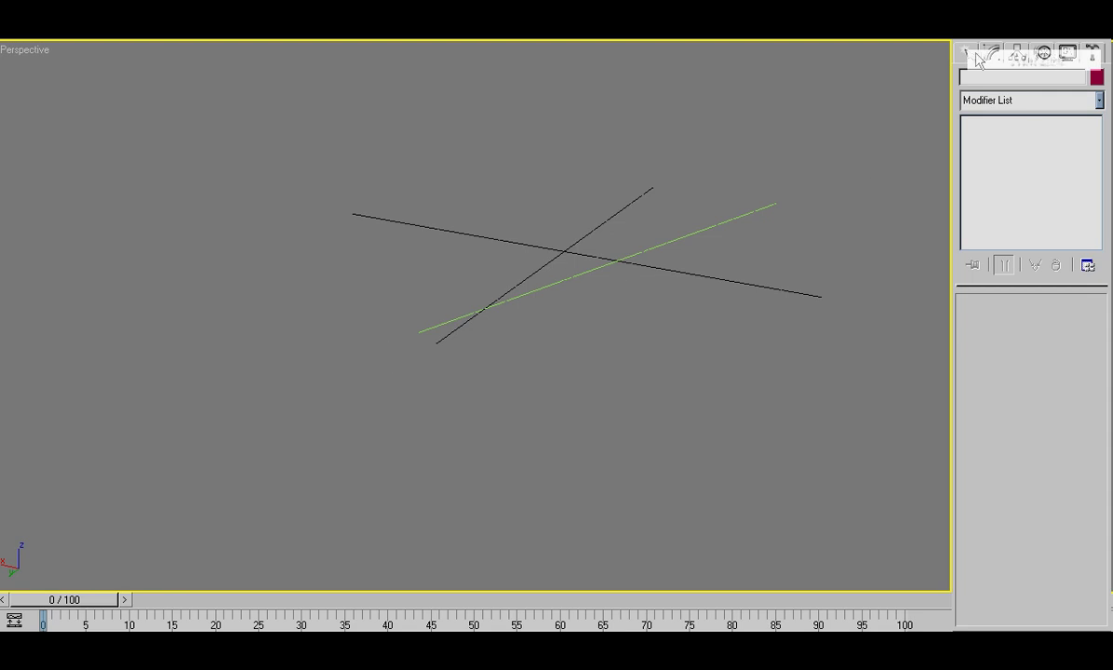
{"action": "left_click_drag", "start_coordinate": [643, 301], "coordinate": [760, 133]}
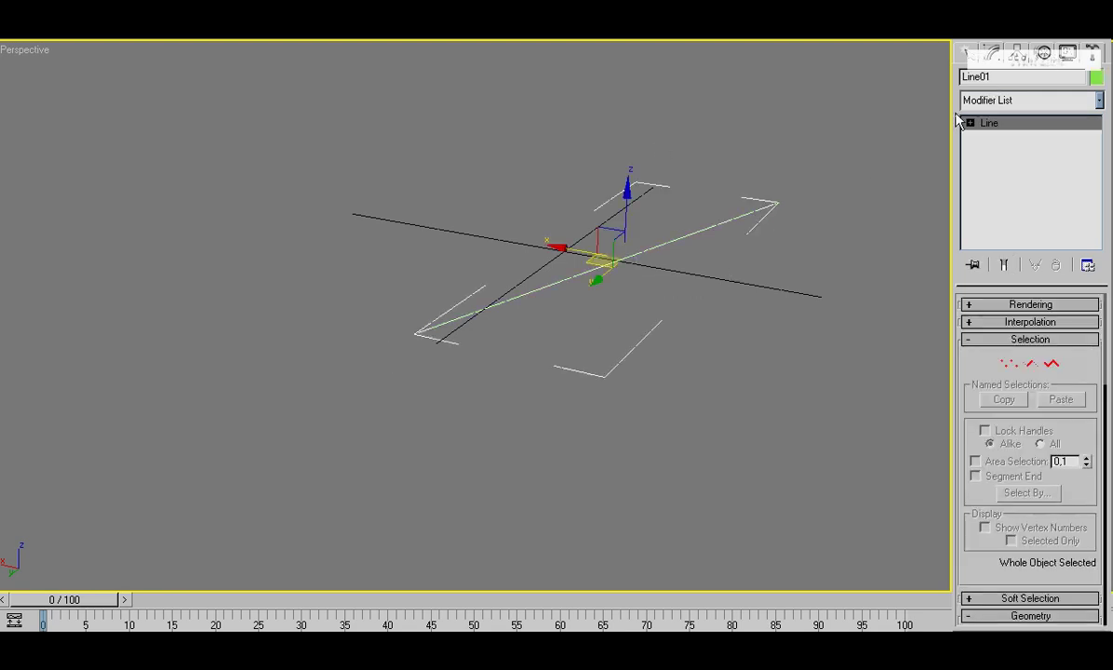
{"action": "left_click", "coordinate": [1015, 101]}
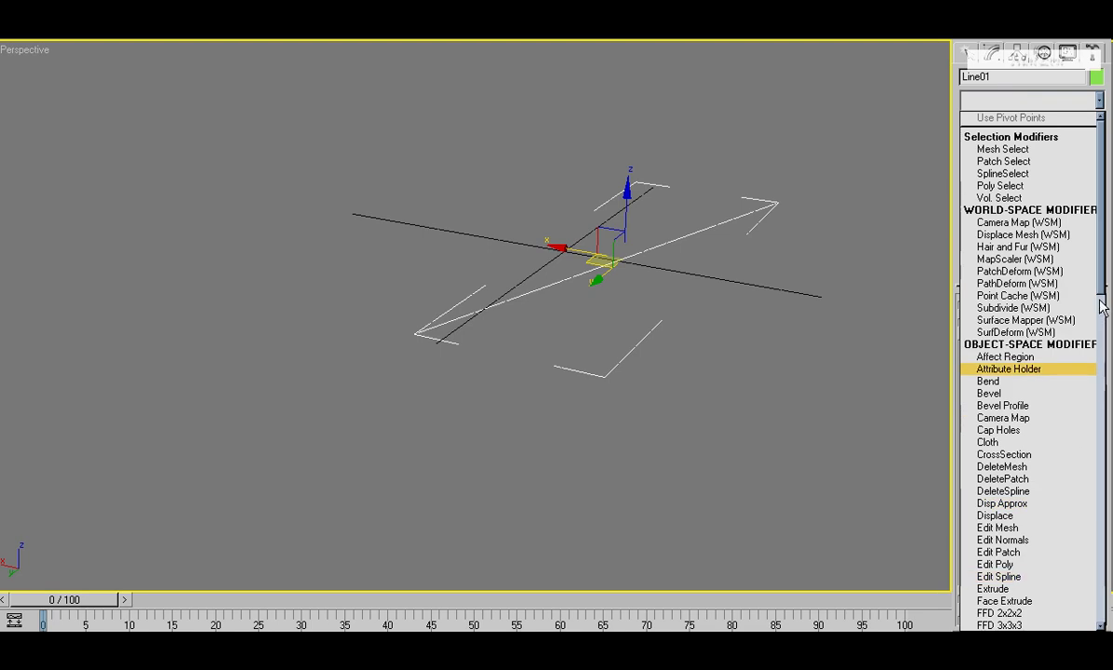
{"action": "left_click_drag", "start_coordinate": [1101, 307], "coordinate": [1089, 558]}
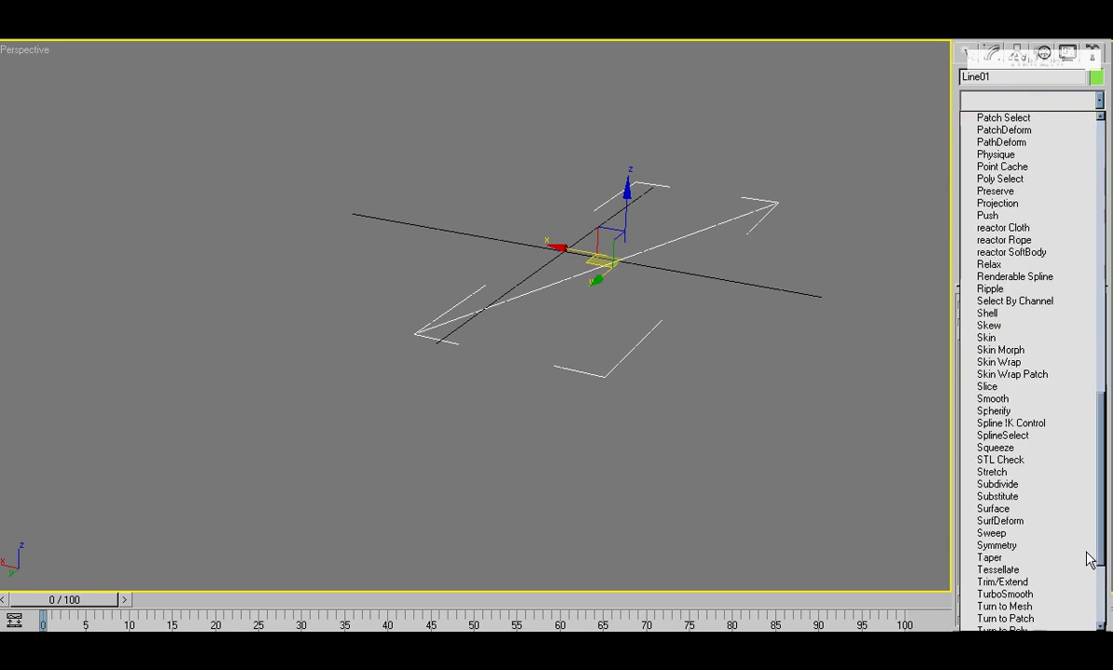
{"action": "scroll", "coordinate": [1089, 559], "scroll_direction": "down", "scroll_amount": 4}
{"action": "scroll", "coordinate": [1089, 563], "scroll_direction": "down", "scroll_amount": 1}
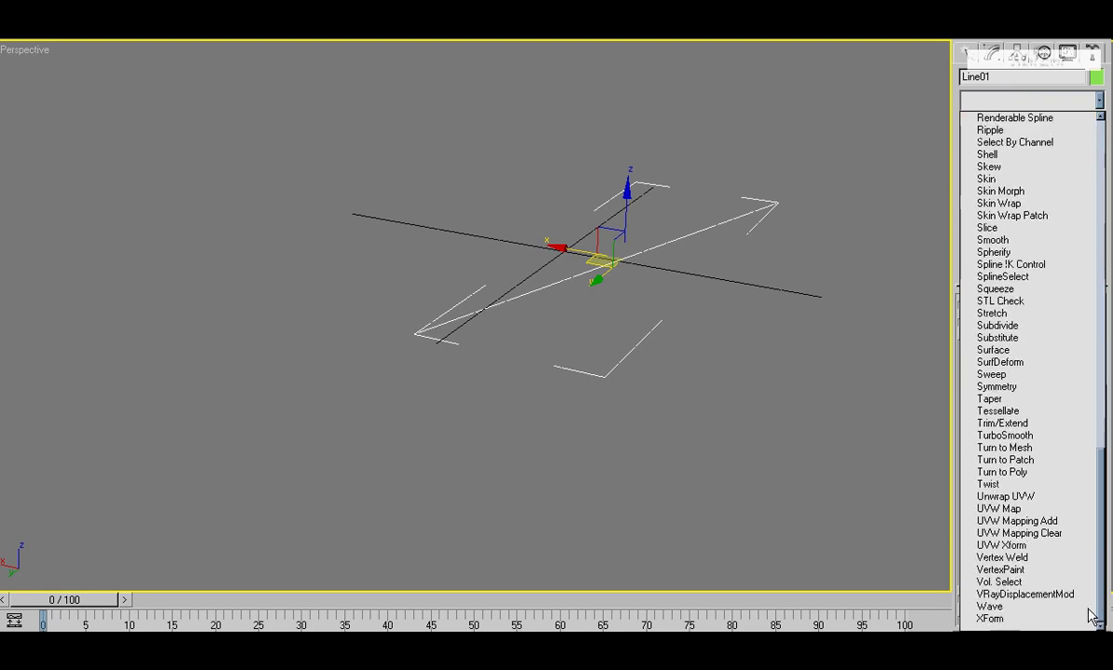
{"action": "left_click", "coordinate": [1031, 377]}
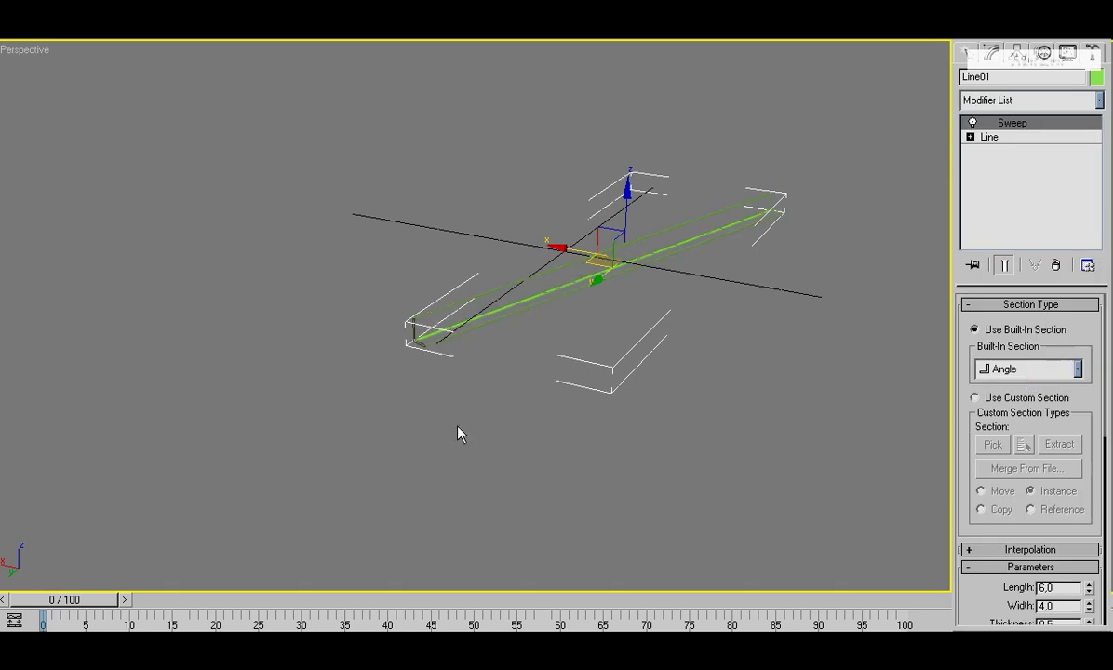
Switch the Sweep's built-in section from Angle to Bar, making a 6.0 × 6.0 square beam.
{"action": "mouse_move", "coordinate": [391, 444]}
{"action": "middle_mouse_down", "text": "alt"}
{"action": "mouse_move", "coordinate": [397, 430]}
{"action": "mouse_move", "coordinate": [477, 420]}
{"action": "mouse_move", "coordinate": [423, 410]}
{"action": "middle_mouse_up", "text": "alt"}
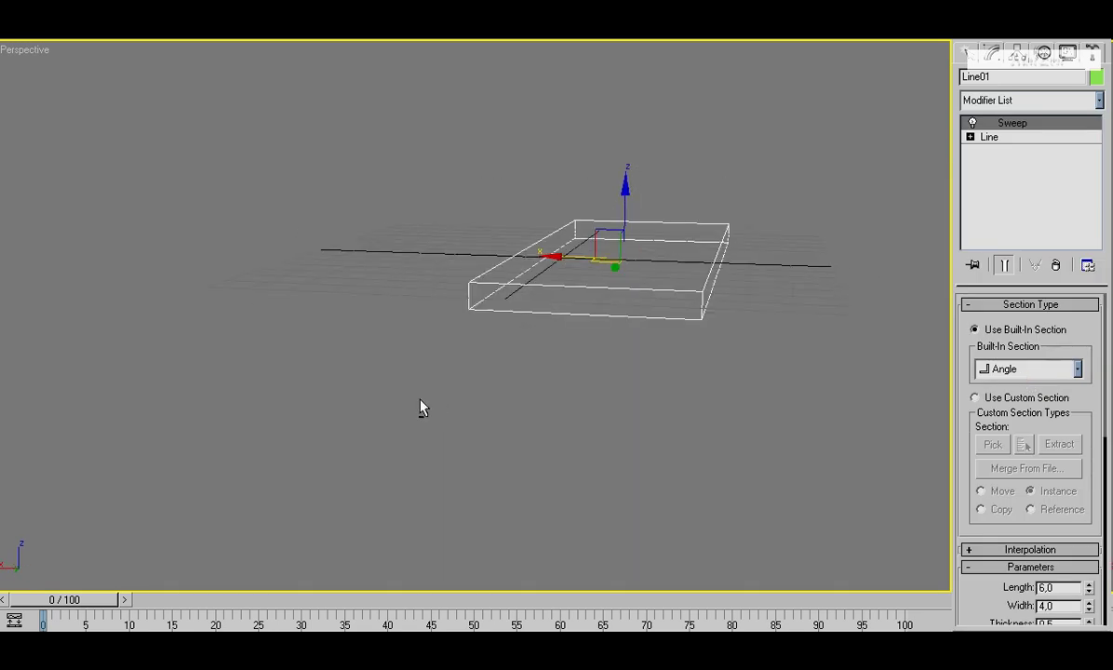
{"action": "scroll", "coordinate": [443, 360], "scroll_direction": "up", "scroll_amount": 5}
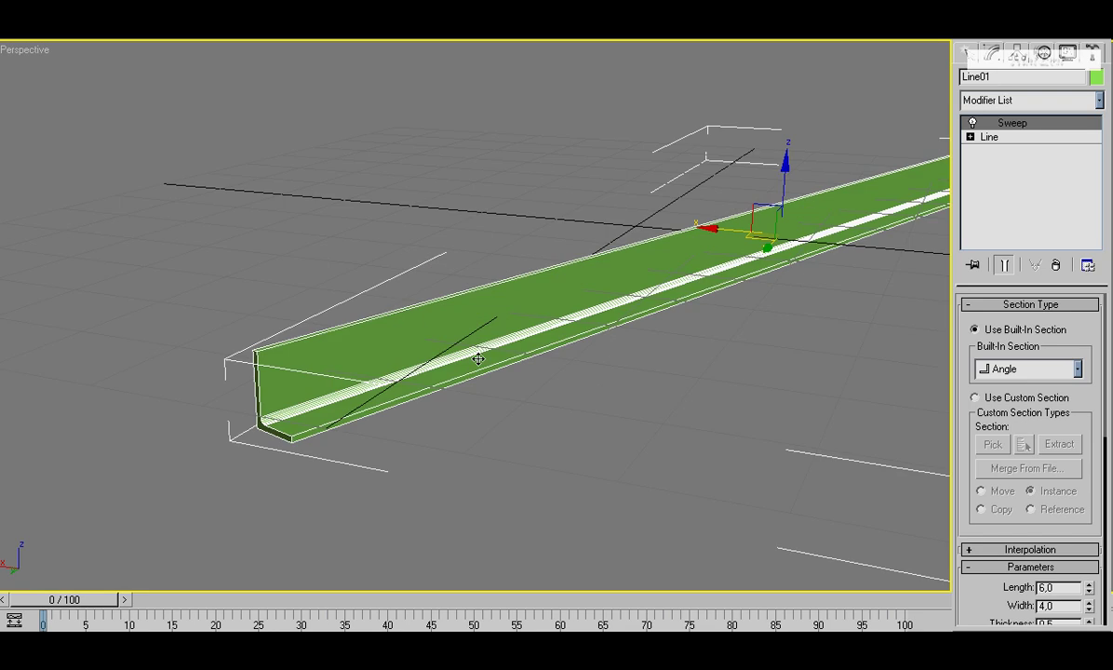
{"action": "middle_click_drag", "start_coordinate": [477, 359], "coordinate": [343, 339], "text": "alt"}
{"action": "mouse_move", "coordinate": [769, 208]}
{"action": "middle_mouse_down", "text": "alt"}
{"action": "mouse_move", "coordinate": [666, 256]}
{"action": "mouse_move", "coordinate": [710, 226]}
{"action": "mouse_move", "coordinate": [615, 311]}
{"action": "mouse_move", "coordinate": [661, 291]}
{"action": "mouse_move", "coordinate": [641, 328]}
{"action": "mouse_move", "coordinate": [729, 294]}
{"action": "mouse_move", "coordinate": [698, 280]}
{"action": "mouse_move", "coordinate": [722, 262]}
{"action": "middle_mouse_up", "text": "alt"}
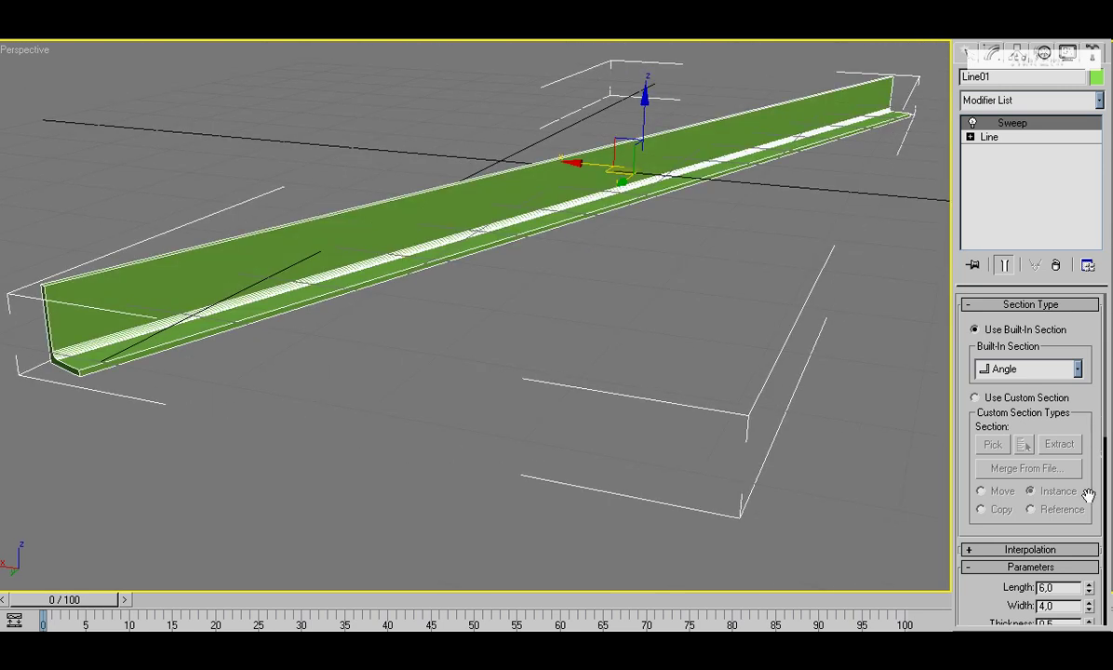
{"action": "left_click", "coordinate": [1078, 370]}
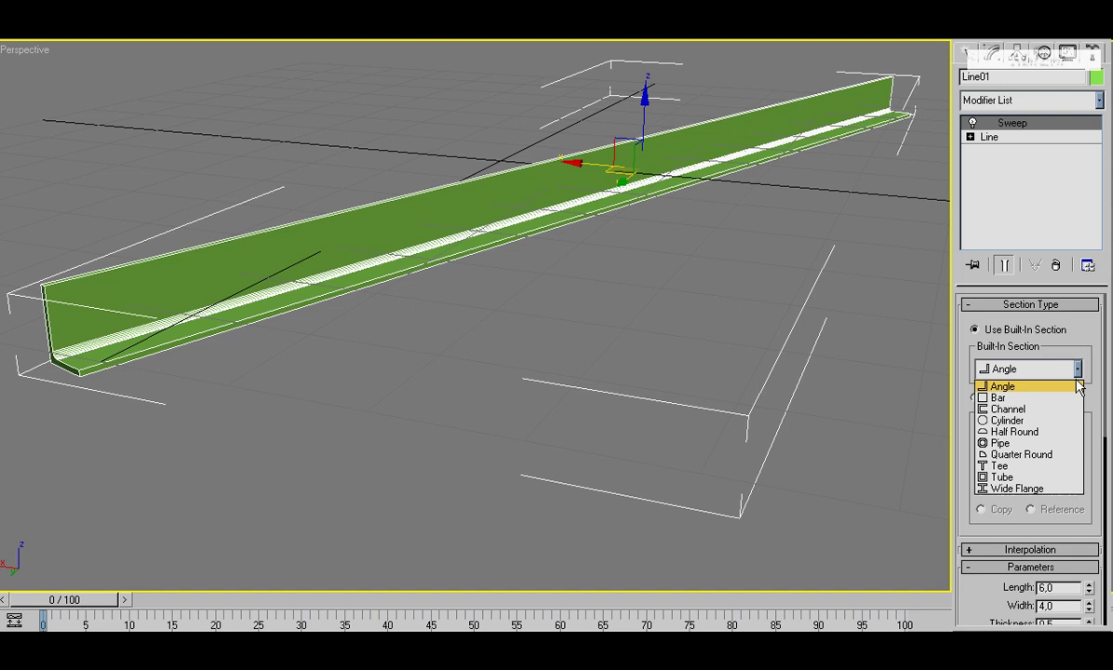
{"action": "left_click", "coordinate": [1071, 397]}
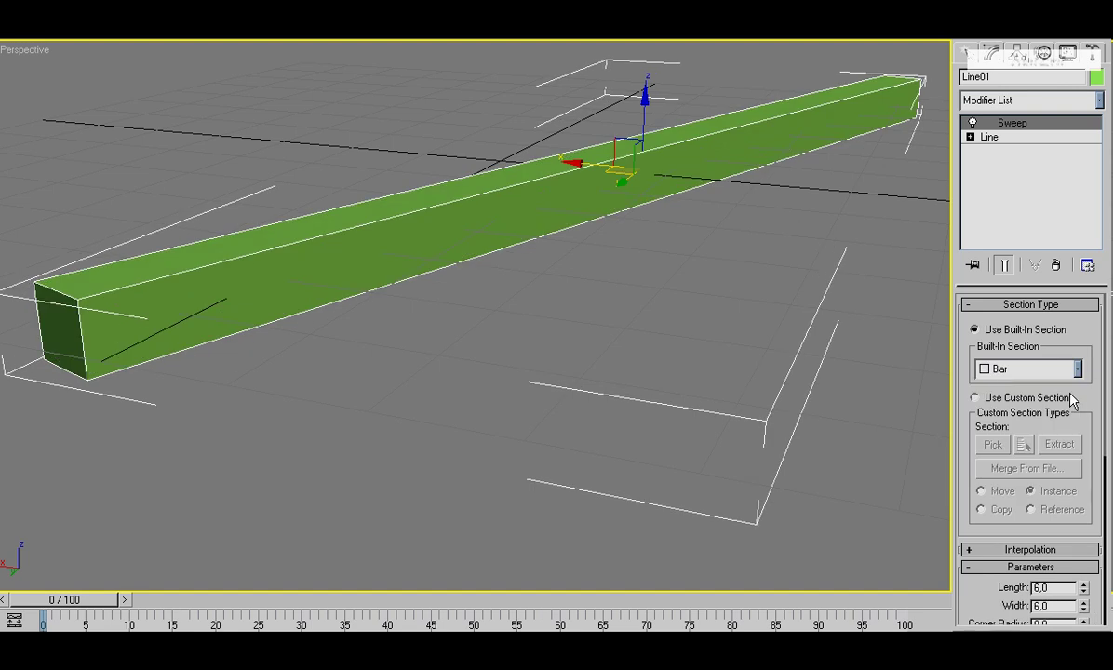
Try the Channel, Pipe and Quarter Round built-in sweep sections in turn.
{"action": "left_click", "coordinate": [1078, 373]}
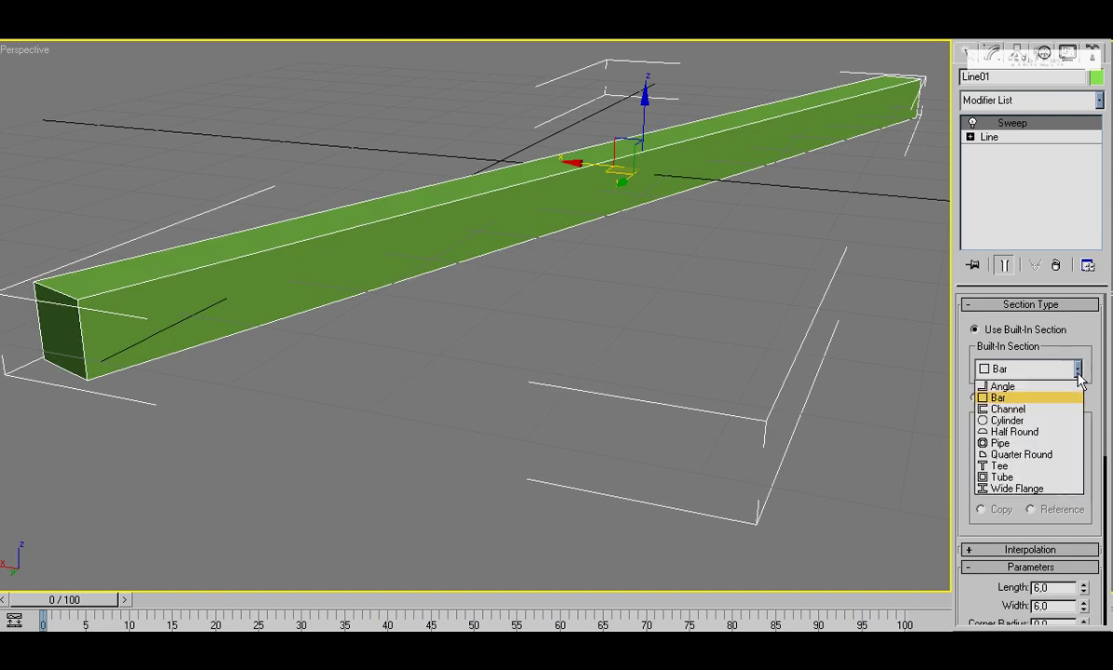
{"action": "left_click", "coordinate": [1069, 409]}
{"action": "scroll", "coordinate": [469, 327], "scroll_direction": "up", "scroll_amount": 5}
{"action": "mouse_move", "coordinate": [468, 326]}
{"action": "middle_mouse_down"}
{"action": "mouse_move", "coordinate": [468, 305]}
{"action": "mouse_move", "coordinate": [481, 308]}
{"action": "middle_mouse_up"}
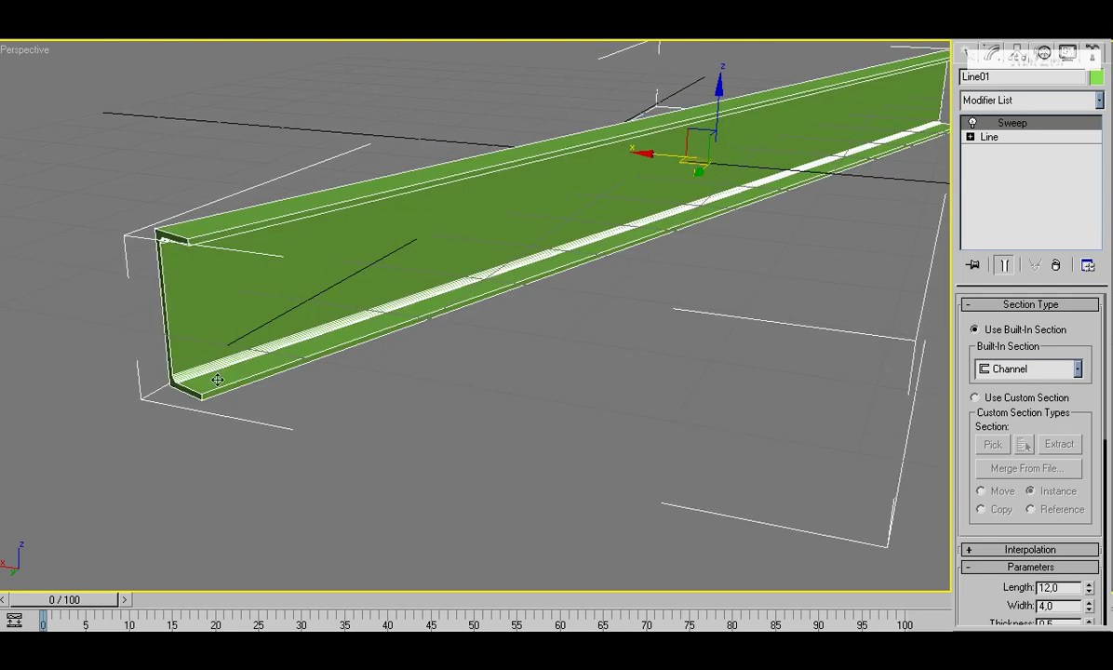
{"action": "left_click", "coordinate": [1079, 370]}
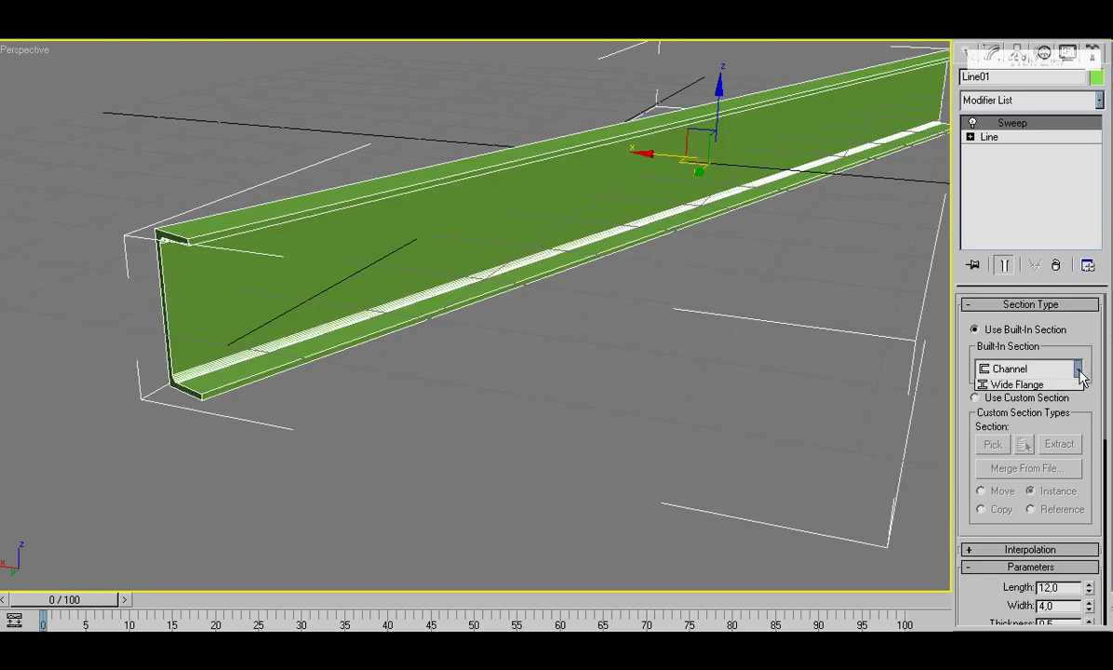
{"action": "left_click", "coordinate": [1067, 444]}
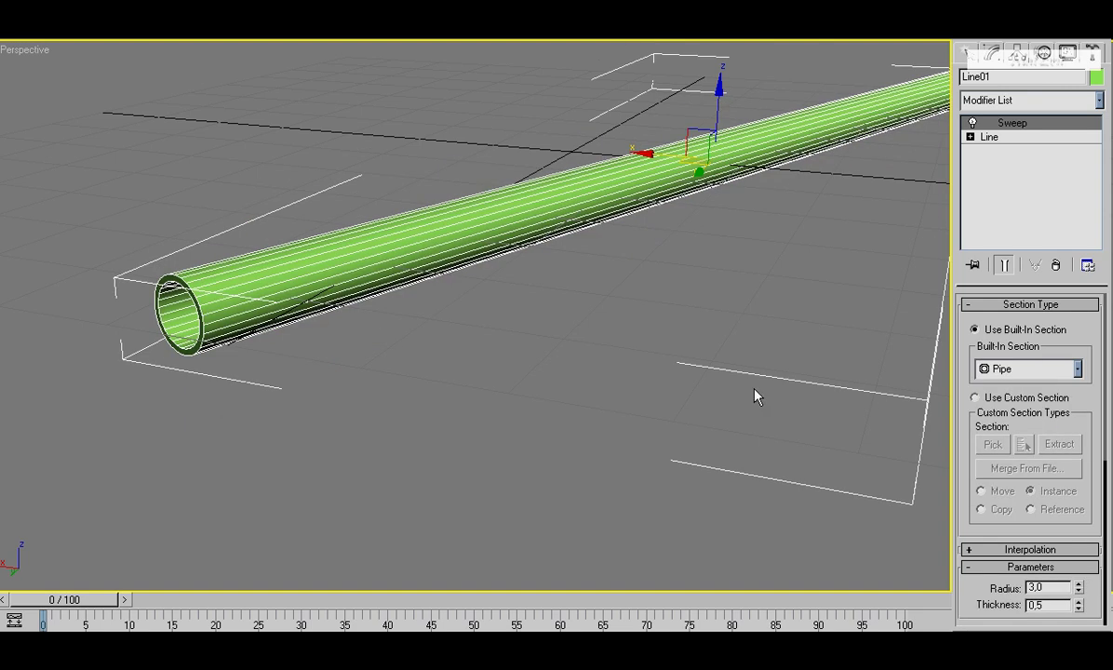
{"action": "scroll", "coordinate": [504, 310], "scroll_direction": "down", "scroll_amount": 3}
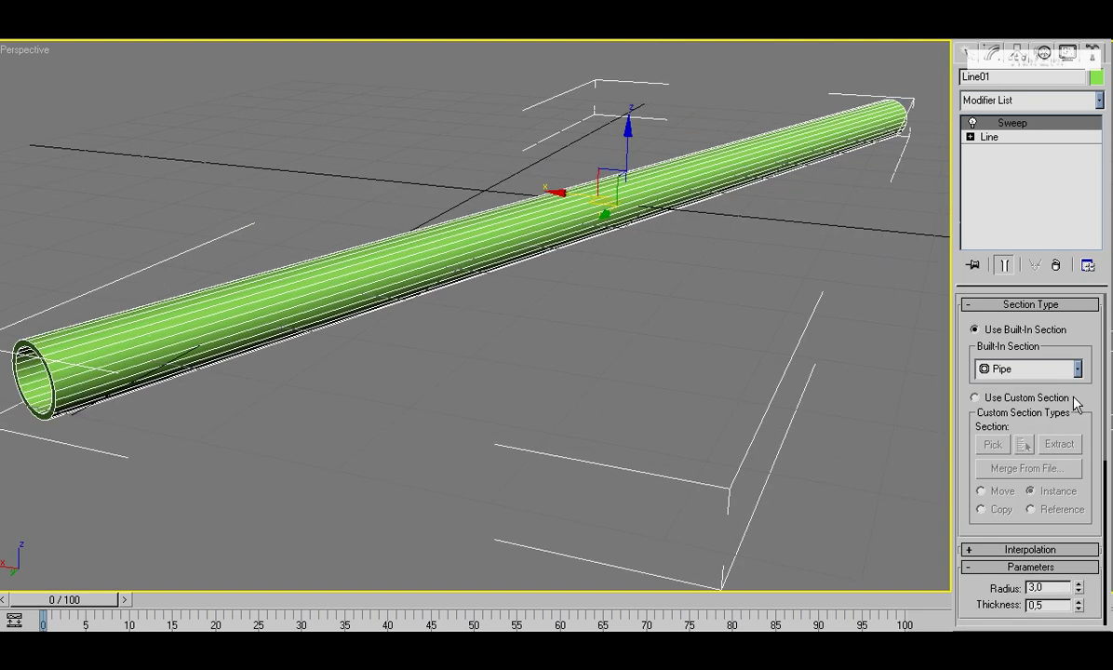
{"action": "left_click", "coordinate": [1078, 370]}
{"action": "left_click", "coordinate": [1042, 453]}
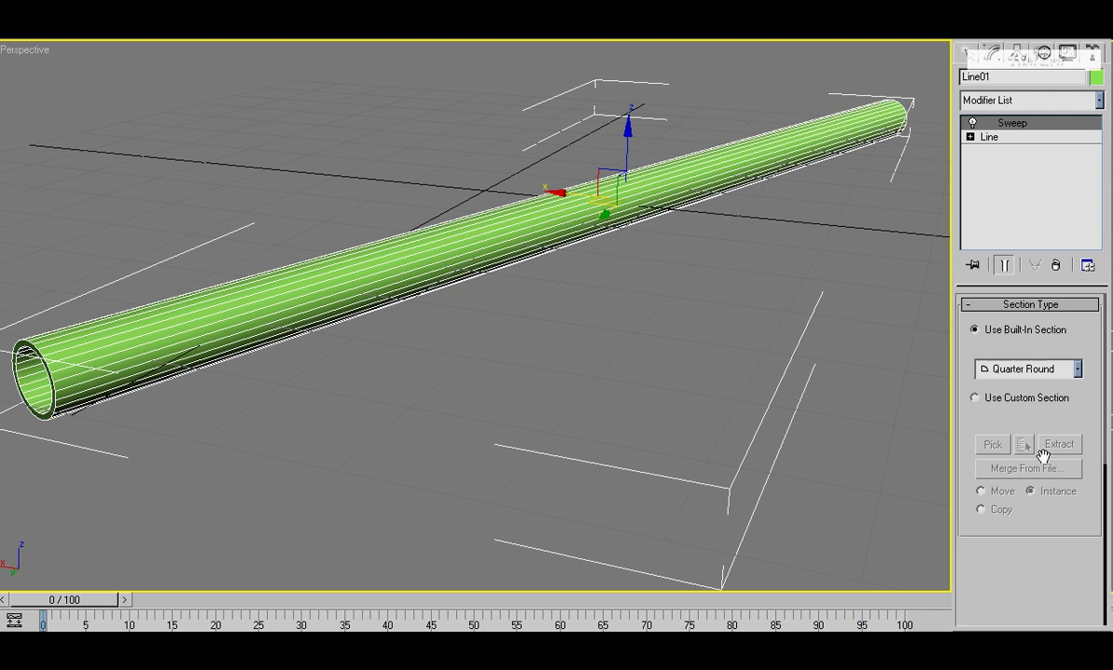
{"action": "middle_click_drag", "start_coordinate": [285, 328], "coordinate": [249, 313], "text": "alt"}
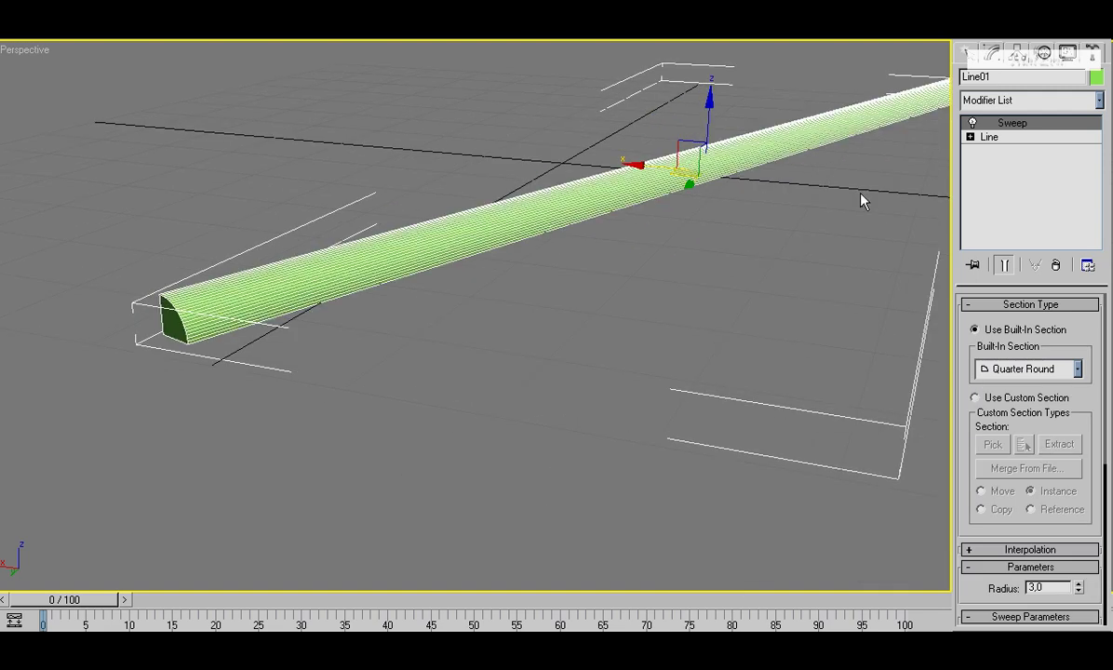
Try the Tee, Tube and Wide Flange built-in sweep sections in turn.
{"action": "left_click", "coordinate": [1078, 369]}
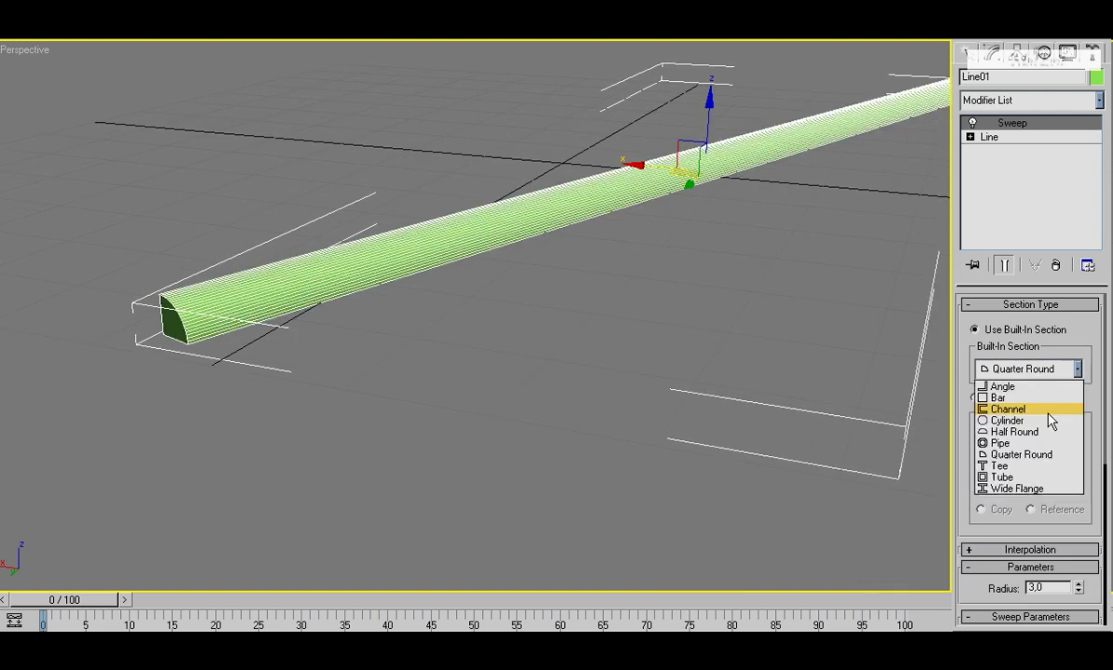
{"action": "left_click", "coordinate": [1032, 466]}
{"action": "middle_click_drag", "start_coordinate": [349, 336], "coordinate": [241, 318], "text": "alt"}
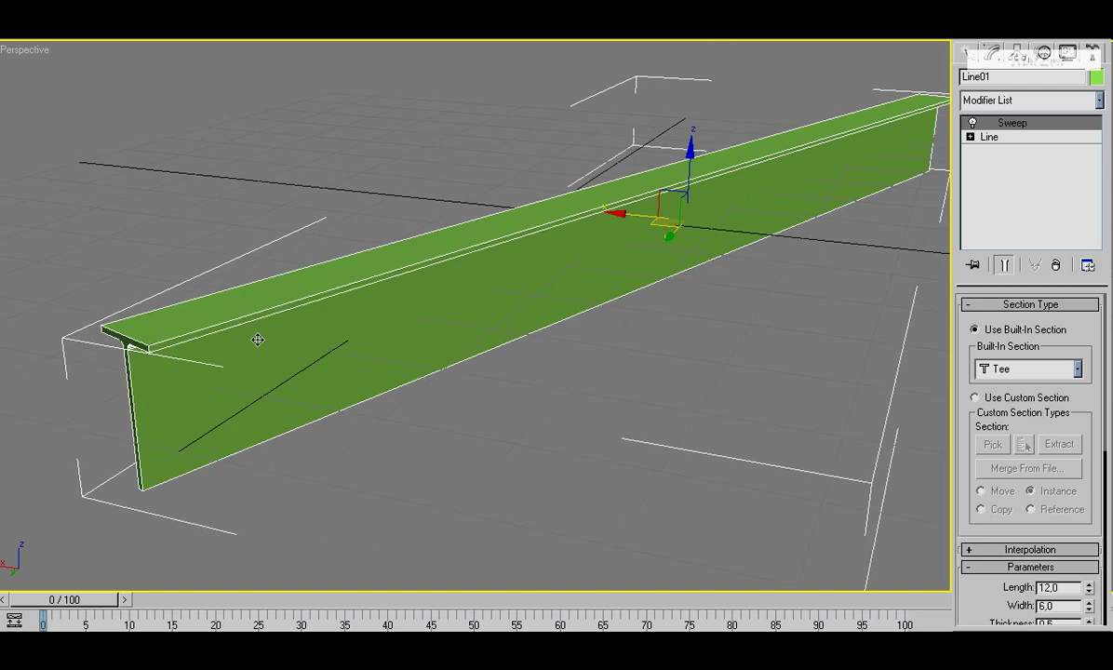
{"action": "scroll", "coordinate": [568, 376], "scroll_direction": "up", "scroll_amount": 3}
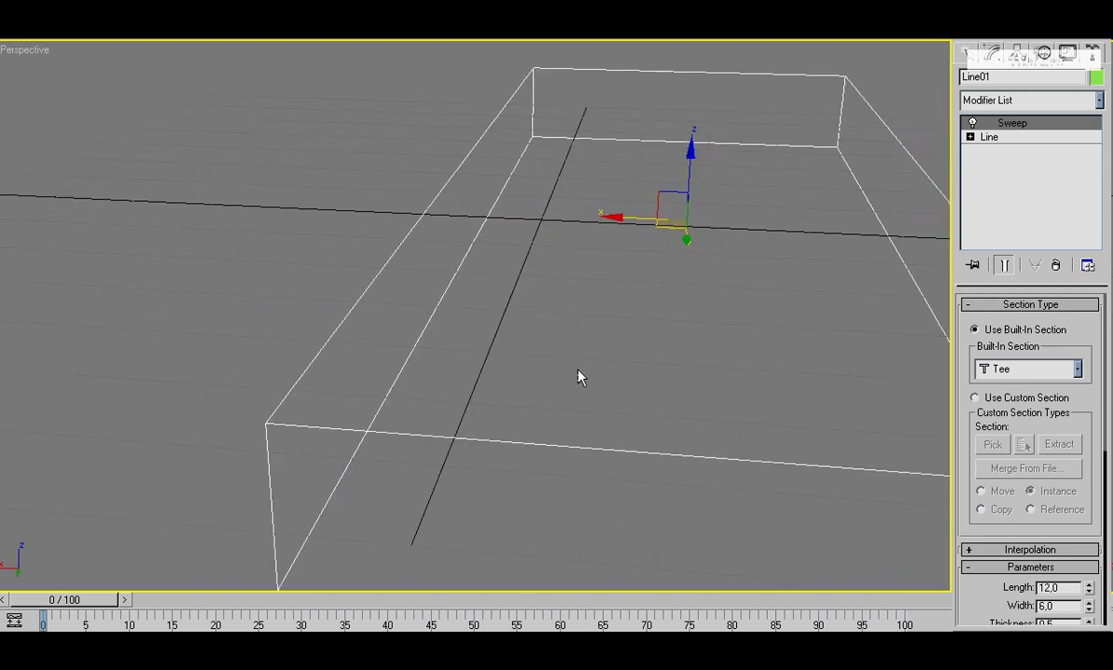
{"action": "scroll", "coordinate": [572, 370], "scroll_direction": "down", "scroll_amount": 3}
{"action": "scroll", "coordinate": [586, 369], "scroll_direction": "down", "scroll_amount": 3}
{"action": "scroll", "coordinate": [633, 367], "scroll_direction": "up", "scroll_amount": 1}
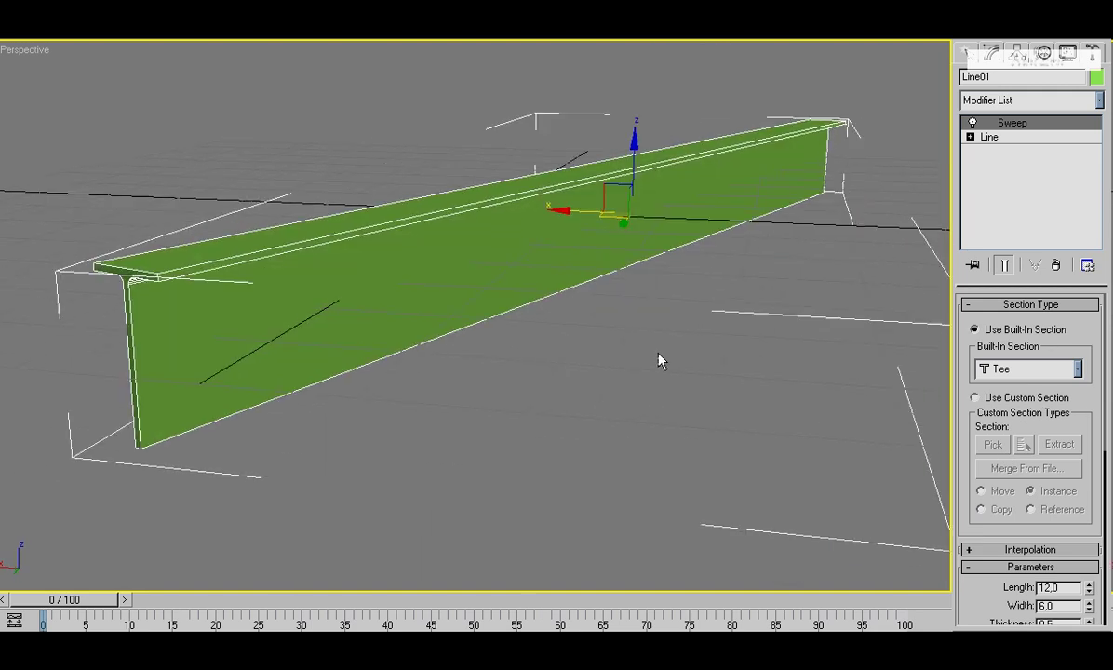
{"action": "left_click", "coordinate": [1077, 370]}
{"action": "left_click", "coordinate": [1033, 476]}
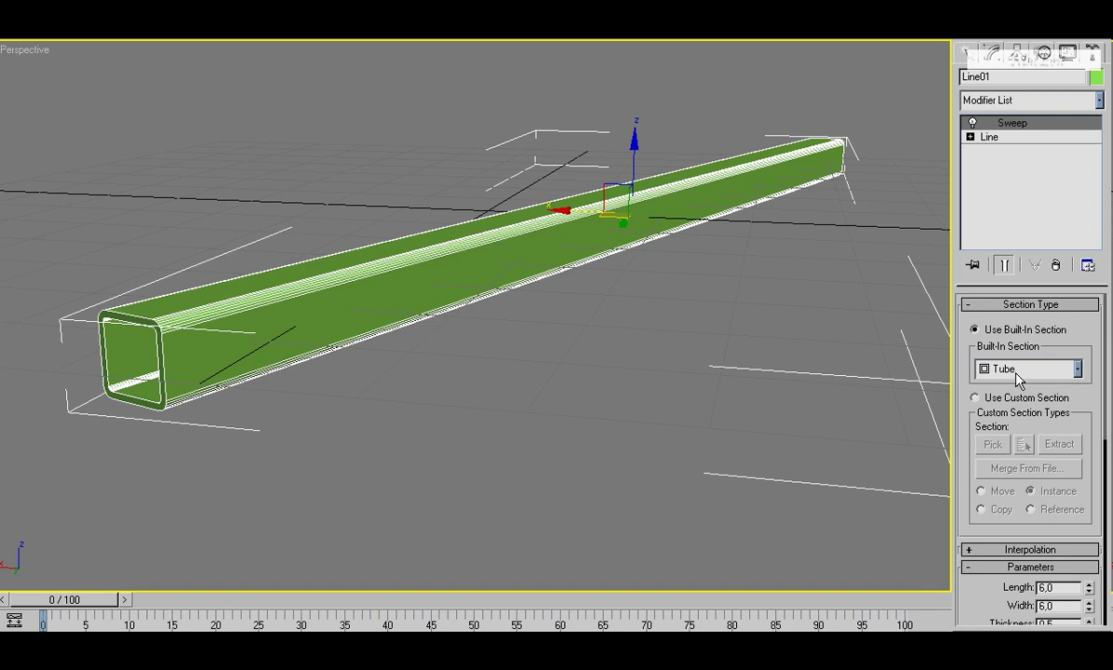
{"action": "left_click", "coordinate": [1077, 370]}
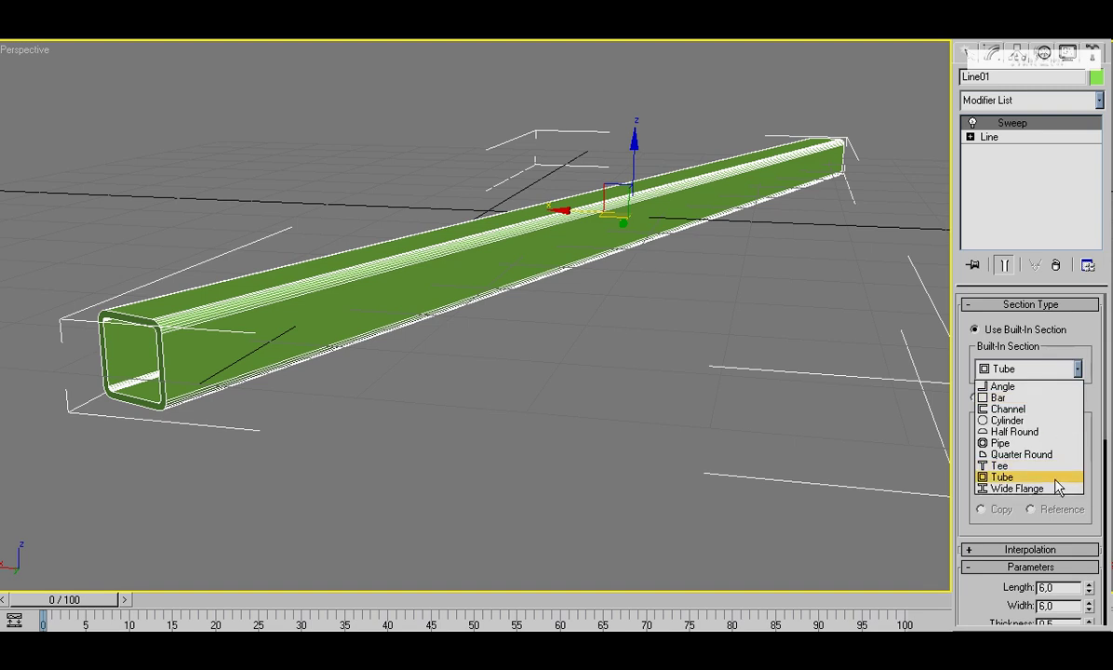
{"action": "left_click", "coordinate": [1052, 488]}
{"action": "middle_click_drag", "start_coordinate": [354, 303], "coordinate": [306, 301], "text": "alt"}
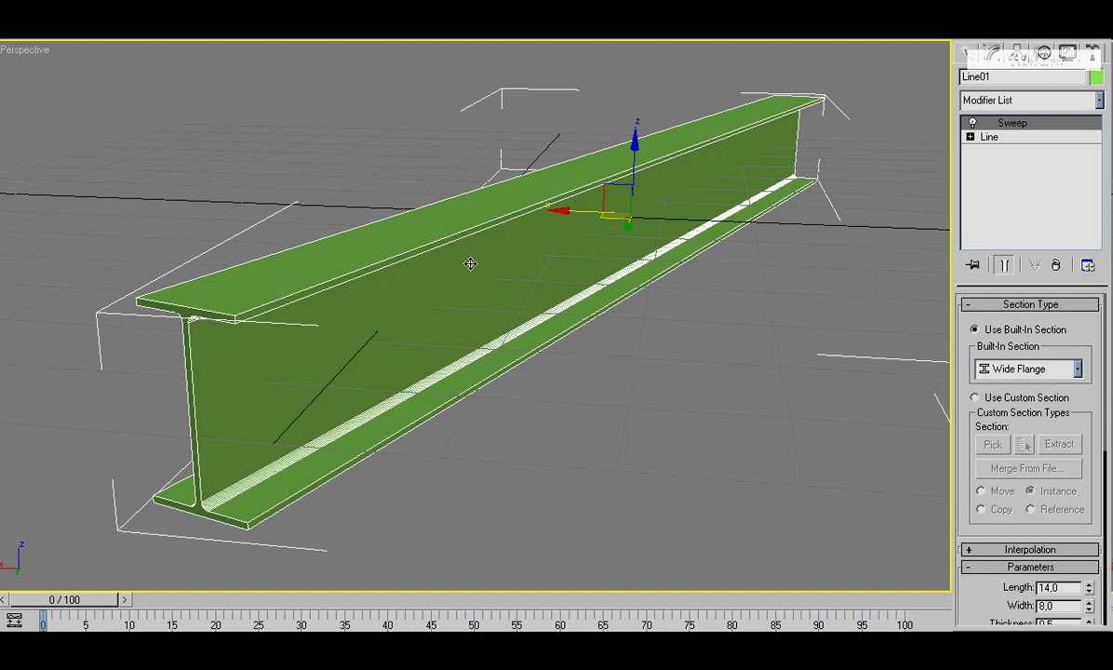
{"action": "middle_click_drag", "start_coordinate": [470, 264], "coordinate": [576, 358], "text": "alt"}
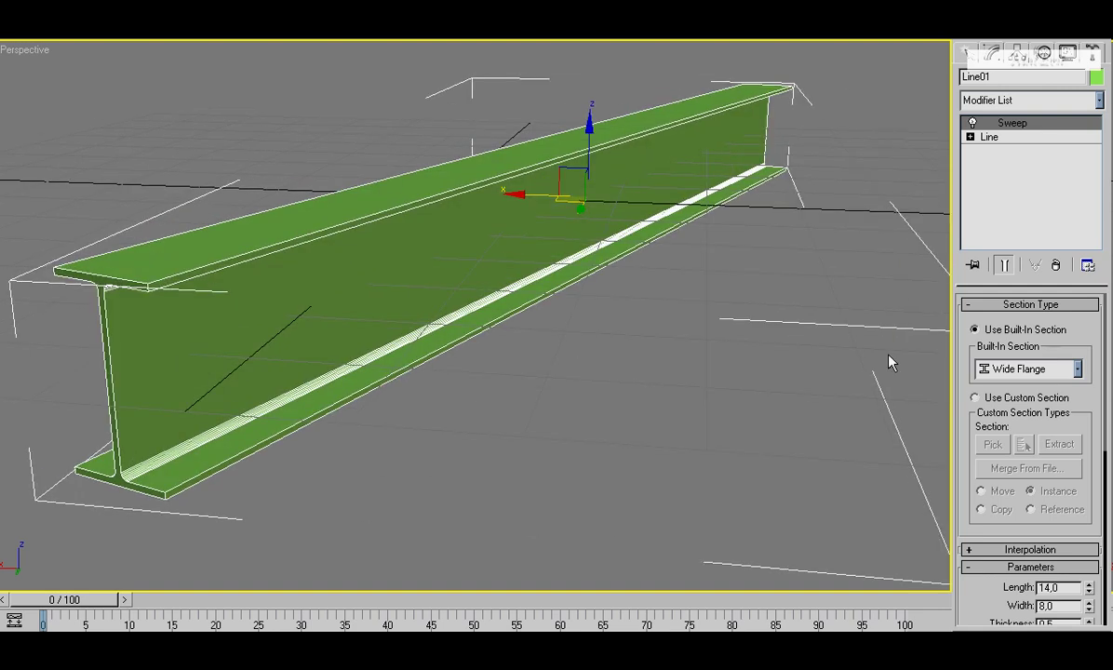
Return the section to Angle, reselect the beam and widen the command panel to two columns.
{"action": "left_click", "coordinate": [1077, 369]}
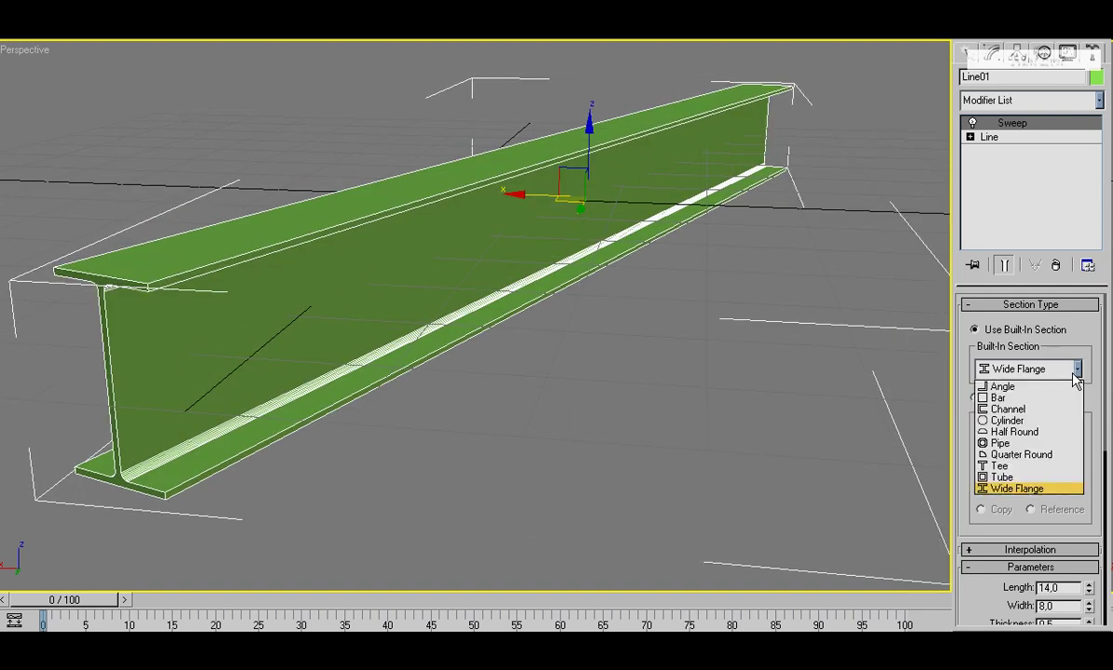
{"action": "left_click", "coordinate": [1068, 388]}
{"action": "mouse_move", "coordinate": [701, 323]}
{"action": "middle_mouse_down"}
{"action": "mouse_move", "coordinate": [673, 340]}
{"action": "mouse_move", "coordinate": [694, 312]}
{"action": "middle_mouse_up"}
{"action": "left_click", "coordinate": [947, 500]}
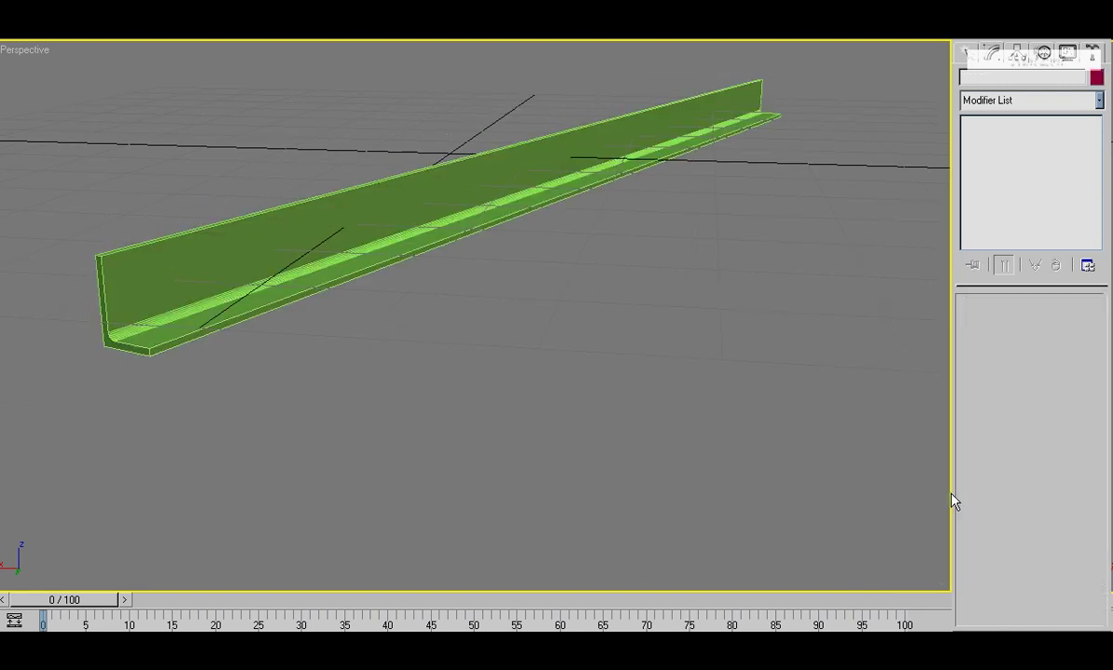
{"action": "left_click", "coordinate": [542, 149]}
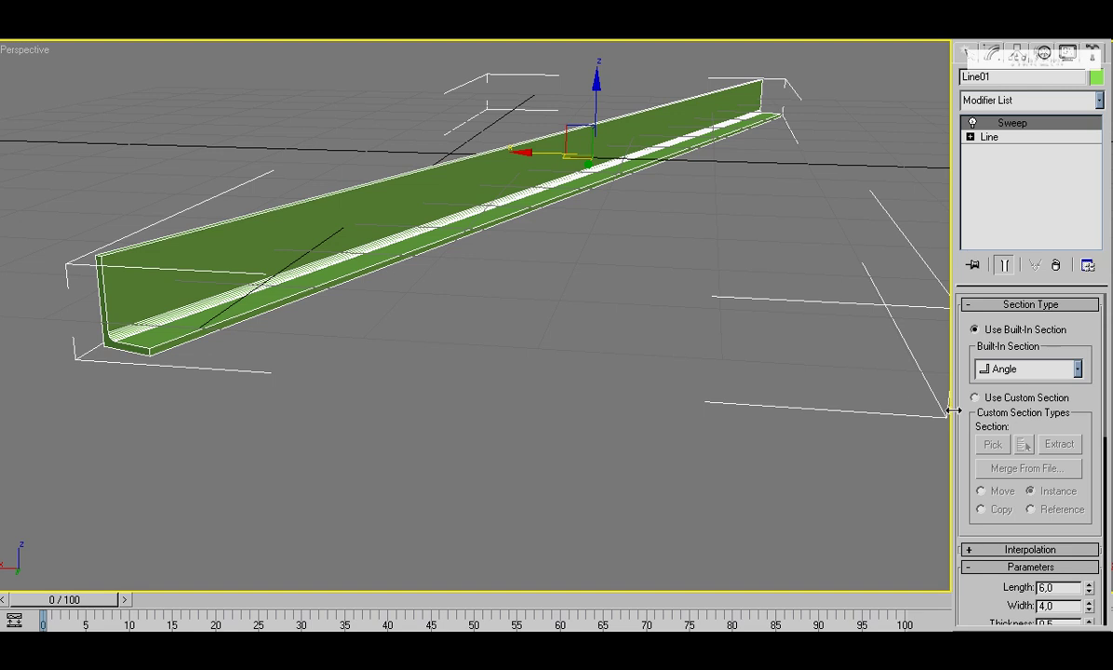
{"action": "left_click_drag", "start_coordinate": [953, 411], "coordinate": [838, 396]}
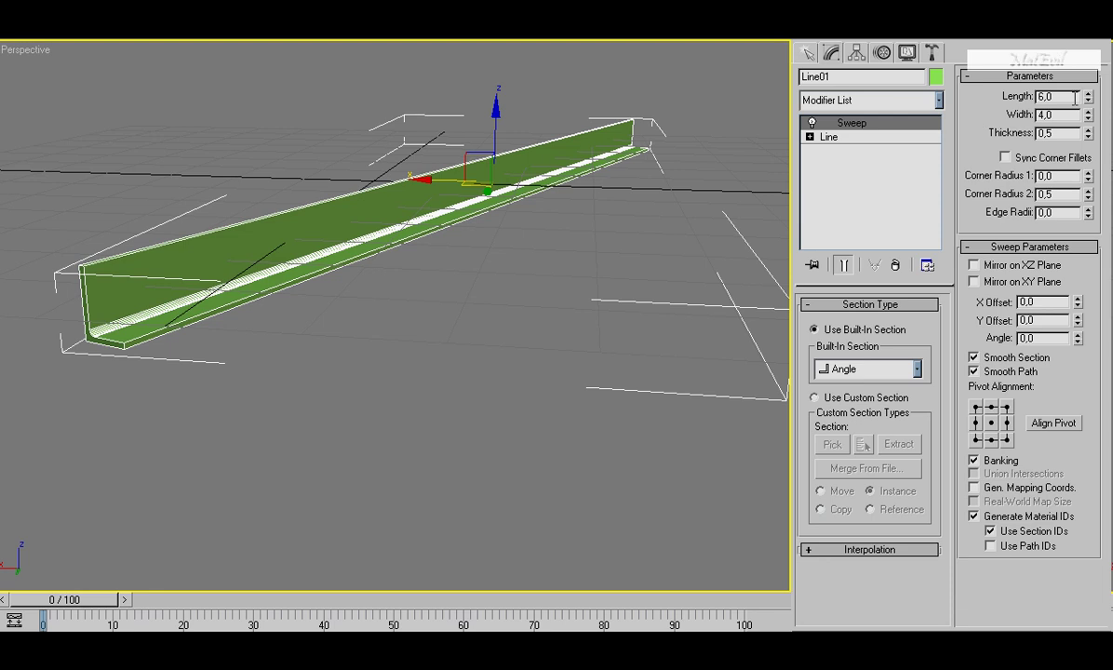
Set the Angle profile to Length 10.44, Width 13.72 and Thickness about 2.9.
{"action": "left_click_drag", "start_coordinate": [1090, 97], "coordinate": [1089, 37]}
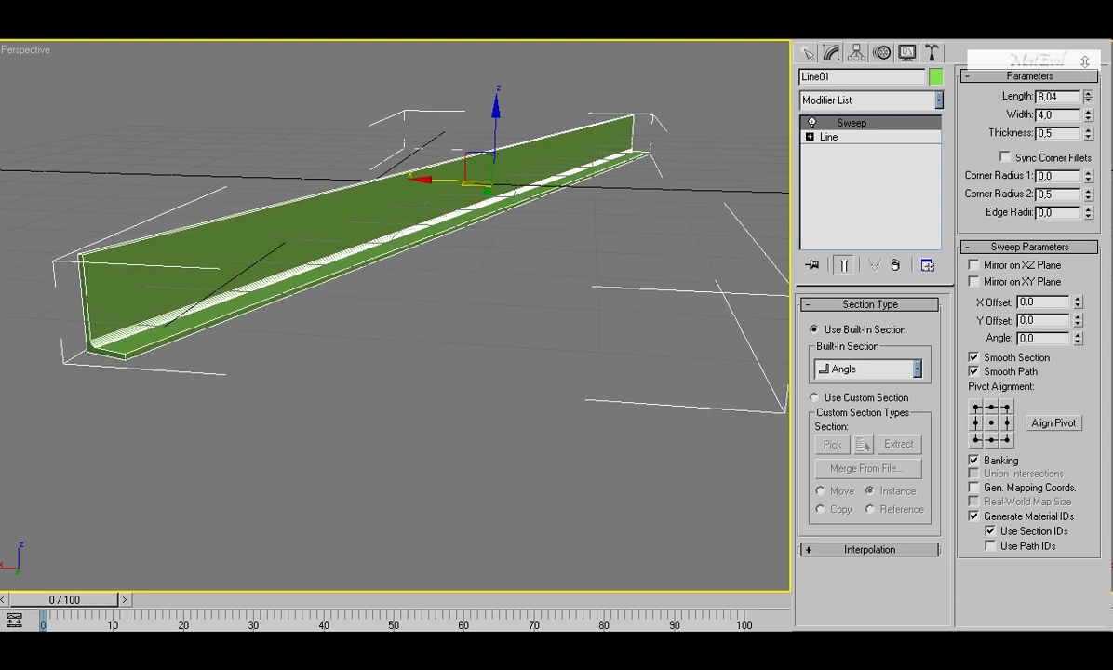
{"action": "mouse_move", "coordinate": [1089, 97]}
{"action": "left_mouse_down"}
{"action": "mouse_move", "coordinate": [1088, 112]}
{"action": "mouse_move", "coordinate": [1088, 56]}
{"action": "left_mouse_up"}
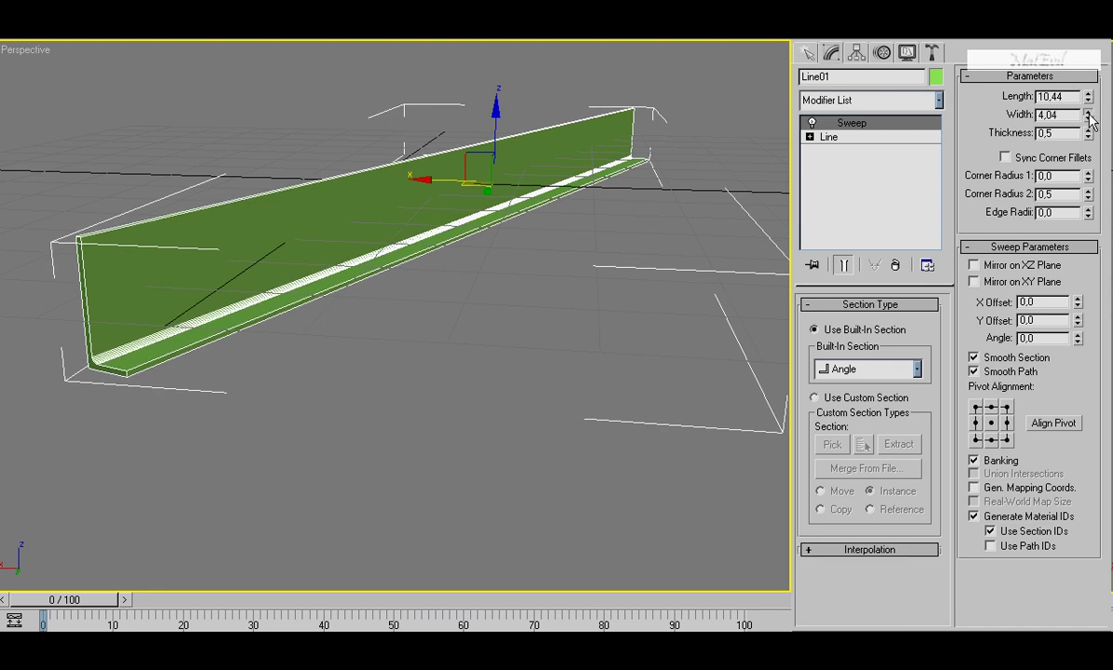
{"action": "left_click_drag", "start_coordinate": [1089, 114], "coordinate": [1043, 549]}
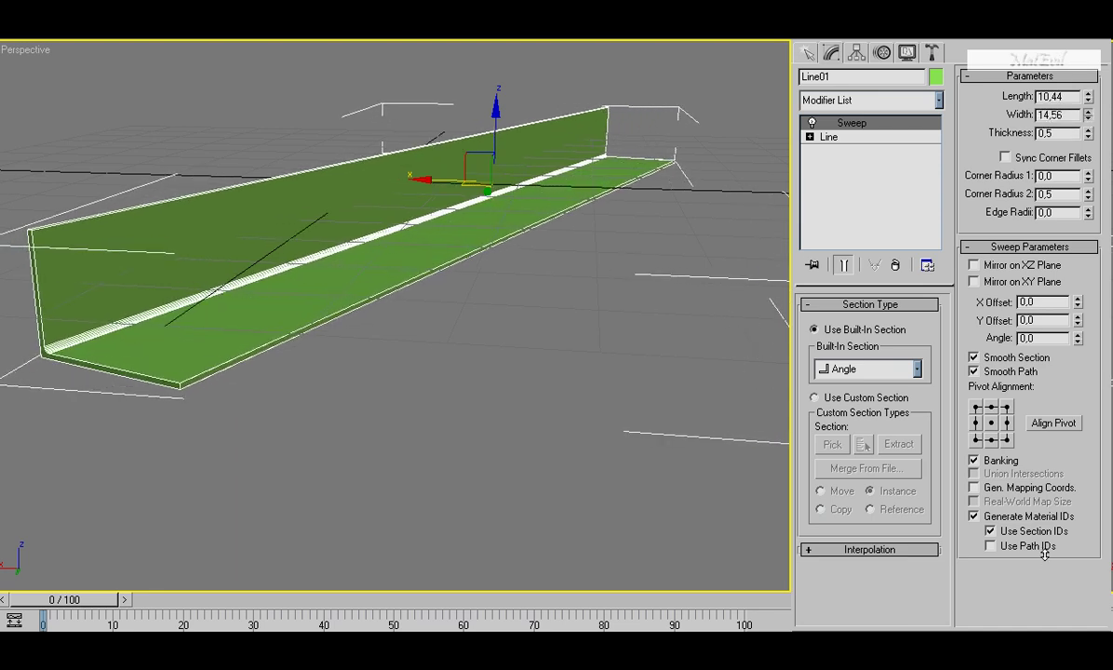
{"action": "left_click", "coordinate": [1088, 129]}
{"action": "mouse_move", "coordinate": [1088, 133]}
{"action": "left_mouse_down"}
{"action": "mouse_move", "coordinate": [1058, 588]}
{"action": "mouse_move", "coordinate": [989, 570]}
{"action": "left_mouse_up"}
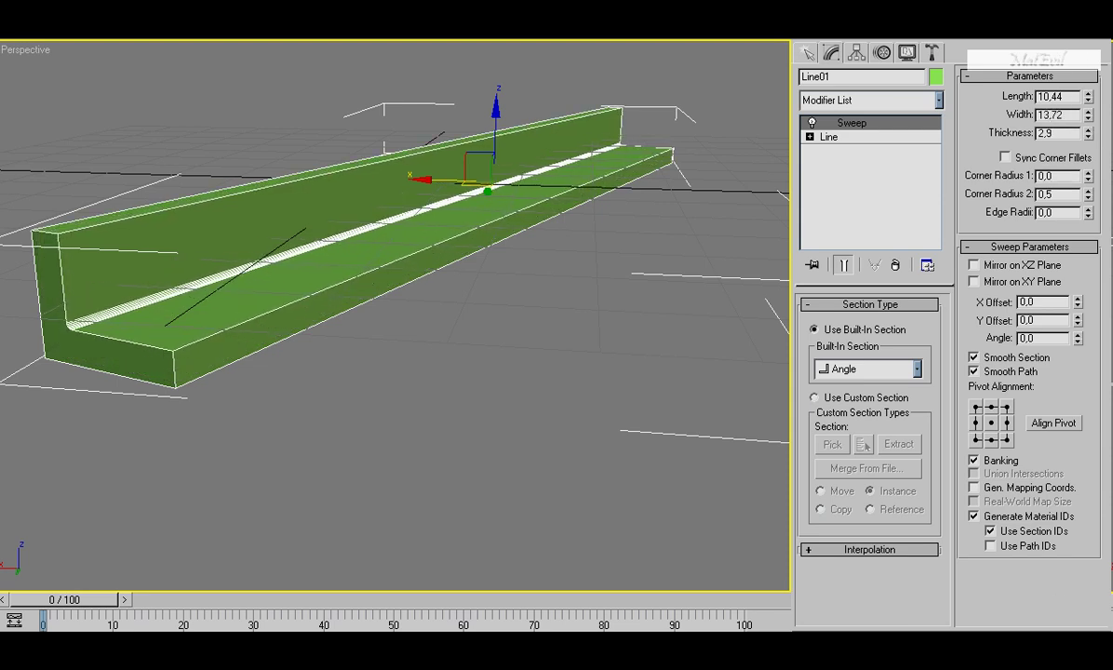
Toggle Sync Corner Fillets on and off, leaving it unchecked so both corner radii stay separate.
{"action": "left_click", "coordinate": [1005, 159]}
{"action": "left_click", "coordinate": [1006, 158]}
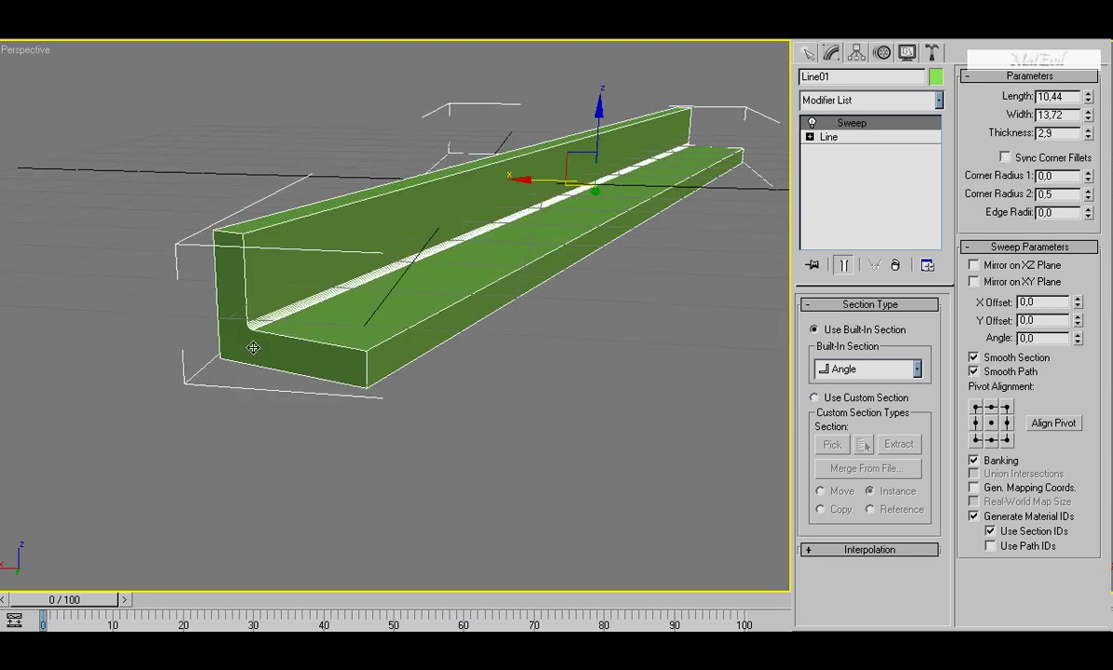
{"action": "scroll", "coordinate": [280, 363], "scroll_direction": "up", "scroll_amount": 5}
{"action": "middle_click_drag", "start_coordinate": [291, 369], "coordinate": [241, 355], "text": "alt"}
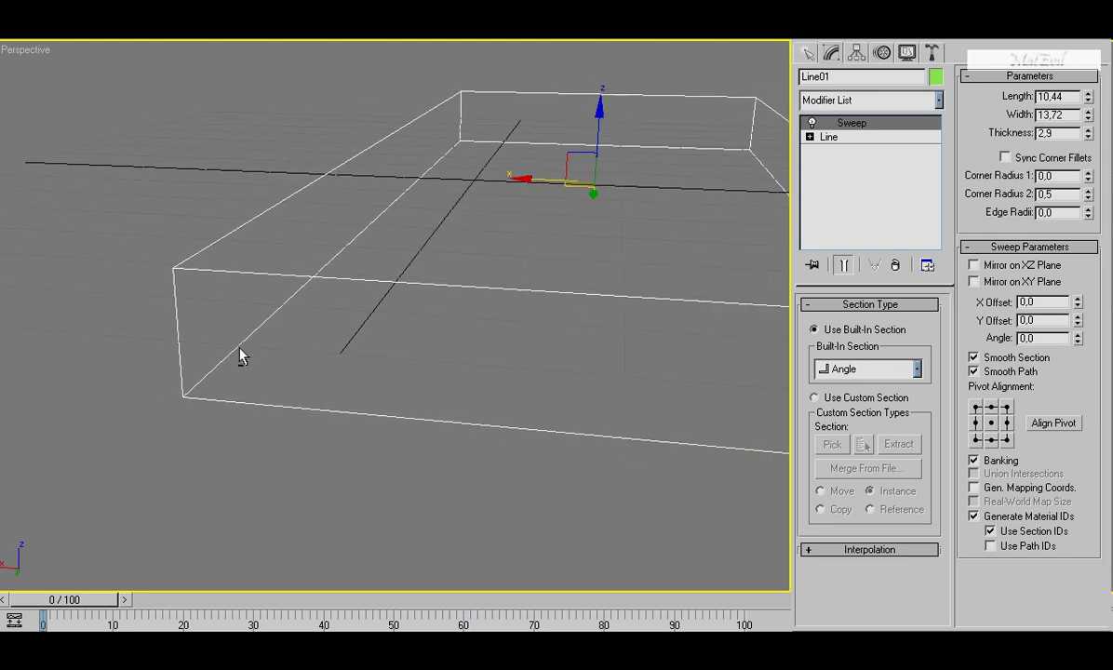
{"action": "left_click", "coordinate": [1005, 157]}
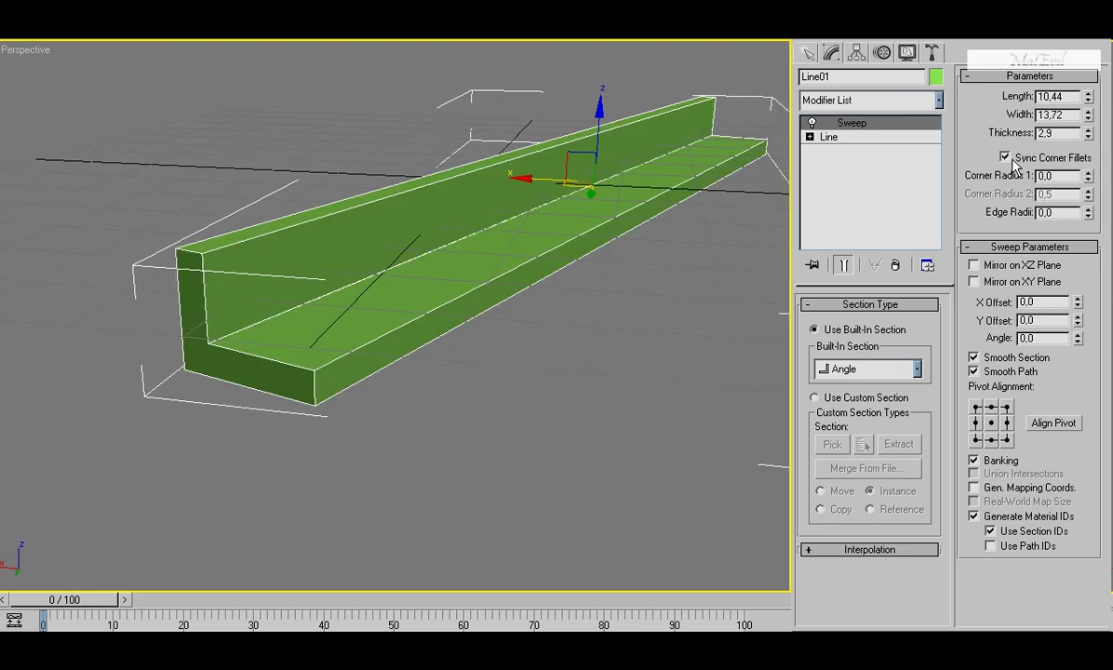
{"action": "left_click", "coordinate": [1006, 157]}
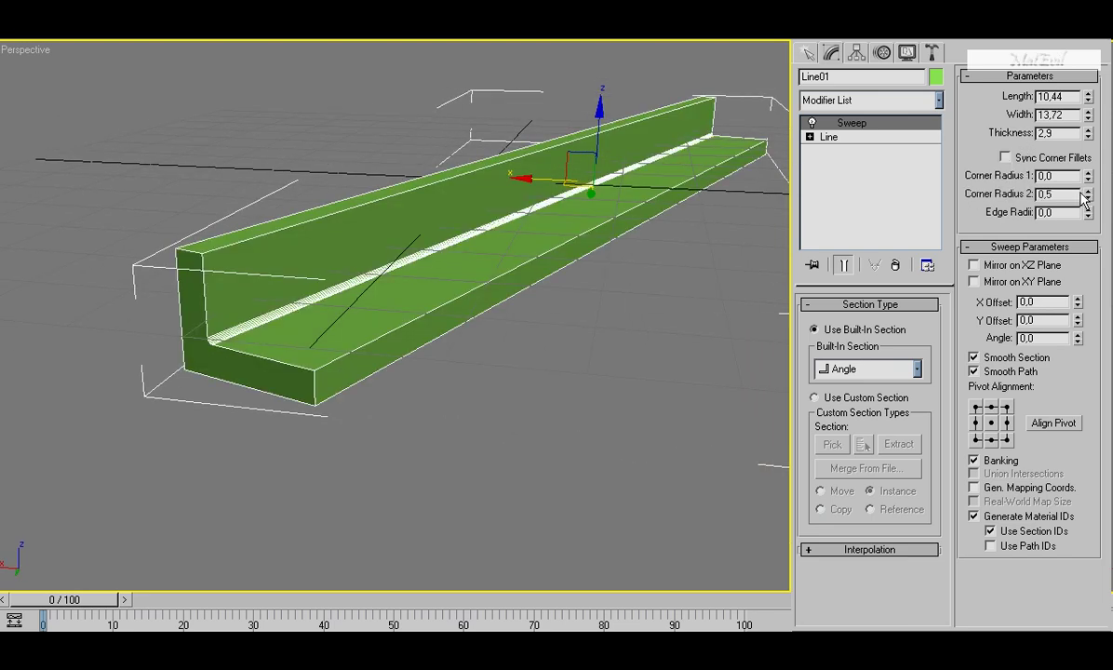
{"action": "left_click", "coordinate": [1006, 158]}
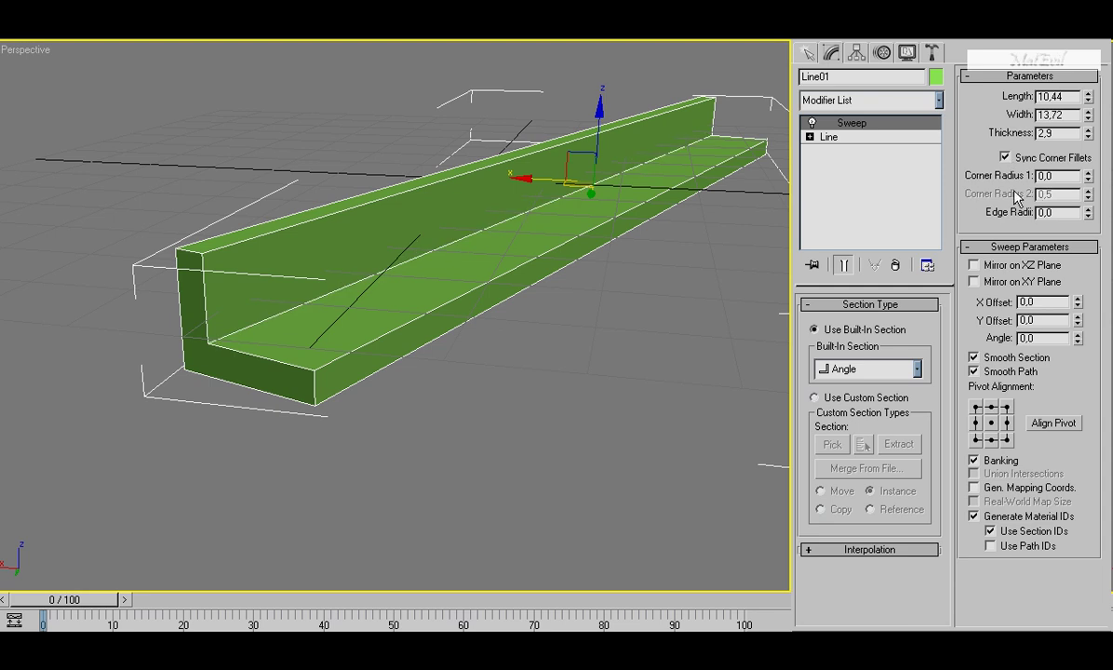
{"action": "left_click", "coordinate": [1005, 157]}
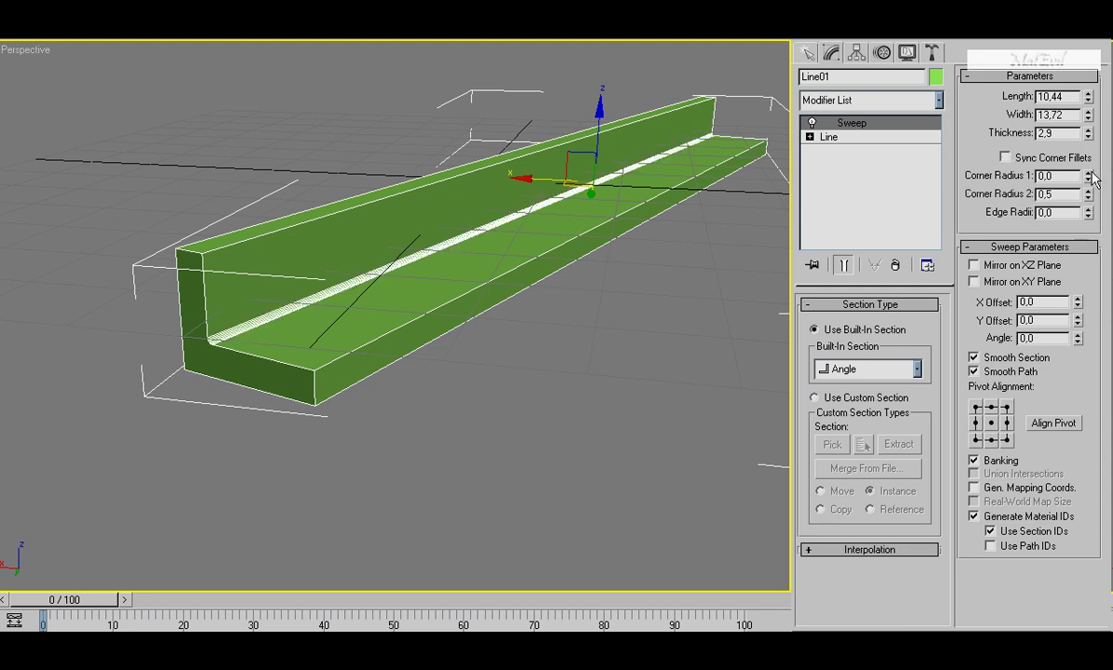
Set Corner Radius 1 to 1.49, Corner Radius 2 to 2.96 and Edge Radii to 1.38.
{"action": "left_click_drag", "start_coordinate": [1089, 176], "coordinate": [1018, 149]}
{"action": "left_click_drag", "start_coordinate": [1059, 107], "coordinate": [1046, 109]}
{"action": "left_click_drag", "start_coordinate": [1089, 198], "coordinate": [990, 61]}
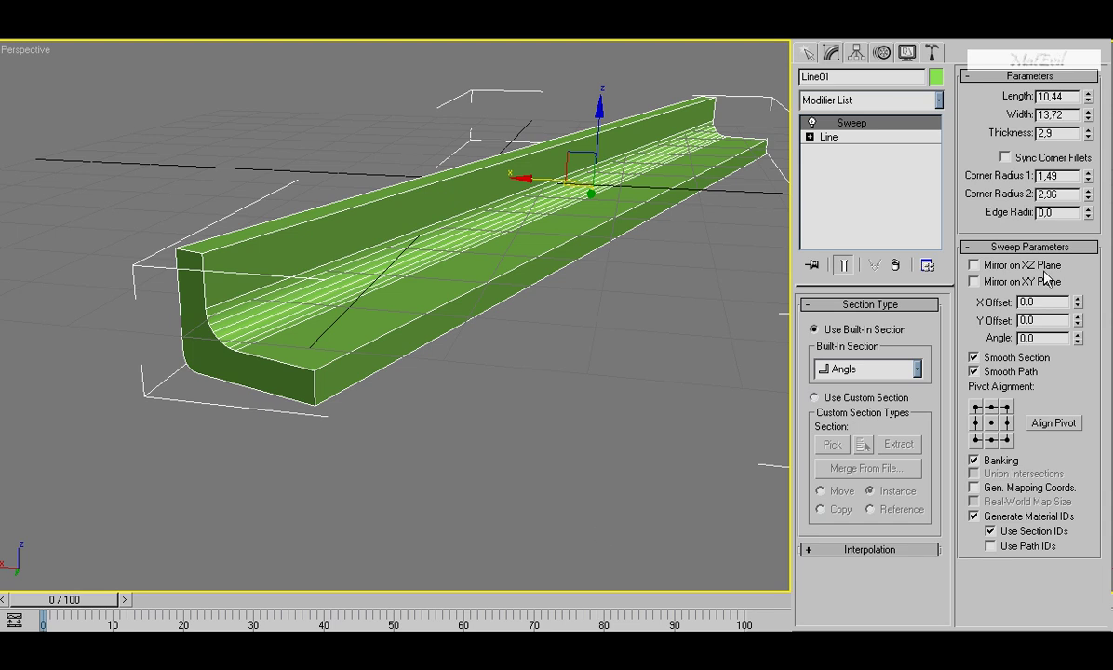
{"action": "left_click_drag", "start_coordinate": [1089, 211], "coordinate": [1084, 89]}
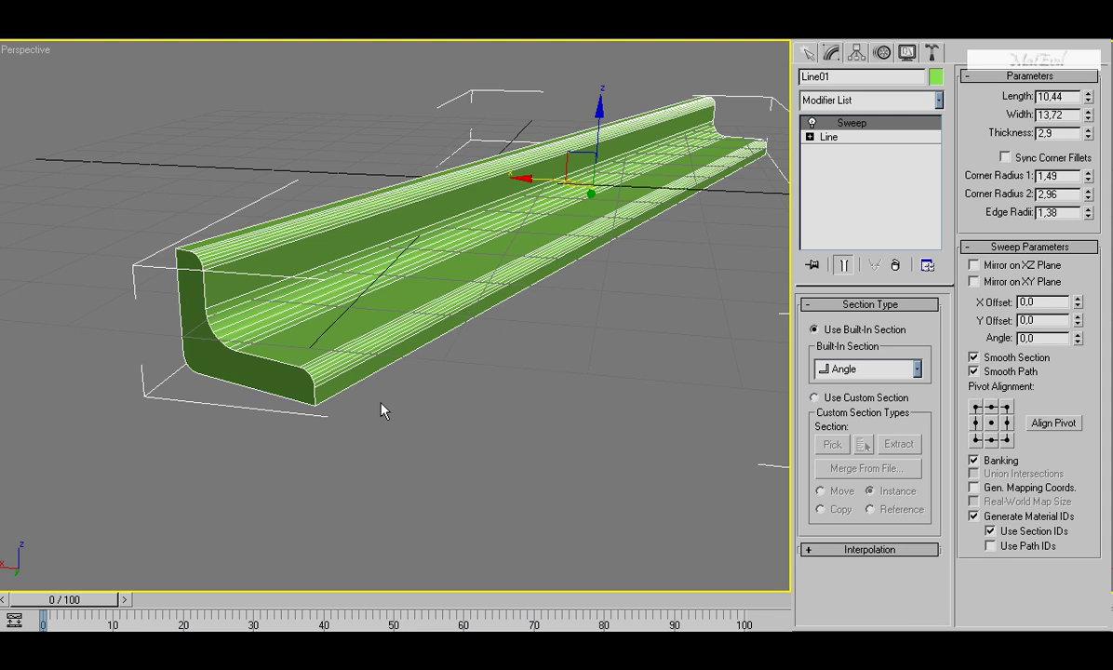
Test mirroring and X Offset on the profile, then reset X Offset to 0.
{"action": "left_click", "coordinate": [984, 270]}
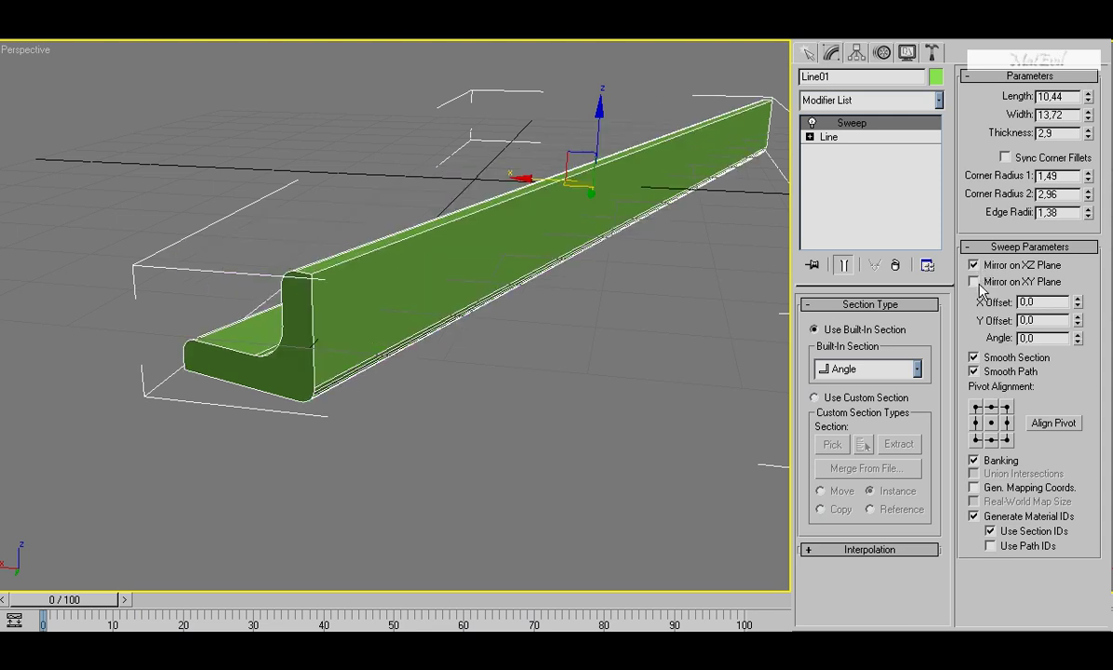
{"action": "left_click", "coordinate": [975, 266]}
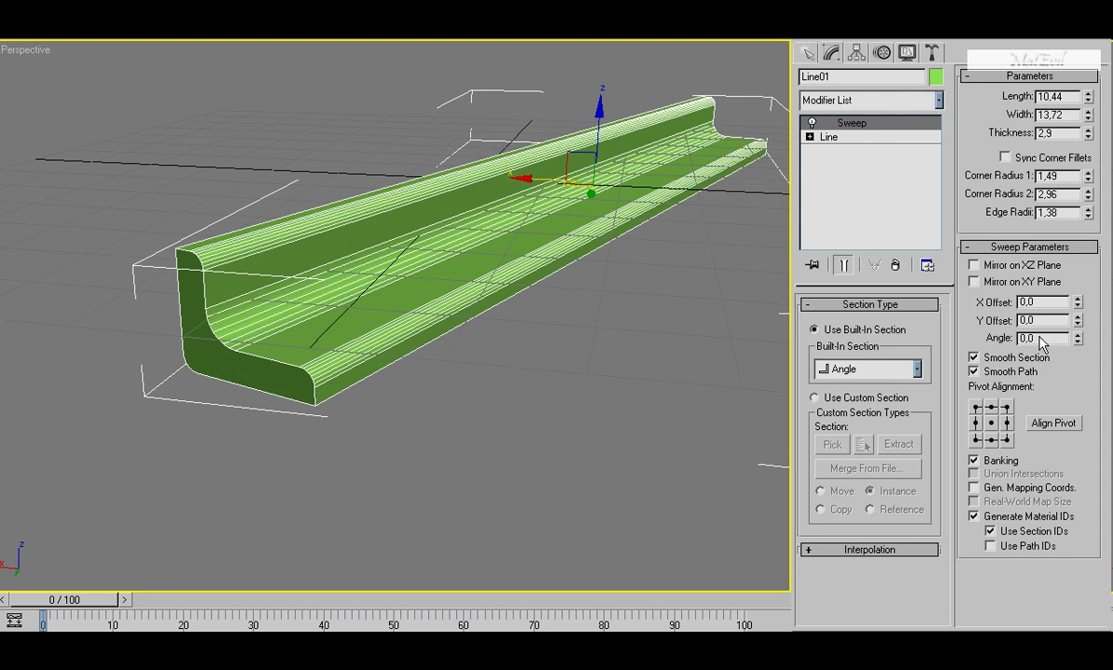
{"action": "mouse_move", "coordinate": [1077, 304]}
{"action": "left_mouse_down"}
{"action": "mouse_move", "coordinate": [1011, 496]}
{"action": "mouse_move", "coordinate": [944, 389]}
{"action": "mouse_move", "coordinate": [927, 236]}
{"action": "left_mouse_up"}
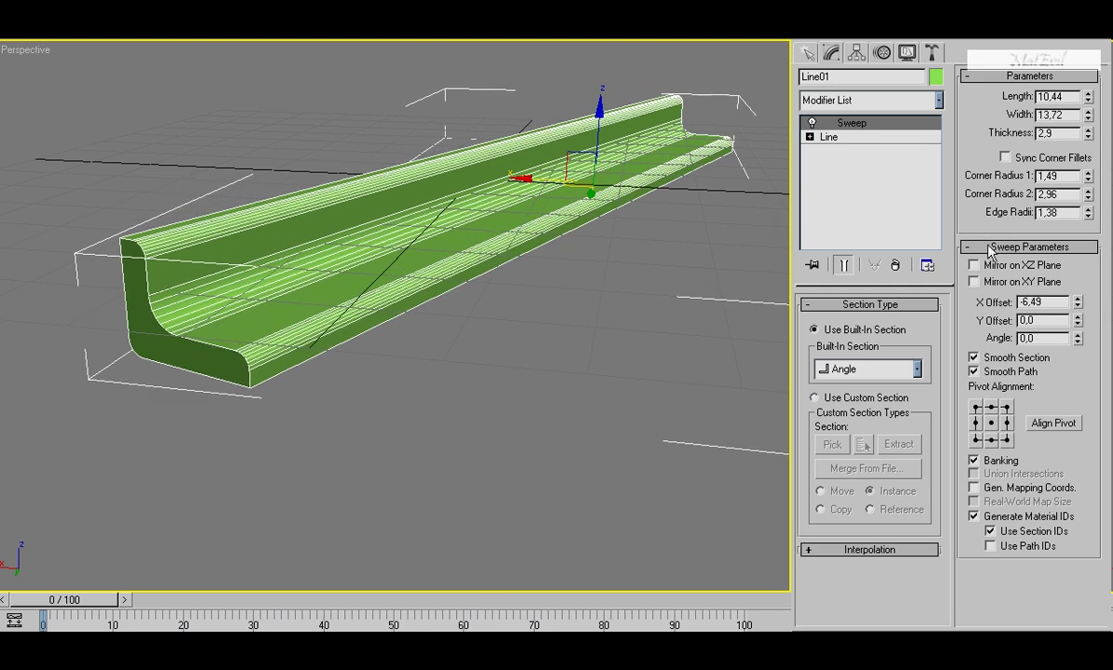
{"action": "double_click", "coordinate": [1051, 305]}
{"action": "type", "text": "0"}
{"action": "key", "text": "Return"}
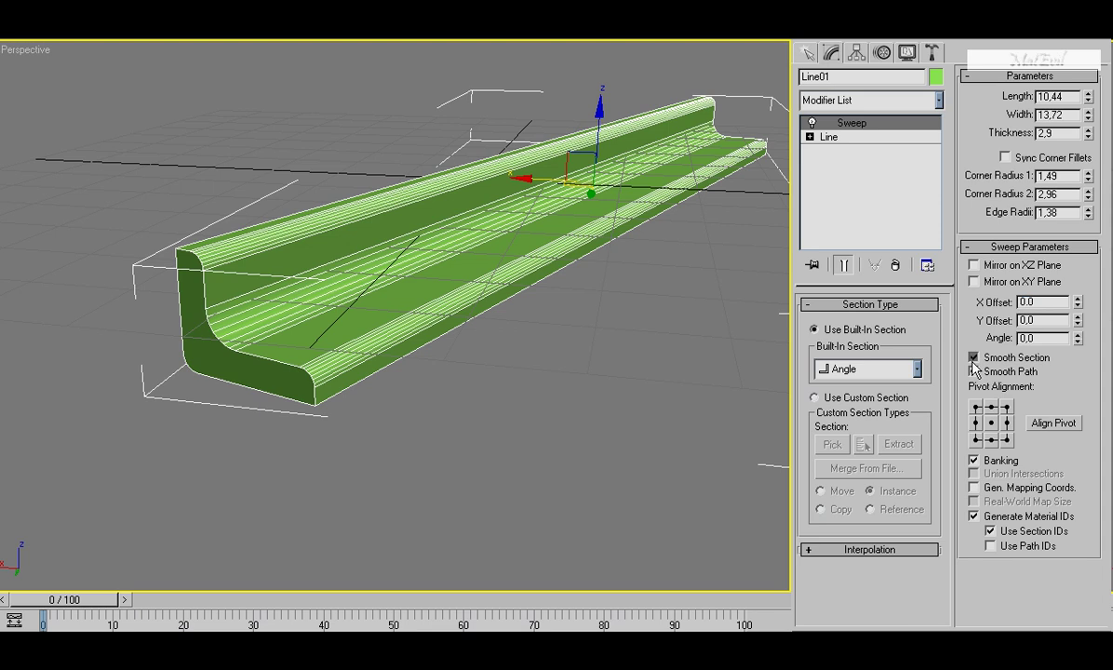
Toggle section smoothing off and back on, keeping smoothing along the path enabled.
{"action": "left_click", "coordinate": [972, 362]}
{"action": "left_click", "coordinate": [973, 358]}
{"action": "left_click", "coordinate": [974, 372]}
{"action": "left_click", "coordinate": [974, 372]}
Try bottom-left pivot alignment and show the Perspective view as wireframe, framing the sweep diagonally.
{"action": "left_click", "coordinate": [977, 440]}
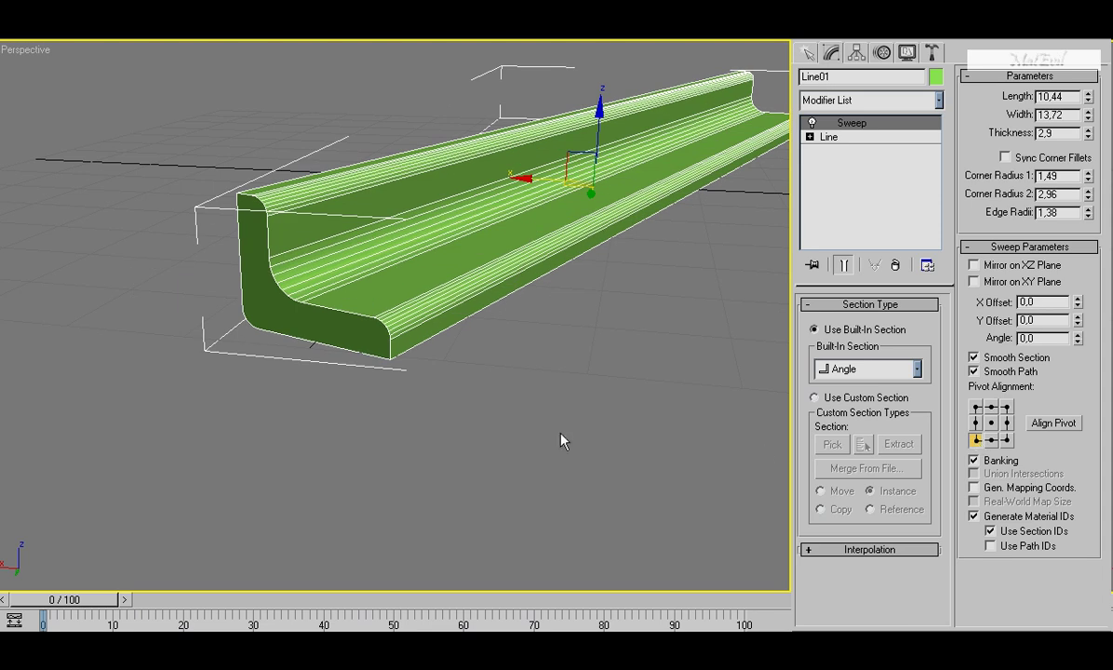
{"action": "key", "text": "F3"}
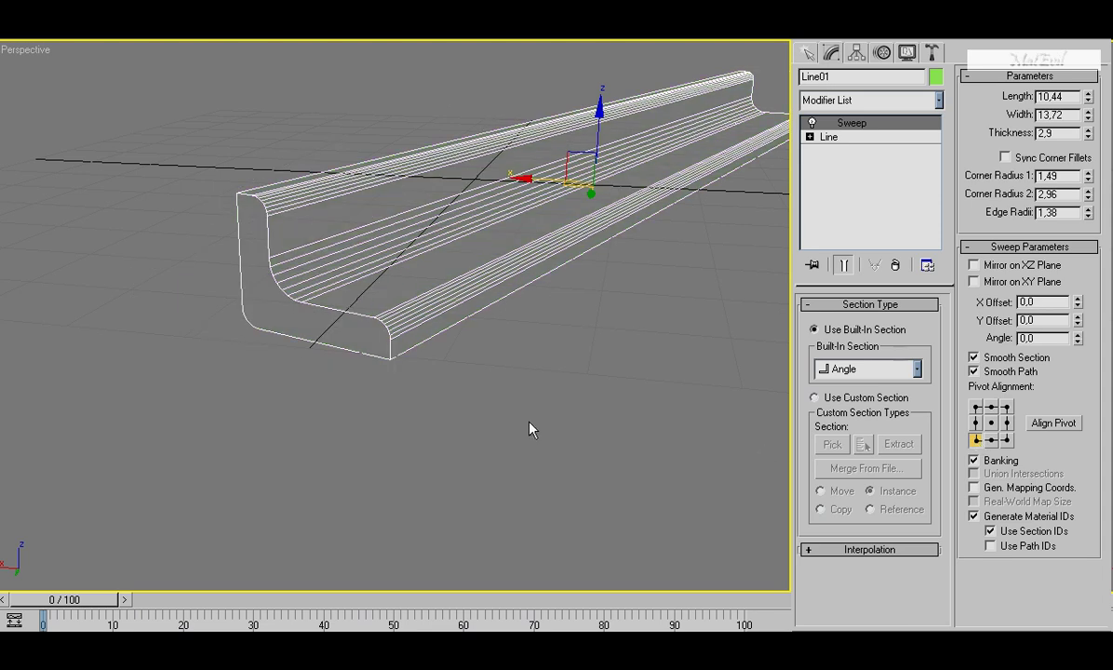
{"action": "left_click", "coordinate": [975, 444]}
{"action": "key", "text": "F3"}
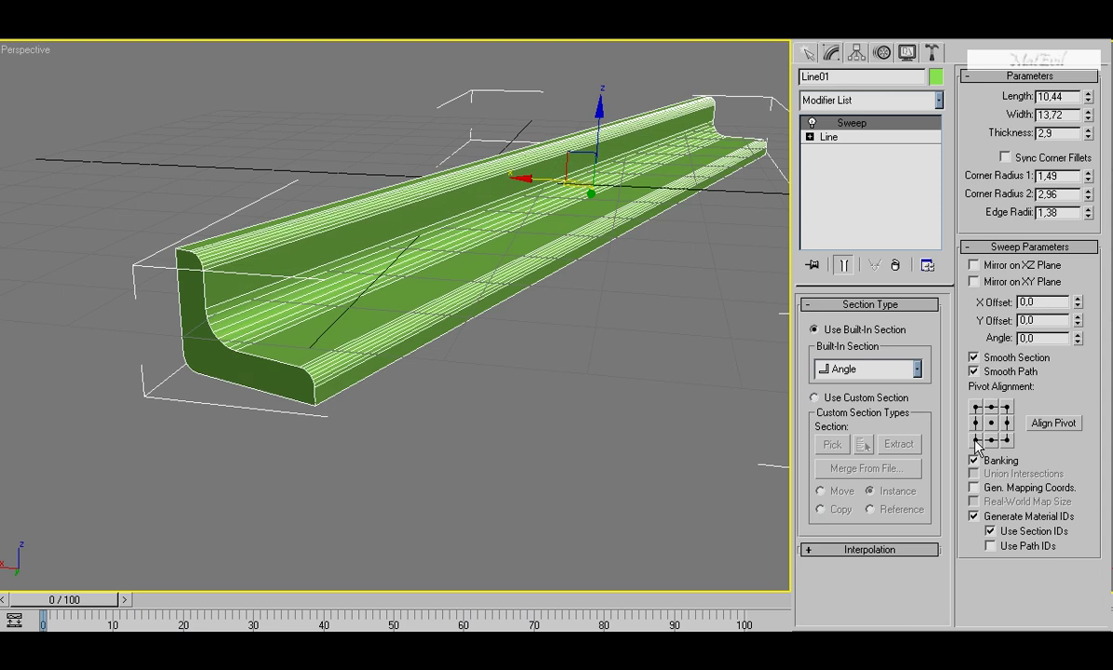
{"action": "key", "text": "F3"}
{"action": "scroll", "coordinate": [372, 310], "scroll_direction": "up", "scroll_amount": 2}
{"action": "scroll", "coordinate": [346, 296], "scroll_direction": "down", "scroll_amount": 2}
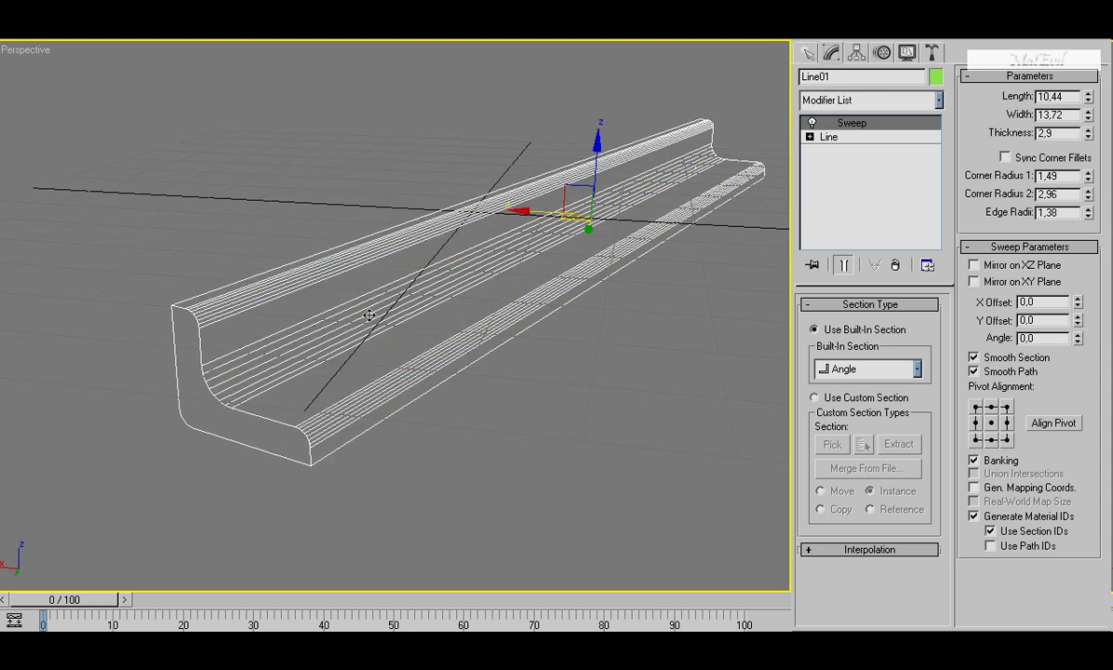
{"action": "mouse_move", "coordinate": [326, 298]}
{"action": "middle_mouse_down", "text": "alt"}
{"action": "mouse_move", "coordinate": [479, 374]}
{"action": "mouse_move", "coordinate": [406, 350]}
{"action": "middle_mouse_up", "text": "alt"}
{"action": "scroll", "coordinate": [396, 348], "scroll_direction": "down", "scroll_amount": 5}
{"action": "scroll", "coordinate": [388, 346], "scroll_direction": "up", "scroll_amount": 3}
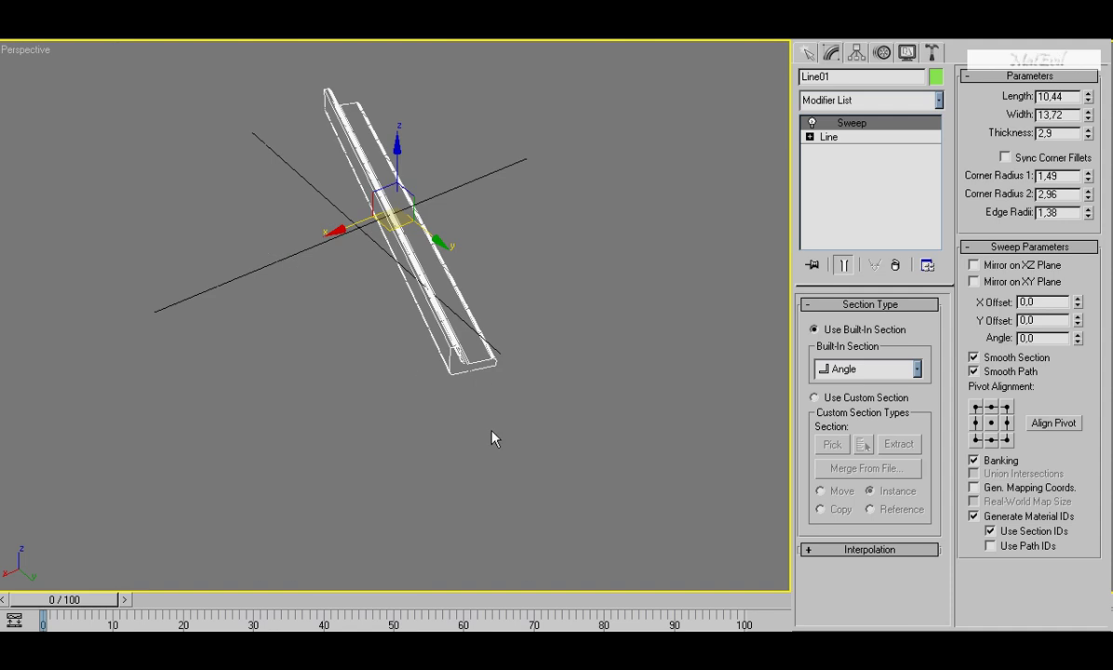
{"action": "mouse_move", "coordinate": [512, 366]}
{"action": "middle_mouse_down", "text": "alt"}
{"action": "mouse_move", "coordinate": [515, 350]}
{"action": "mouse_move", "coordinate": [443, 348]}
{"action": "mouse_move", "coordinate": [385, 324]}
{"action": "middle_mouse_up", "text": "alt"}
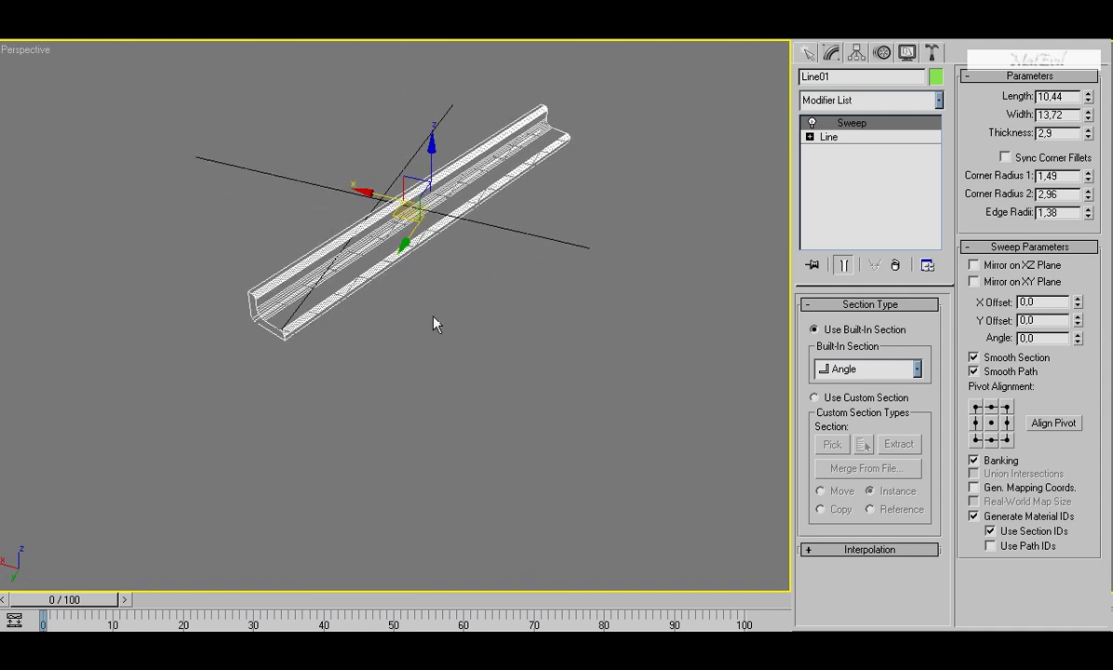
{"action": "scroll", "coordinate": [438, 335], "scroll_direction": "up", "scroll_amount": 5}
{"action": "scroll", "coordinate": [472, 347], "scroll_direction": "down", "scroll_amount": 3}
{"action": "scroll", "coordinate": [493, 346], "scroll_direction": "down", "scroll_amount": 1}
{"action": "scroll", "coordinate": [507, 346], "scroll_direction": "up", "scroll_amount": 3}
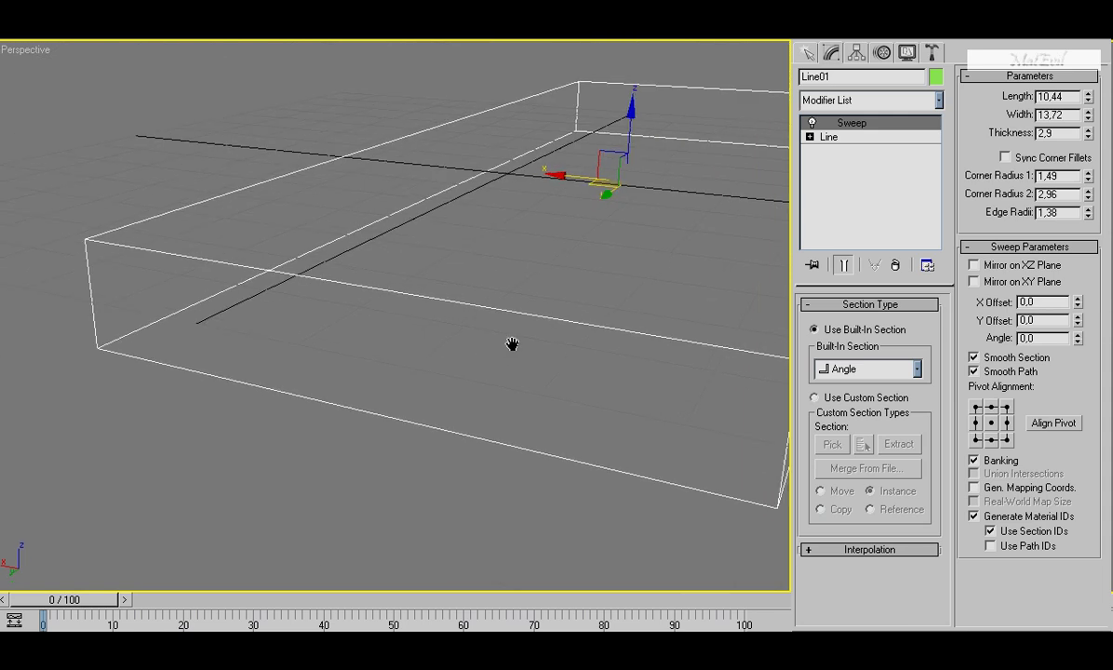
{"action": "scroll", "coordinate": [512, 345], "scroll_direction": "down", "scroll_amount": 3}
Compare the Pivot Alignment points around the profile and settle on the centre one.
{"action": "left_click", "coordinate": [975, 441]}
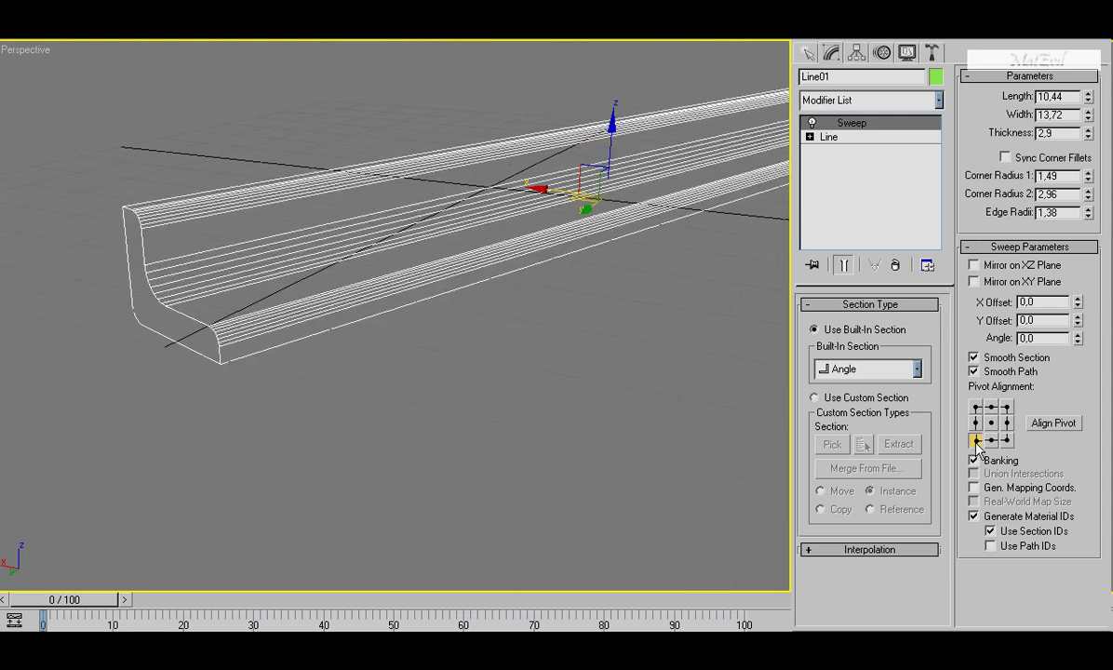
{"action": "left_click", "coordinate": [976, 423]}
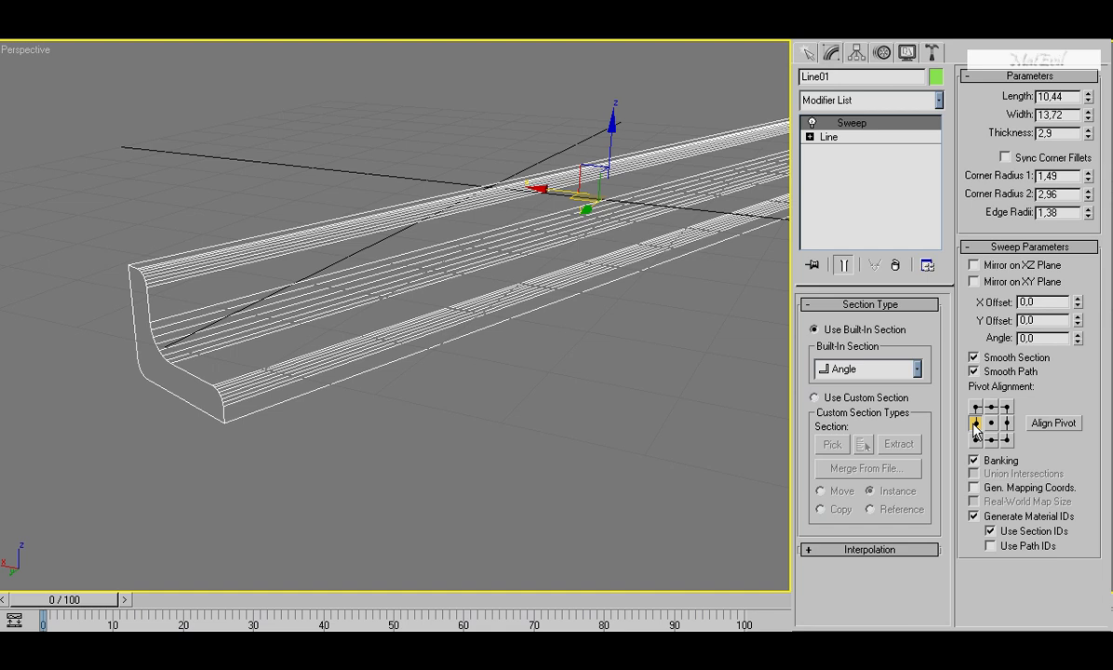
{"action": "left_click", "coordinate": [975, 408]}
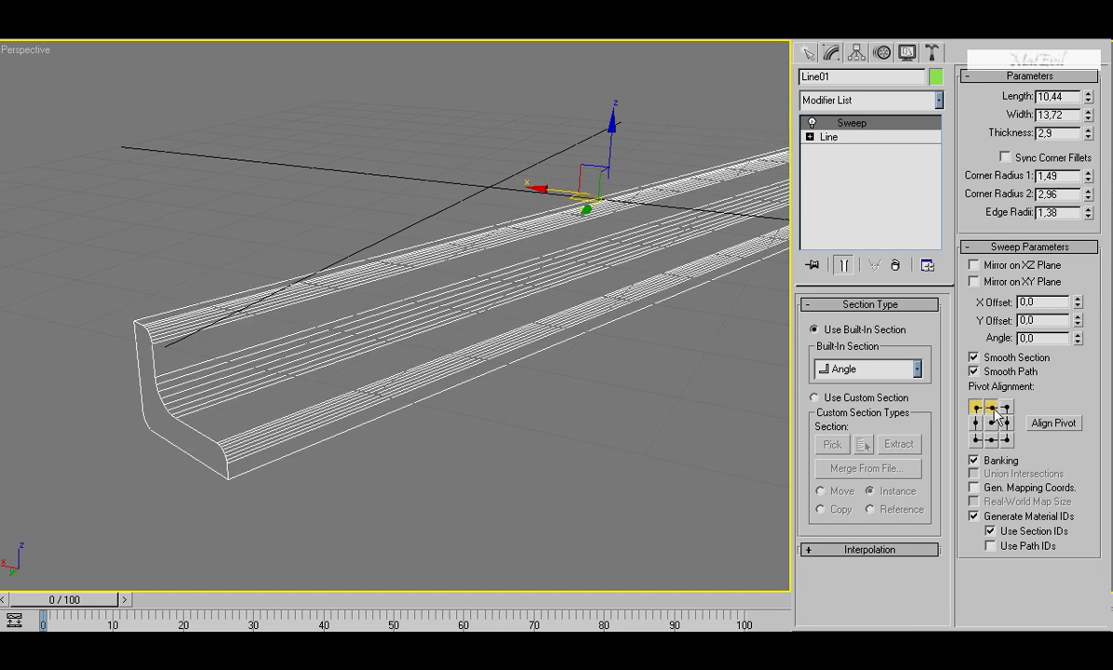
{"action": "left_click", "coordinate": [991, 408]}
{"action": "left_click", "coordinate": [1007, 408]}
{"action": "left_click", "coordinate": [1007, 423]}
{"action": "left_click", "coordinate": [1007, 440]}
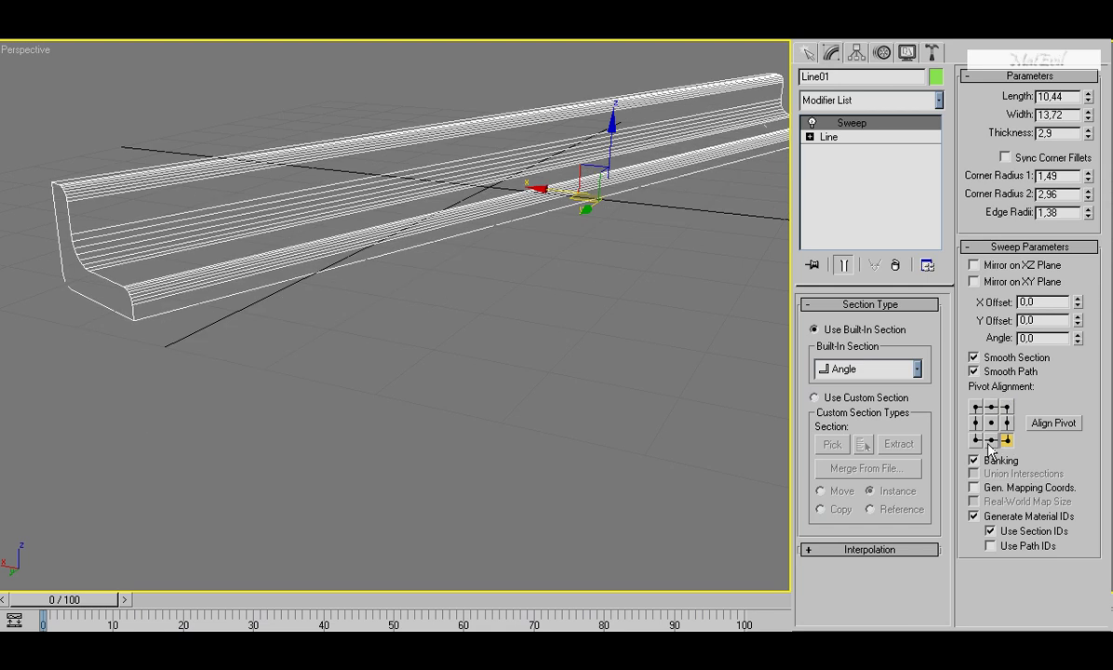
{"action": "left_click", "coordinate": [992, 440]}
{"action": "left_click", "coordinate": [991, 423]}
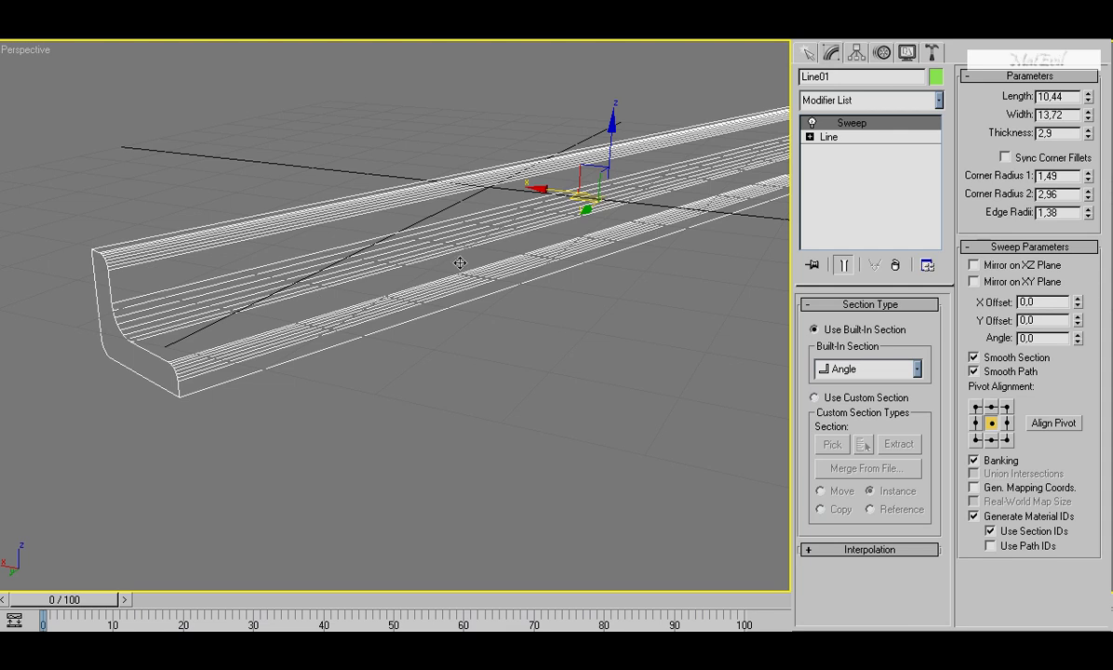
Keep banking on, test denser and adaptive path interpolation, then revert to 6 optimized steps.
{"action": "left_click", "coordinate": [978, 462]}
{"action": "left_click", "coordinate": [823, 553]}
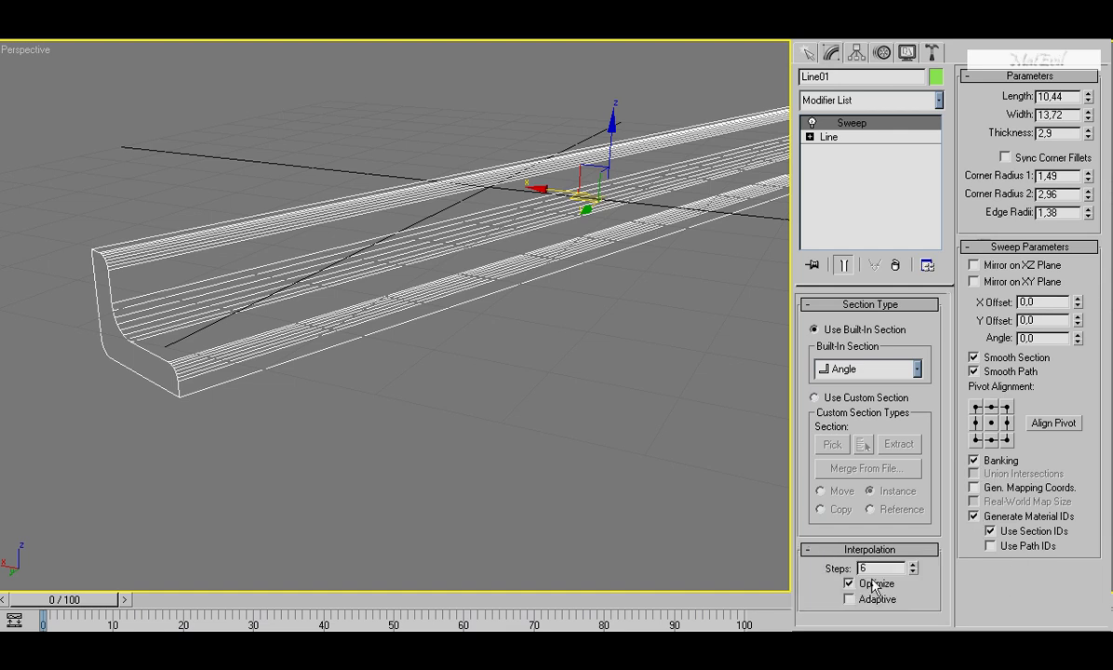
{"action": "mouse_move", "coordinate": [915, 566]}
{"action": "left_mouse_down"}
{"action": "mouse_move", "coordinate": [890, 264]}
{"action": "mouse_move", "coordinate": [879, 579]}
{"action": "mouse_move", "coordinate": [851, 89]}
{"action": "mouse_move", "coordinate": [836, 480]}
{"action": "mouse_move", "coordinate": [886, 612]}
{"action": "left_mouse_up"}
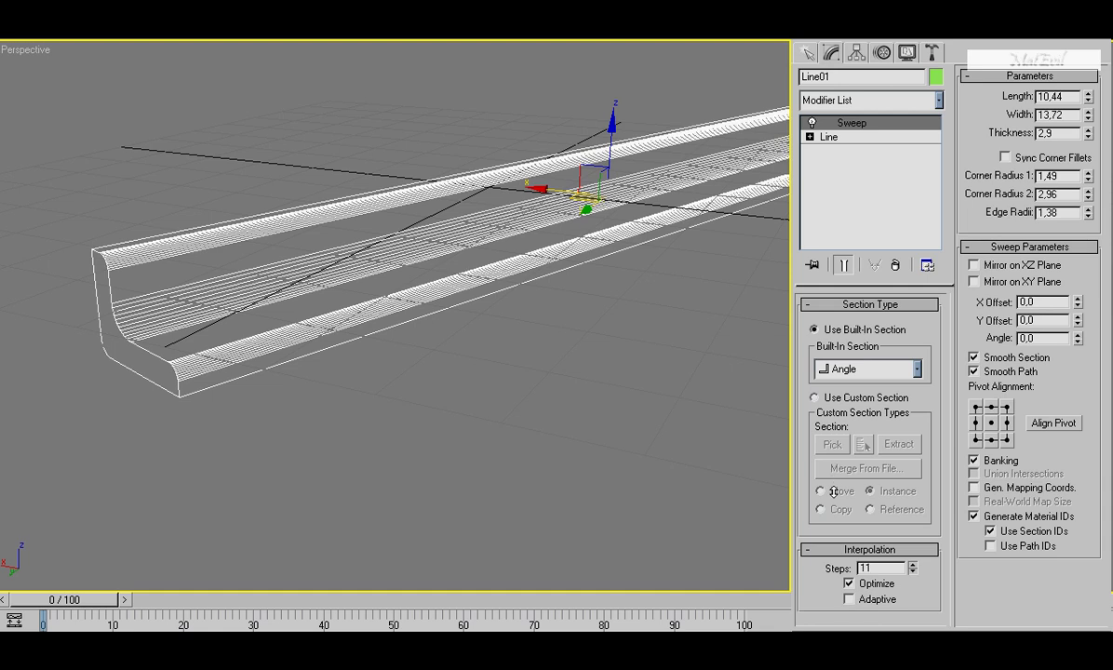
{"action": "left_click", "coordinate": [871, 603]}
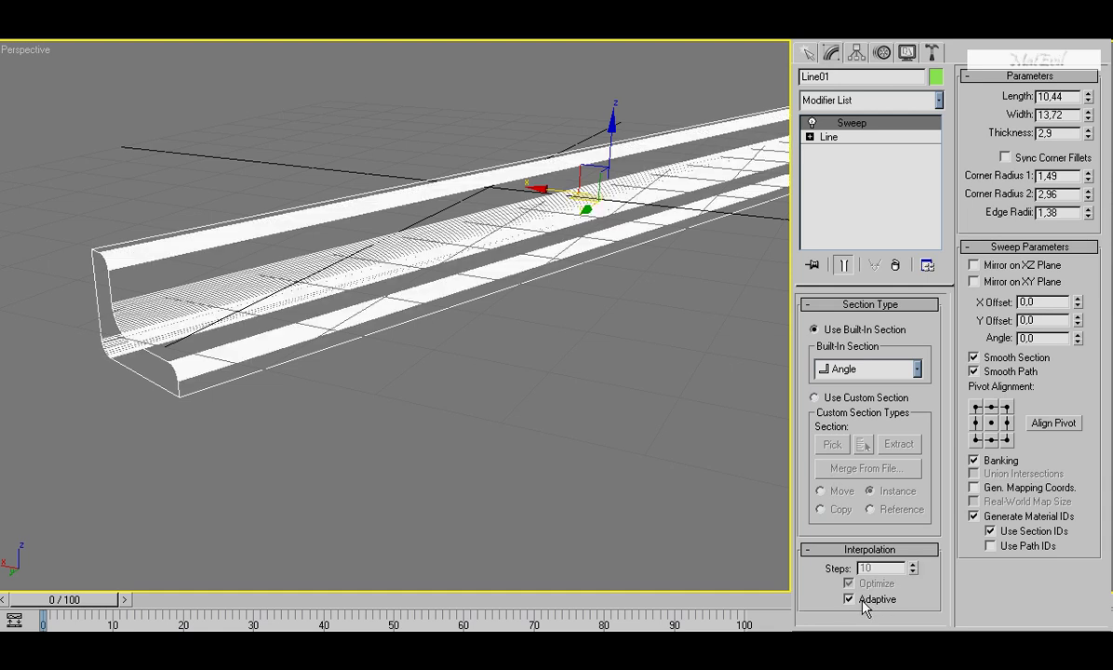
{"action": "left_click", "coordinate": [871, 604]}
{"action": "left_click_drag", "start_coordinate": [887, 566], "coordinate": [841, 575]}
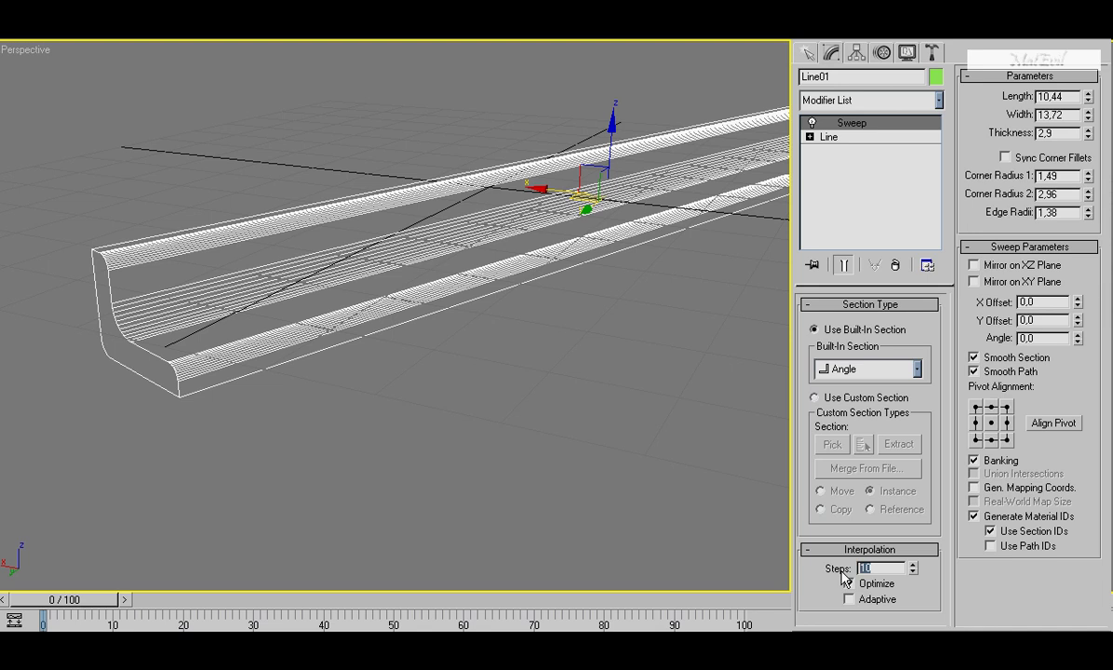
{"action": "type", "text": "3"}
{"action": "key", "text": "Return"}
Deselect and reselect the sweep, then frame it in the view.
{"action": "left_click", "coordinate": [678, 456]}
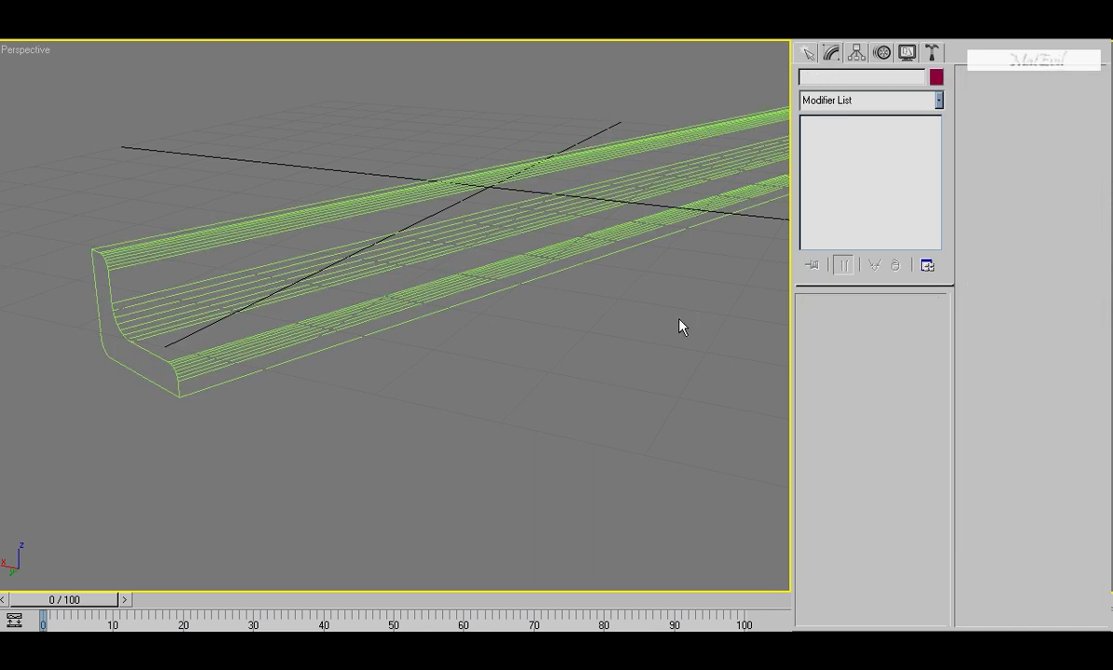
{"action": "left_click", "coordinate": [461, 270]}
{"action": "scroll", "coordinate": [457, 327], "scroll_direction": "down", "scroll_amount": 5}
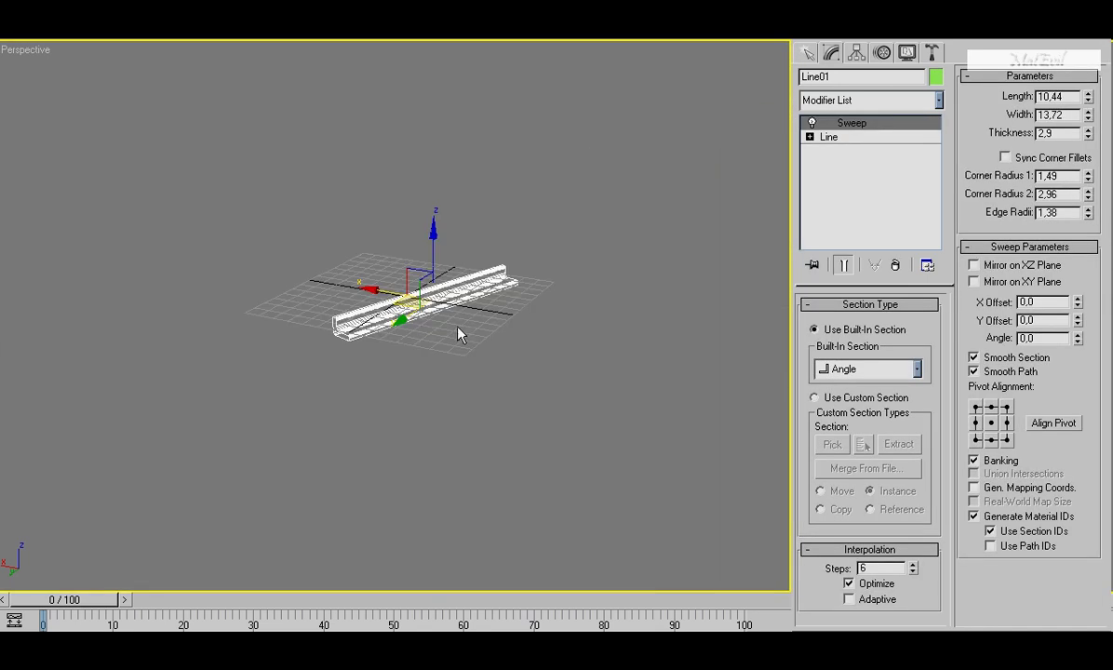
{"action": "mouse_move", "coordinate": [459, 331]}
{"action": "middle_mouse_down"}
{"action": "mouse_move", "coordinate": [533, 350]}
{"action": "mouse_move", "coordinate": [509, 359]}
{"action": "middle_mouse_up"}
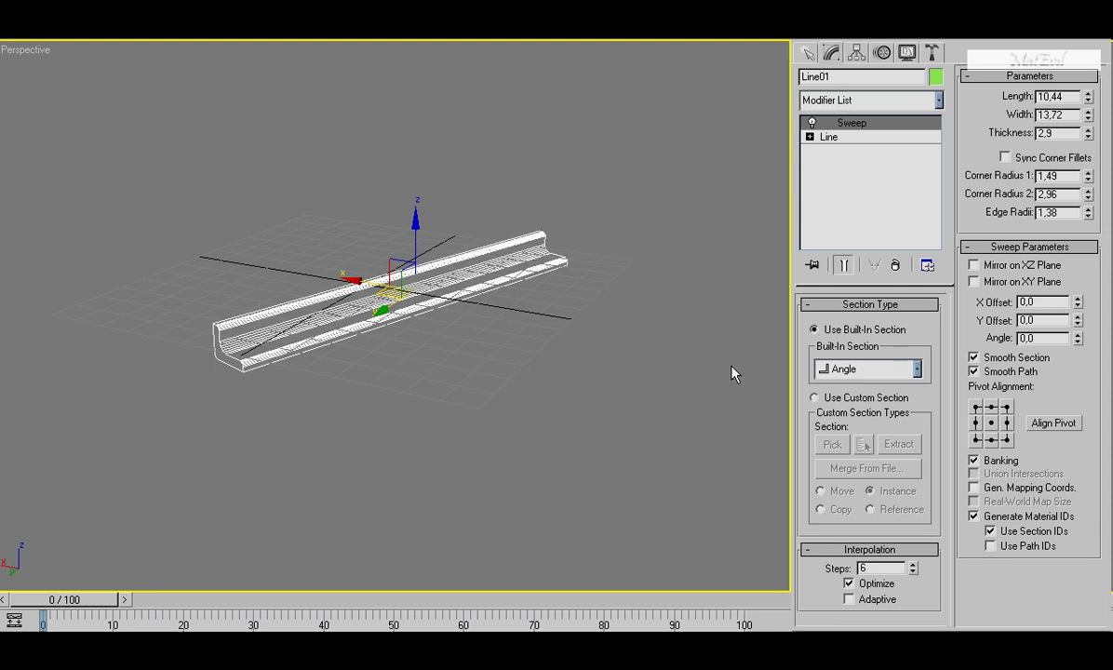
Switch to the Top view and bring up the spline shapes for creation.
{"action": "left_click", "coordinate": [592, 375]}
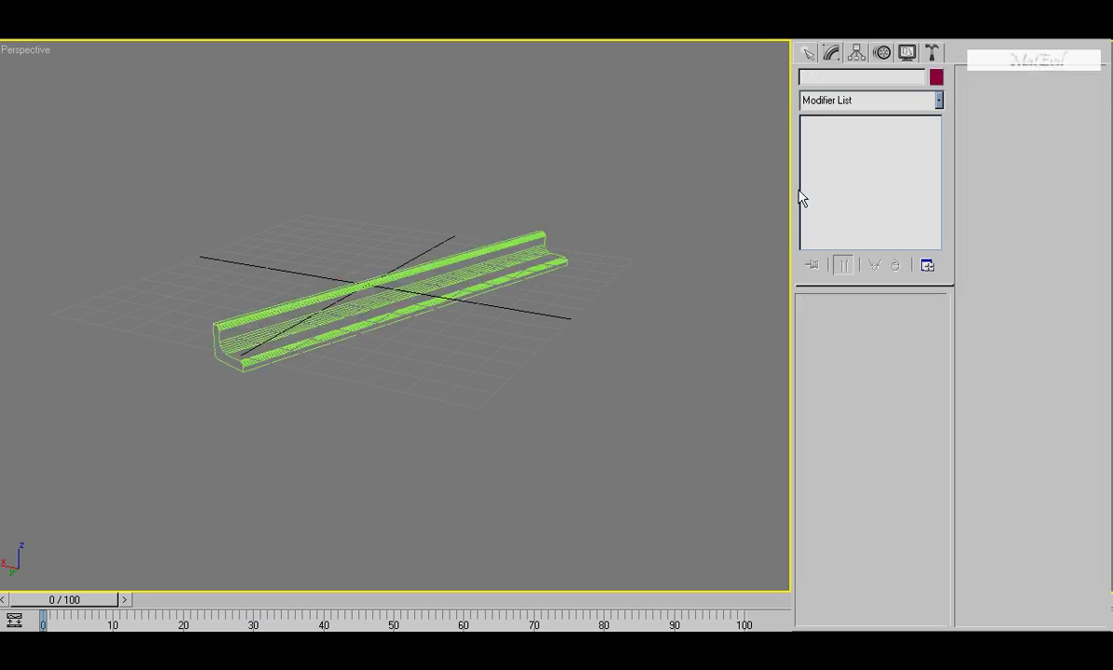
{"action": "left_click", "coordinate": [807, 53]}
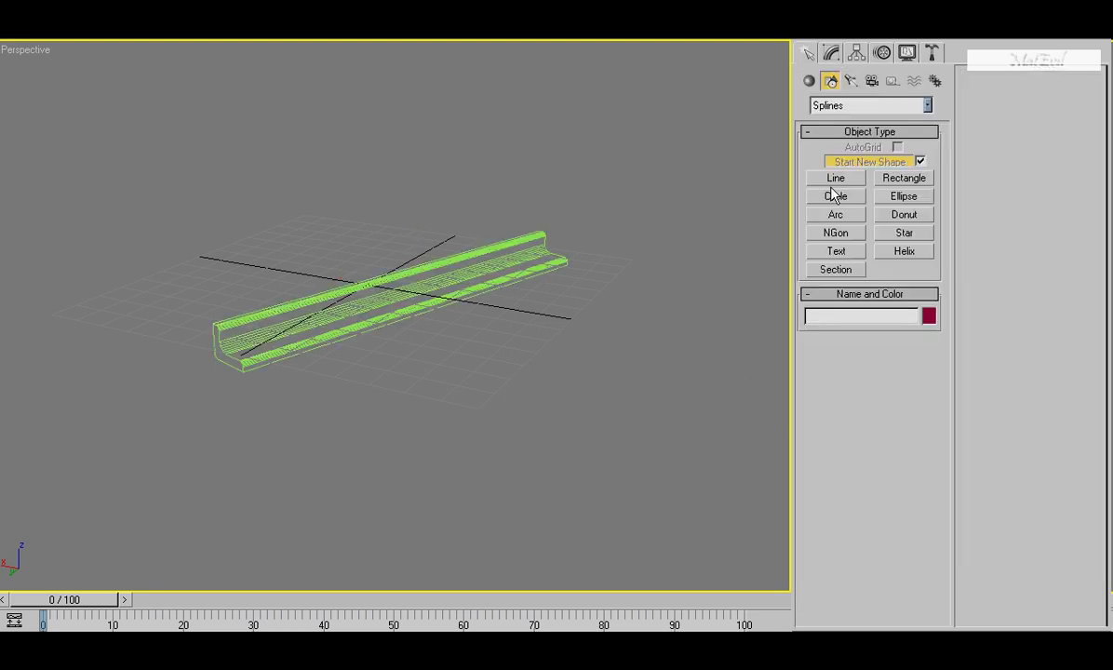
{"action": "key", "text": "t"}
{"action": "scroll", "coordinate": [780, 237], "scroll_direction": "up", "scroll_amount": 1}
{"action": "scroll", "coordinate": [704, 300], "scroll_direction": "up", "scroll_amount": 2}
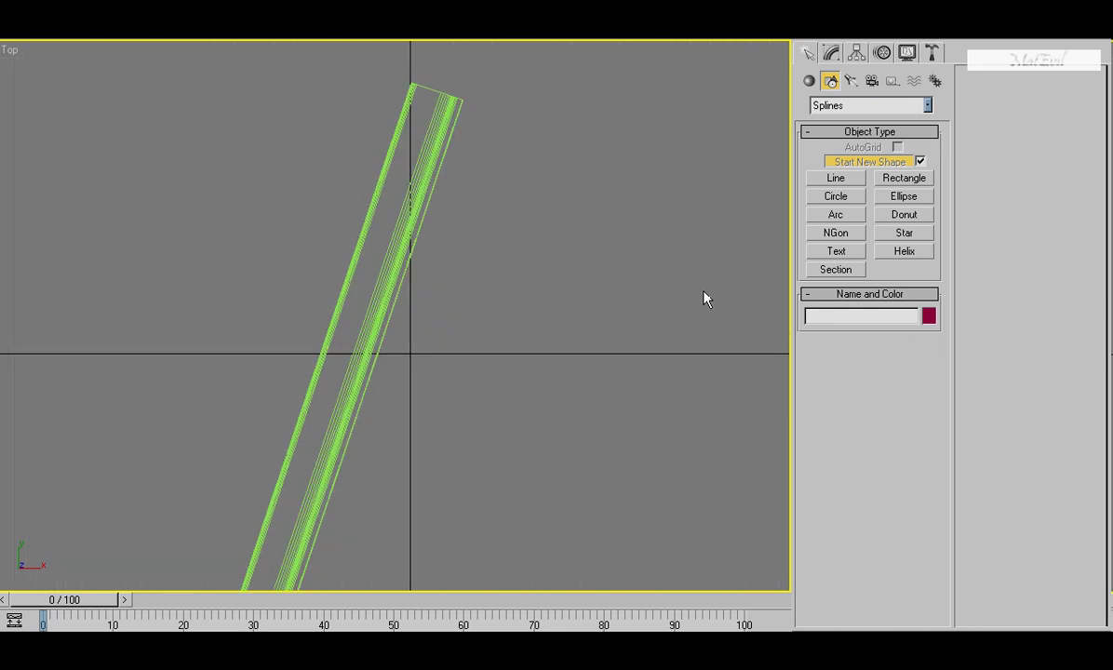
{"action": "scroll", "coordinate": [746, 209], "scroll_direction": "up", "scroll_amount": 2}
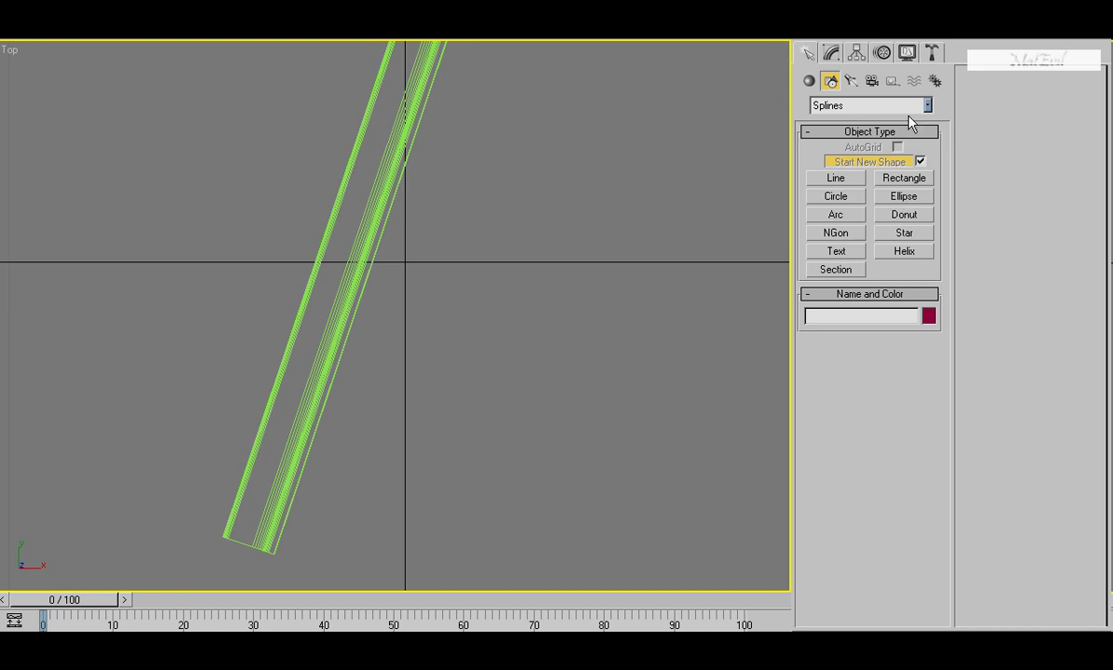
Draw a six-point star beside the rail with Radius 1 2.996 and Radius 2 1.629.
{"action": "left_click", "coordinate": [903, 232]}
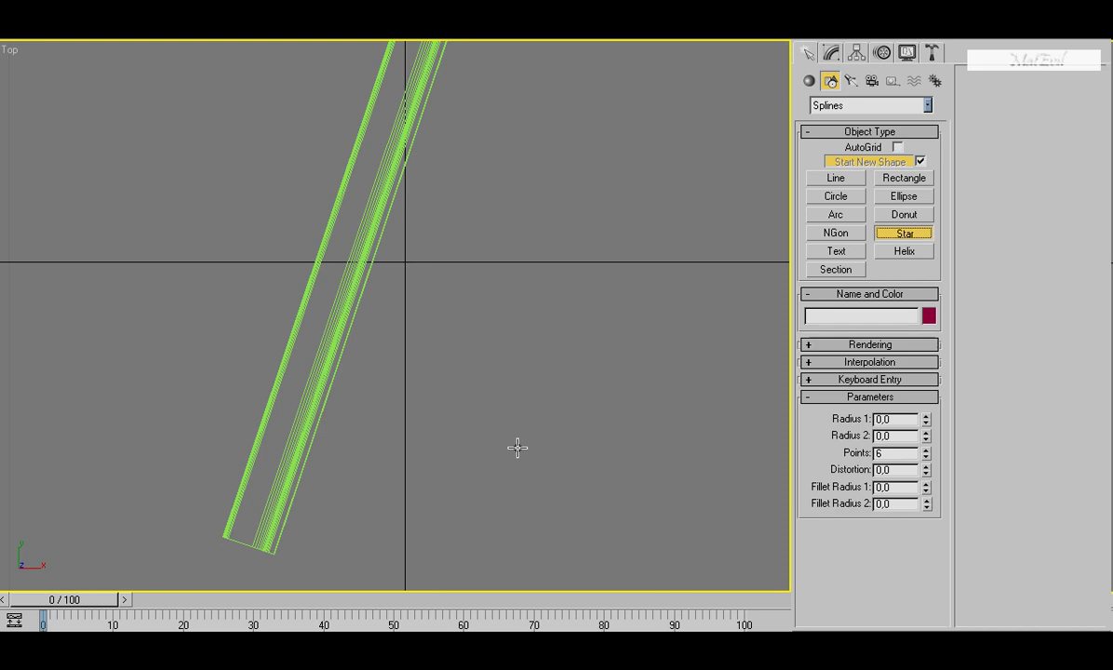
{"action": "mouse_move", "coordinate": [517, 448]}
{"action": "left_mouse_down"}
{"action": "mouse_move", "coordinate": [513, 414]}
{"action": "mouse_move", "coordinate": [517, 443]}
{"action": "left_mouse_up"}
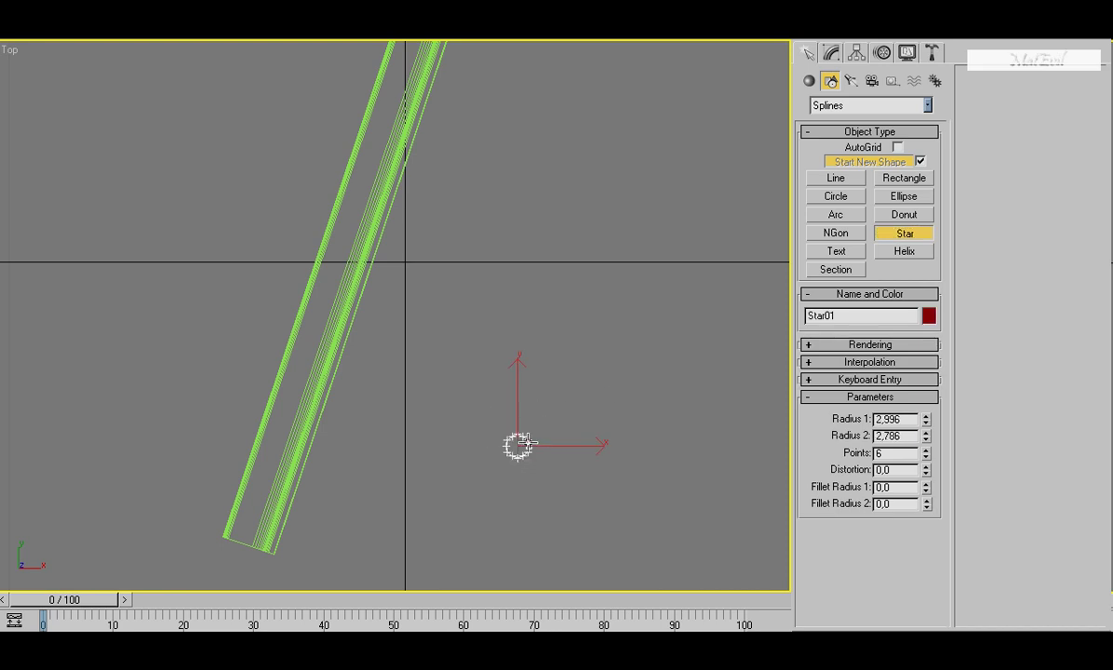
{"action": "key", "text": "bracketleft"}
{"action": "key", "text": "i"}
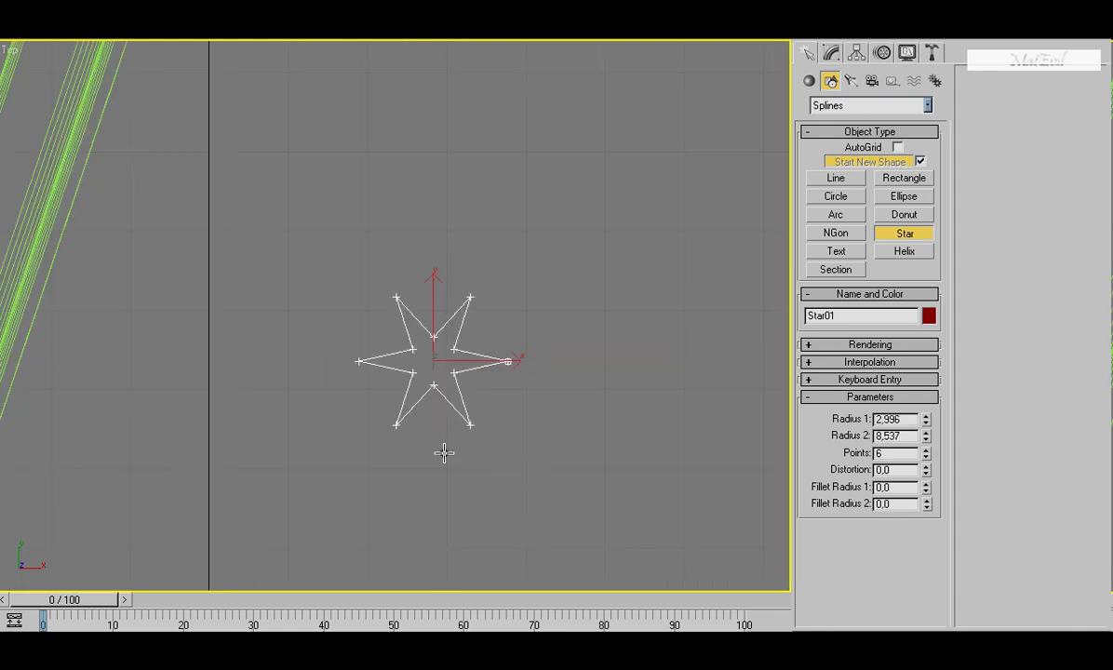
{"action": "key", "text": "i"}
{"action": "scroll", "coordinate": [394, 318], "scroll_direction": "up", "scroll_amount": 1}
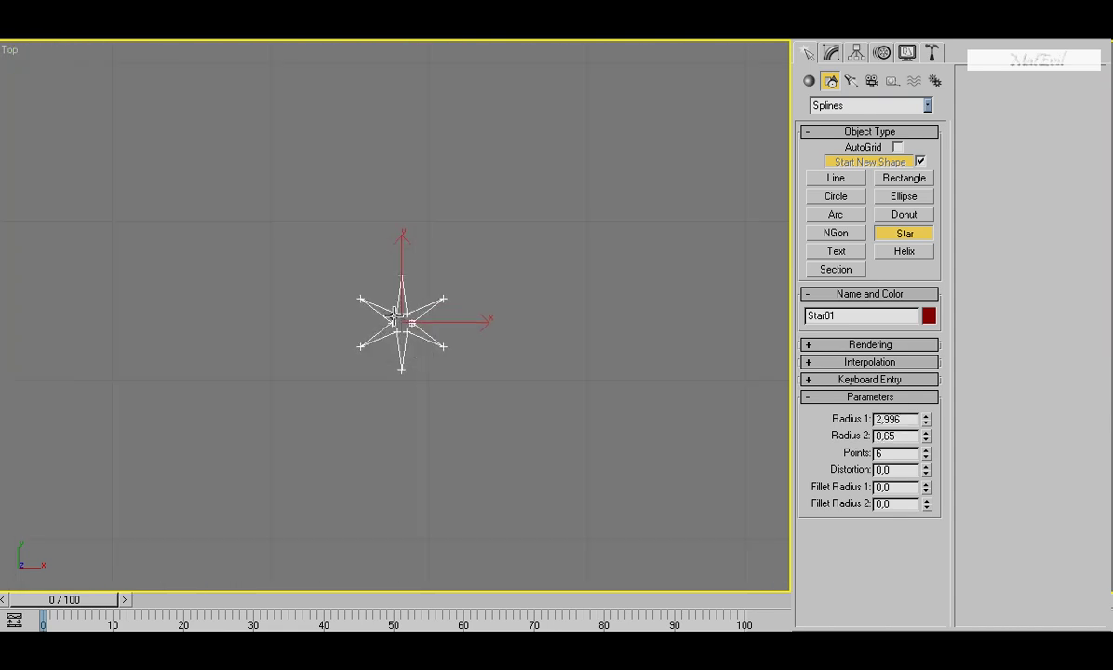
{"action": "scroll", "coordinate": [394, 318], "scroll_direction": "up", "scroll_amount": 1}
{"action": "scroll", "coordinate": [394, 317], "scroll_direction": "up", "scroll_amount": 1}
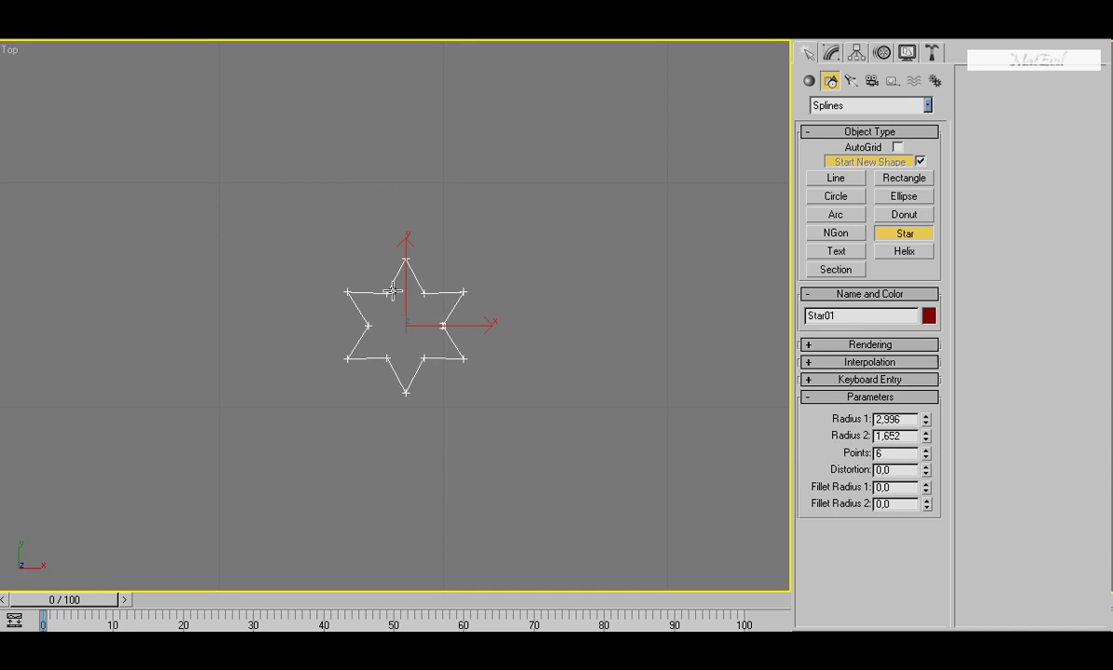
{"action": "left_click", "coordinate": [416, 302]}
{"action": "scroll", "coordinate": [545, 286], "scroll_direction": "down", "scroll_amount": 1}
{"action": "scroll", "coordinate": [544, 283], "scroll_direction": "down", "scroll_amount": 1}
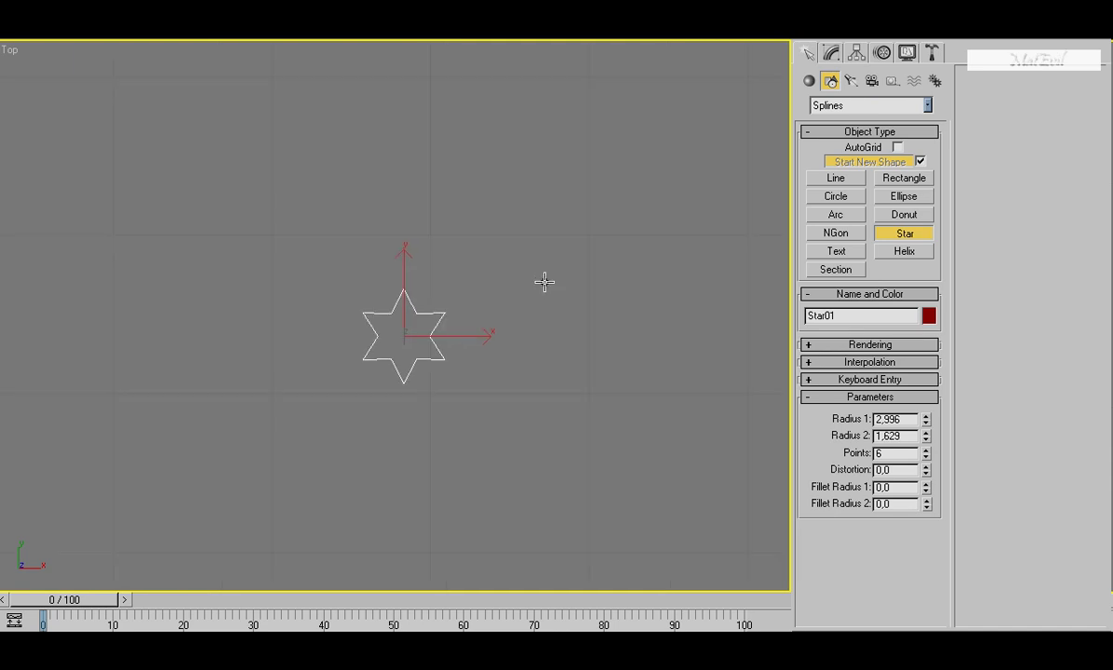
{"action": "scroll", "coordinate": [487, 286], "scroll_direction": "down", "scroll_amount": 2}
{"action": "mouse_move", "coordinate": [455, 284]}
{"action": "middle_mouse_down"}
{"action": "mouse_move", "coordinate": [505, 276]}
{"action": "mouse_move", "coordinate": [399, 275]}
{"action": "middle_mouse_up"}
In Perspective view, move the star forward in front of the rail.
{"action": "key", "text": "p"}
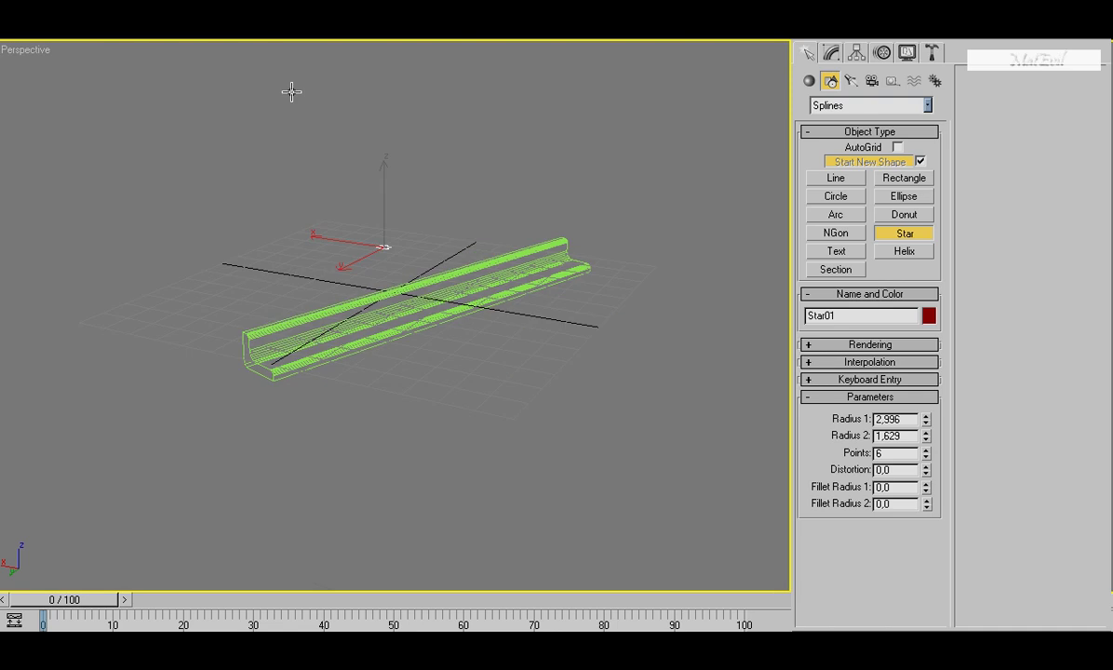
{"action": "key", "text": "q"}
{"action": "key", "text": "w"}
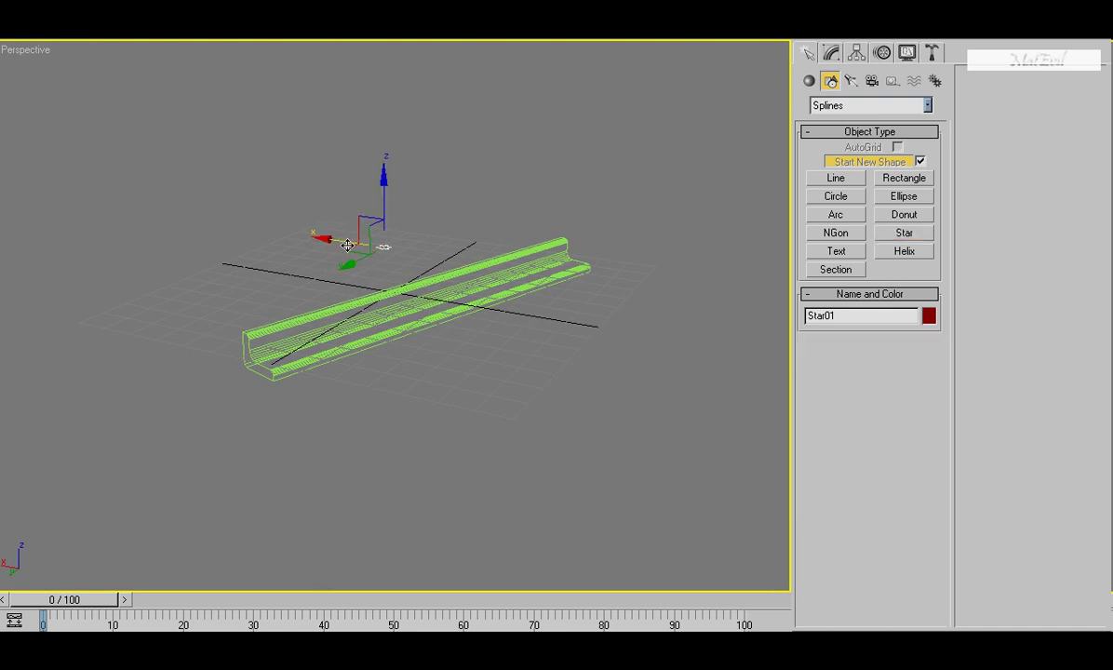
{"action": "left_click_drag", "start_coordinate": [347, 245], "coordinate": [331, 410]}
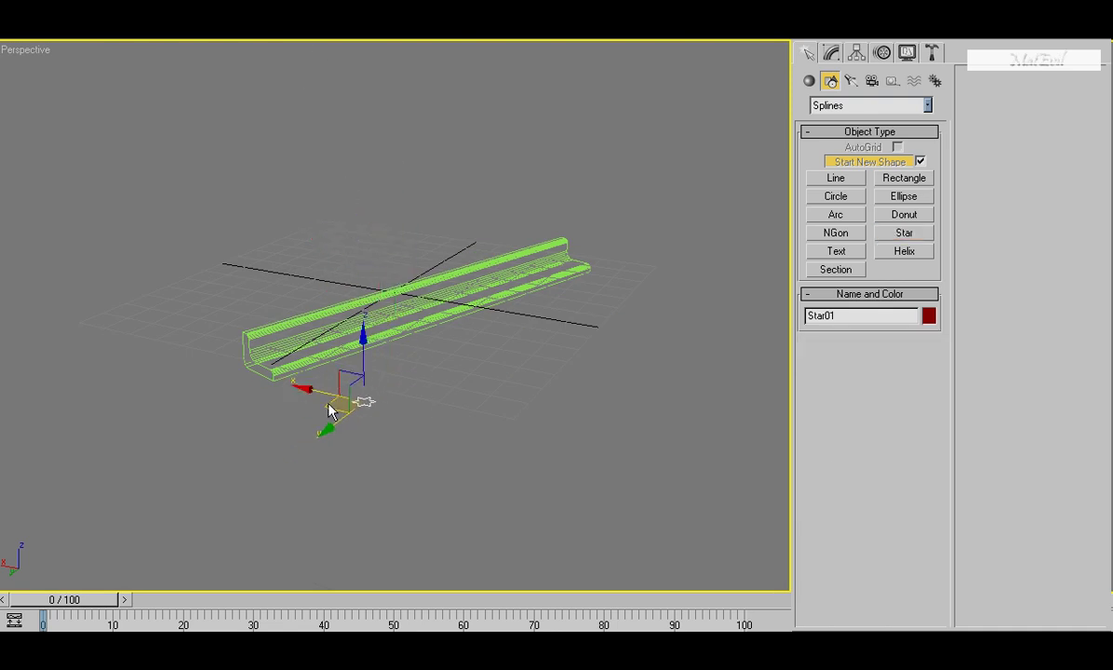
Set Line01's Sweep to Use Custom Section with Star01 as the cross-section.
{"action": "left_click", "coordinate": [423, 294]}
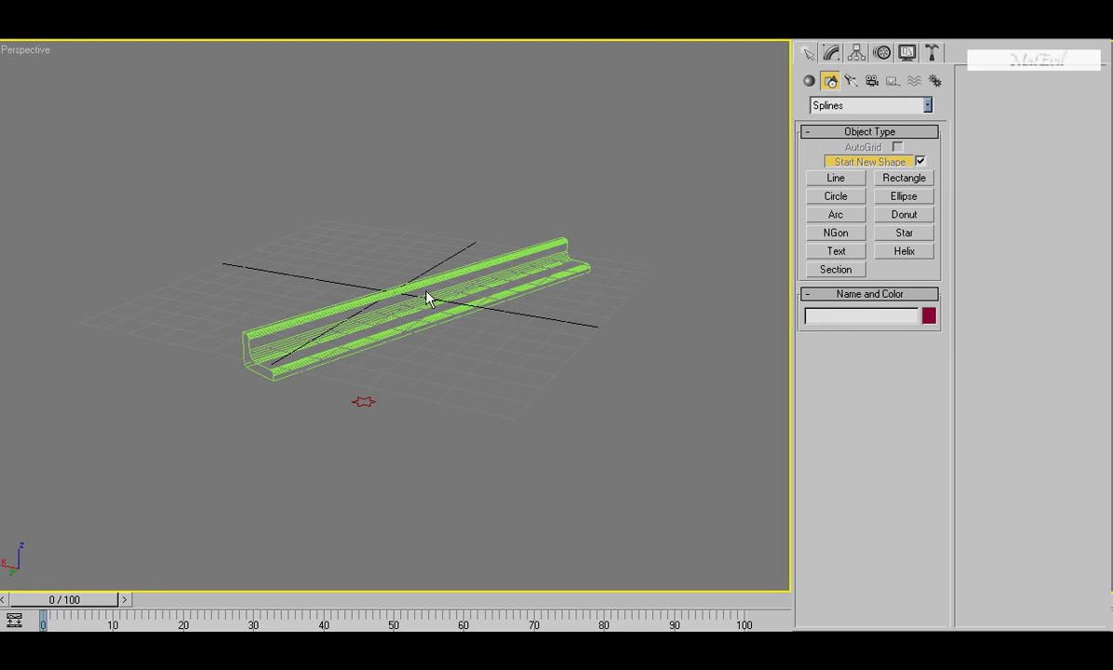
{"action": "left_click", "coordinate": [833, 53]}
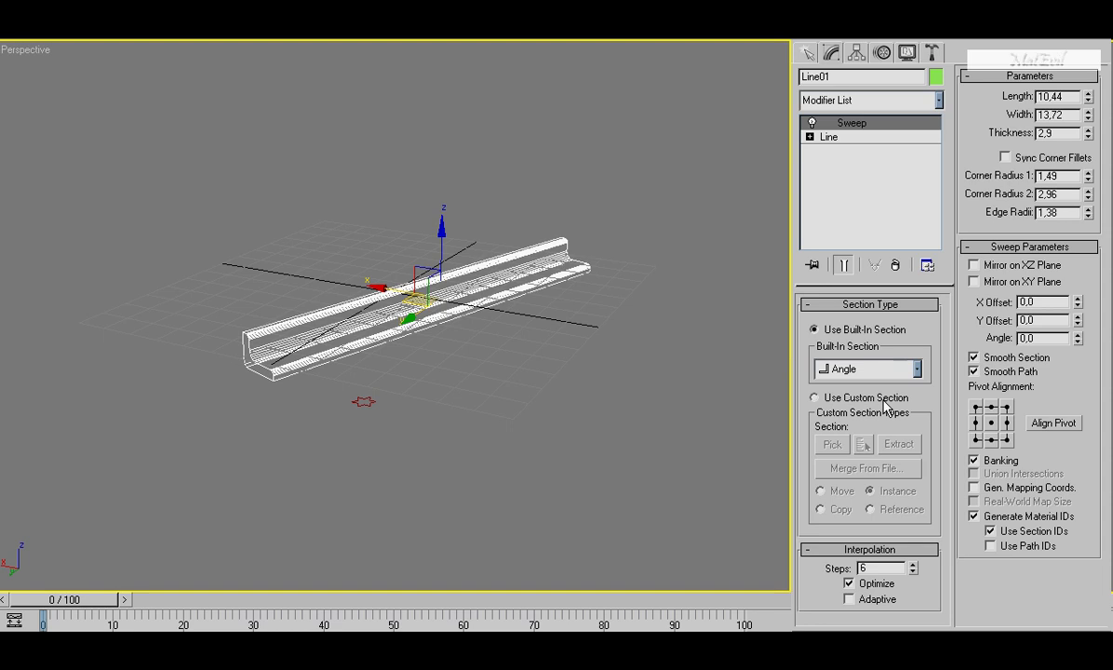
{"action": "left_click", "coordinate": [814, 397]}
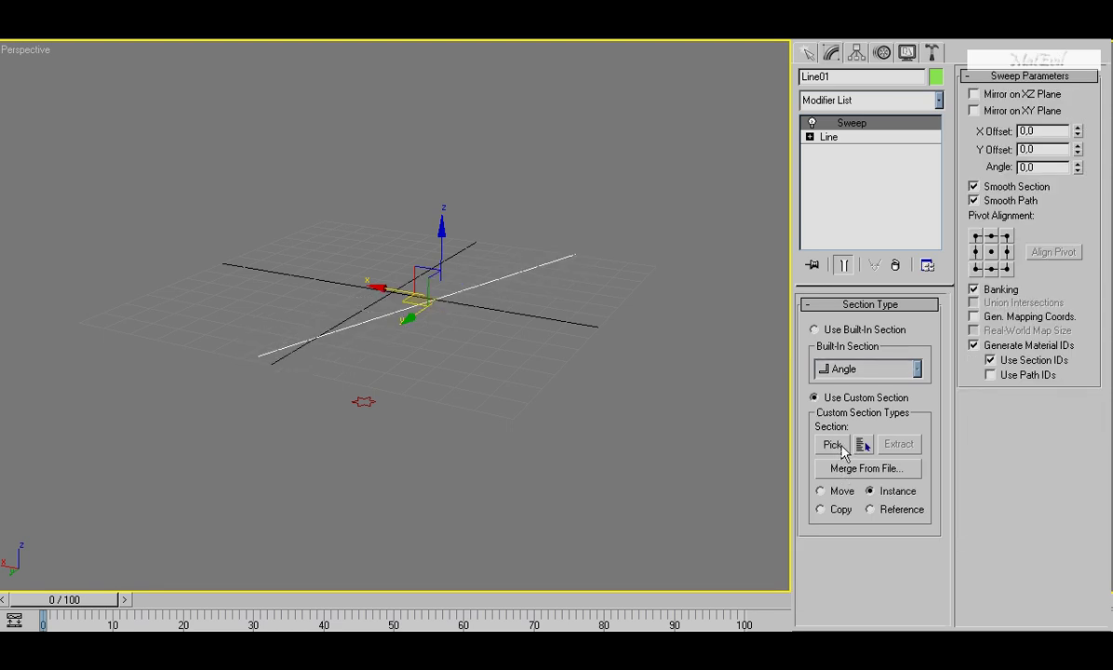
{"action": "left_click", "coordinate": [834, 446]}
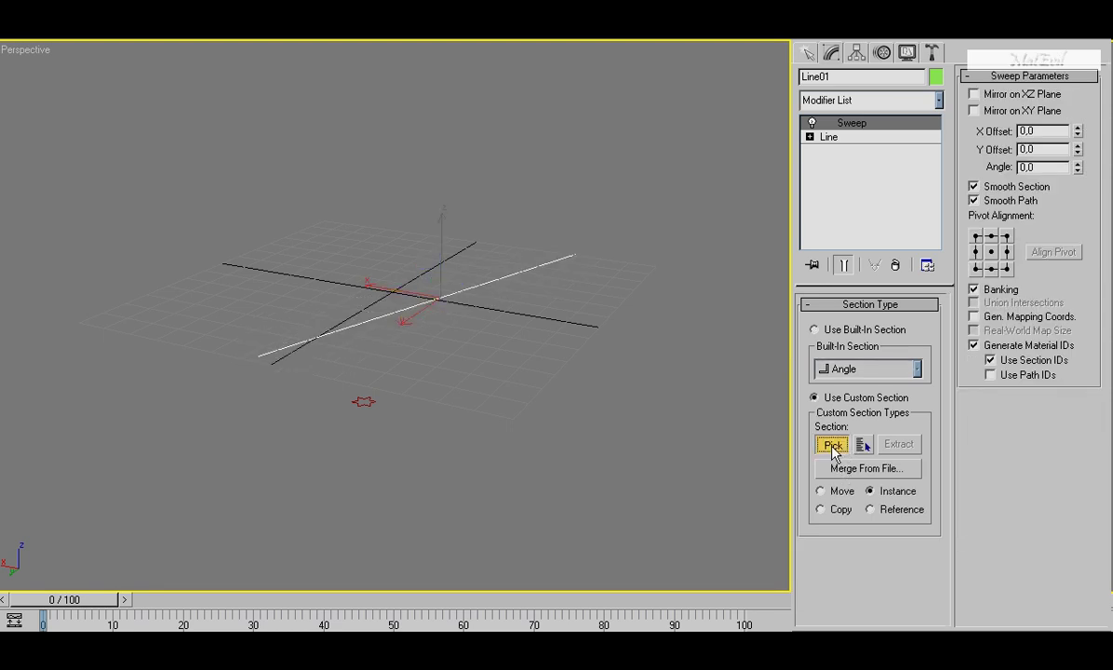
{"action": "left_click", "coordinate": [370, 405]}
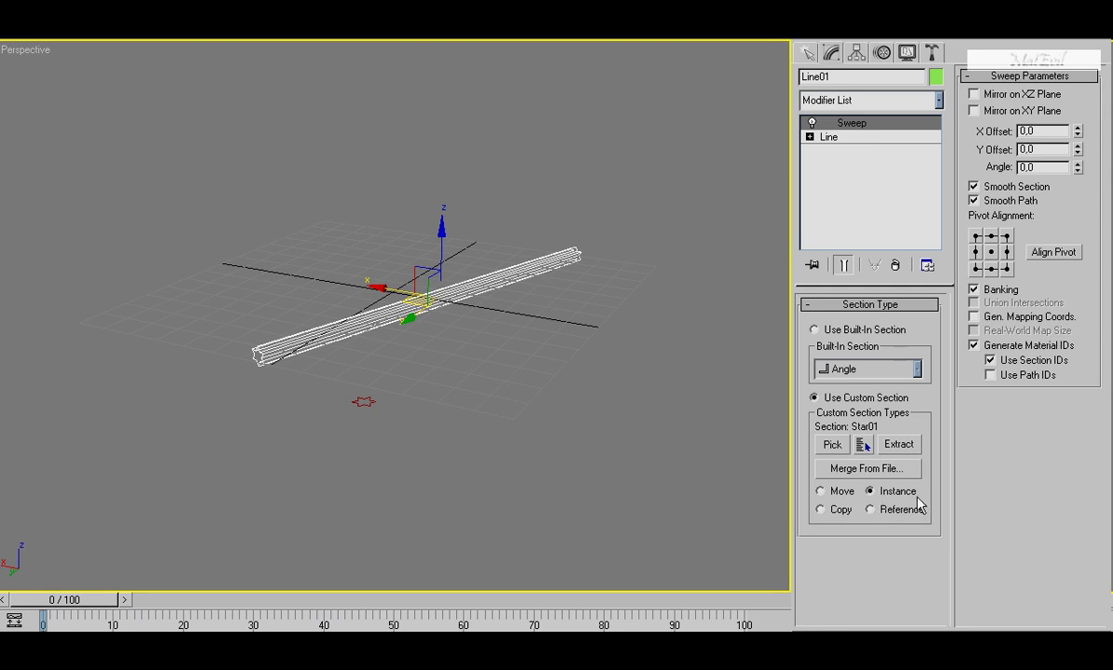
{"action": "left_click", "coordinate": [359, 400]}
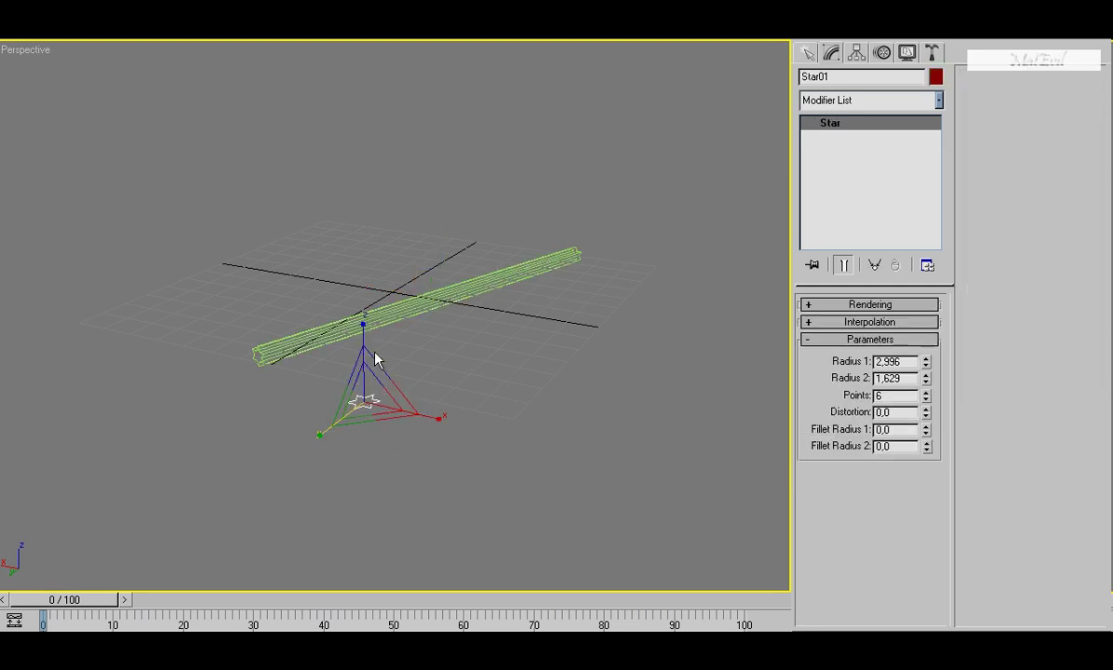
Raise Star01's Radius 1 through 4.194 to 5.123 to thicken the star-profiled rail.
{"action": "left_click", "coordinate": [365, 386]}
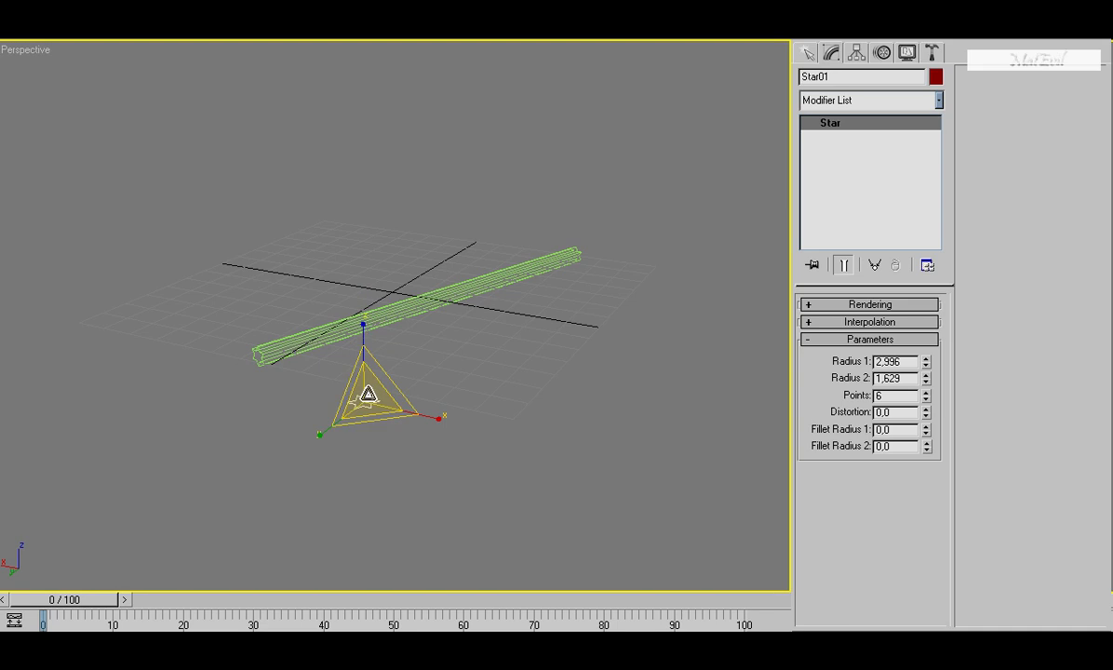
{"action": "left_click", "coordinate": [514, 377]}
{"action": "right_click", "coordinate": [514, 377]}
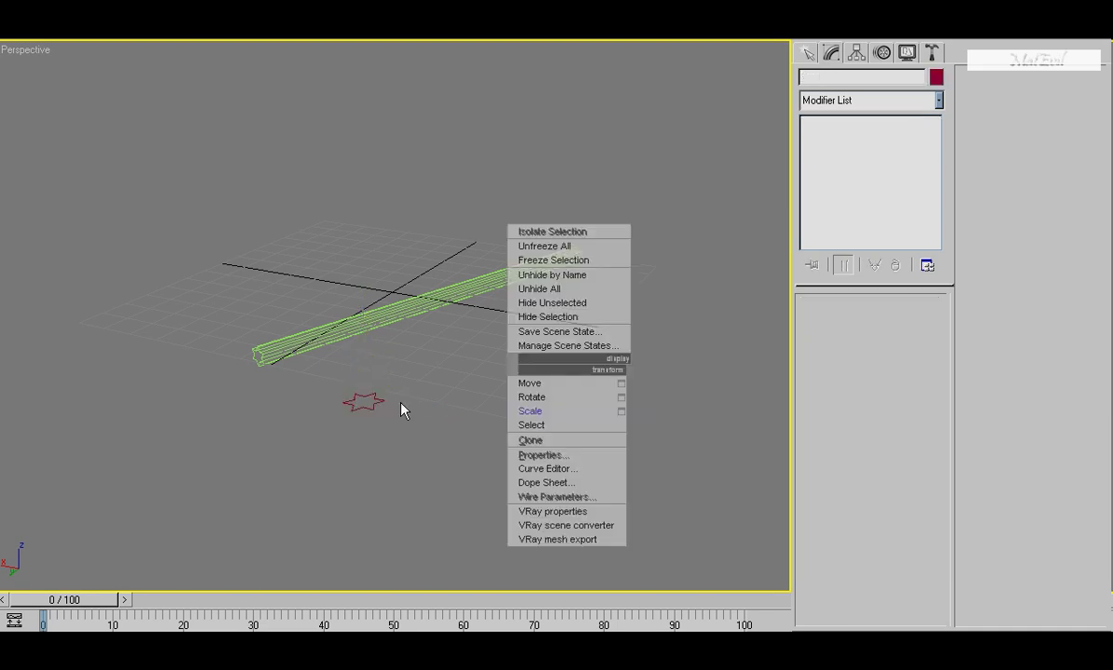
{"action": "left_click", "coordinate": [373, 393]}
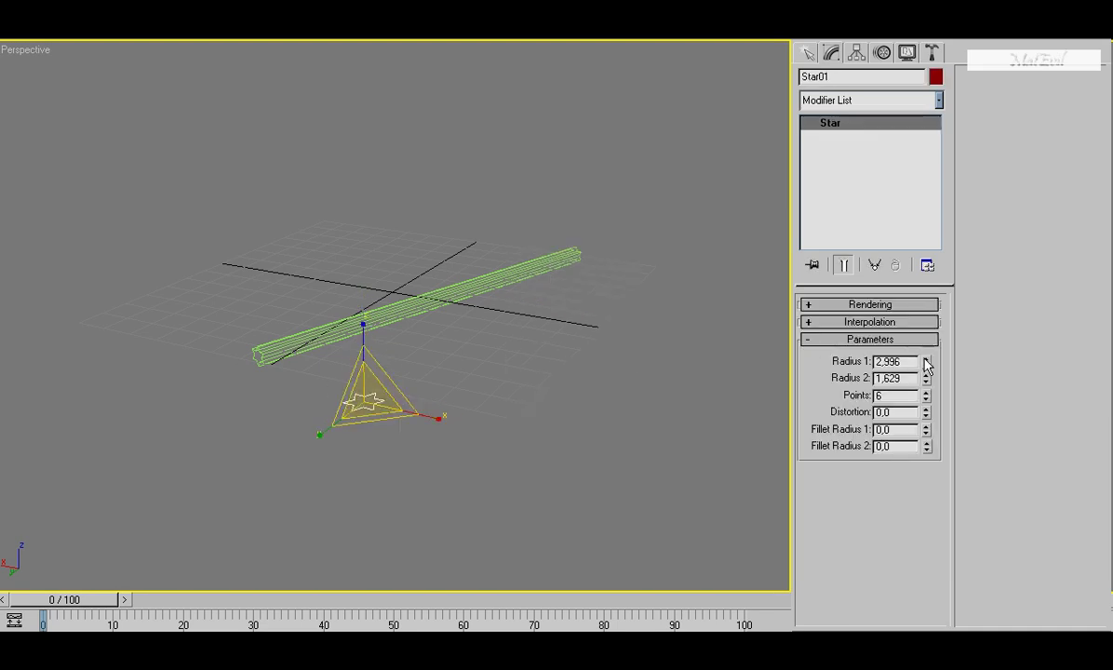
{"action": "left_click_drag", "start_coordinate": [926, 363], "coordinate": [911, 322]}
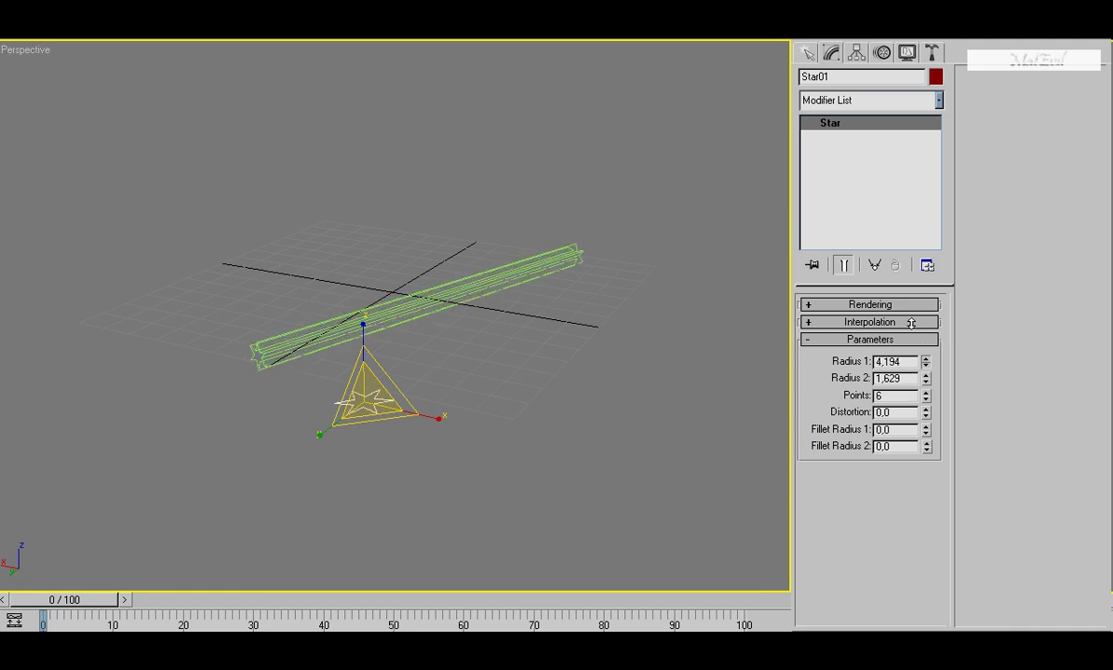
{"action": "mouse_move", "coordinate": [911, 322]}
{"action": "left_mouse_down"}
{"action": "mouse_move", "coordinate": [924, 409]}
{"action": "mouse_move", "coordinate": [901, 421]}
{"action": "mouse_move", "coordinate": [866, 351]}
{"action": "mouse_move", "coordinate": [875, 249]}
{"action": "mouse_move", "coordinate": [879, 294]}
{"action": "mouse_move", "coordinate": [890, 218]}
{"action": "mouse_move", "coordinate": [880, 361]}
{"action": "mouse_move", "coordinate": [866, 353]}
{"action": "left_mouse_up"}
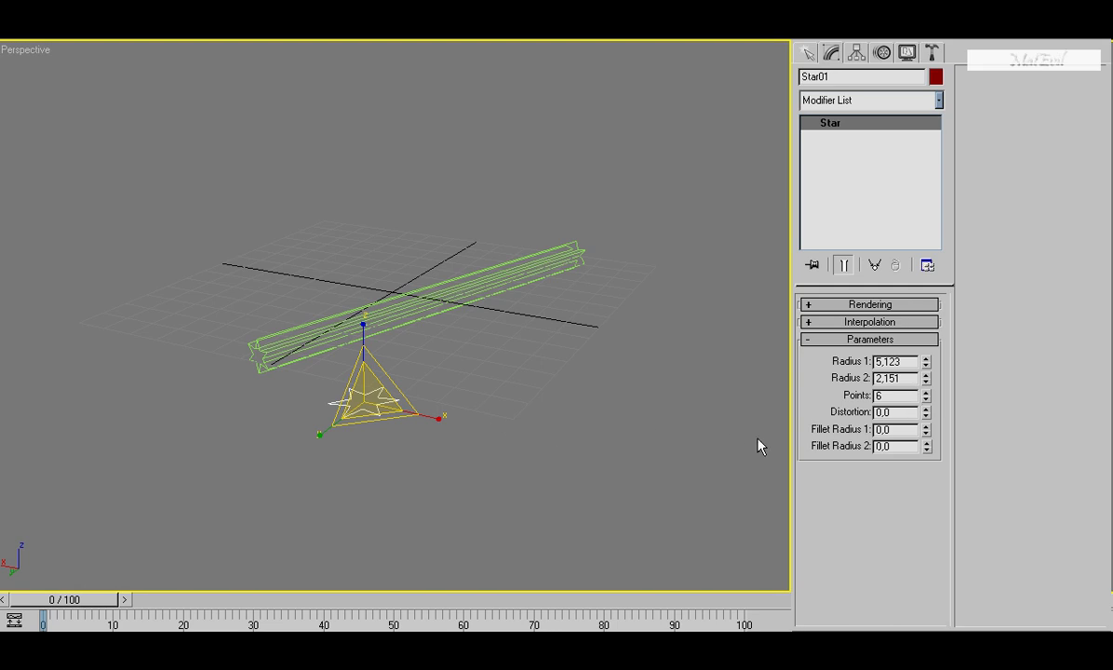
{"action": "left_click", "coordinate": [416, 382]}
{"action": "left_click", "coordinate": [363, 404]}
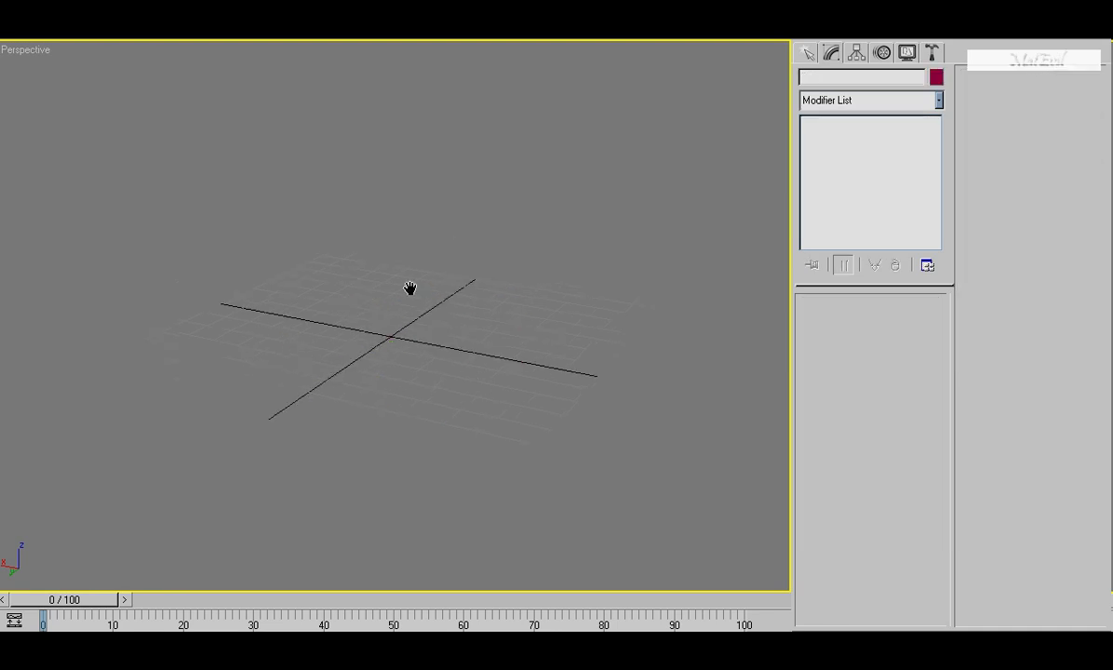
Drag out a flat Box about 82.92 × 111.383 × 7.076 on the grid.
{"action": "scroll", "coordinate": [408, 372], "scroll_direction": "up", "scroll_amount": 5}
{"action": "scroll", "coordinate": [410, 391], "scroll_direction": "down", "scroll_amount": 5}
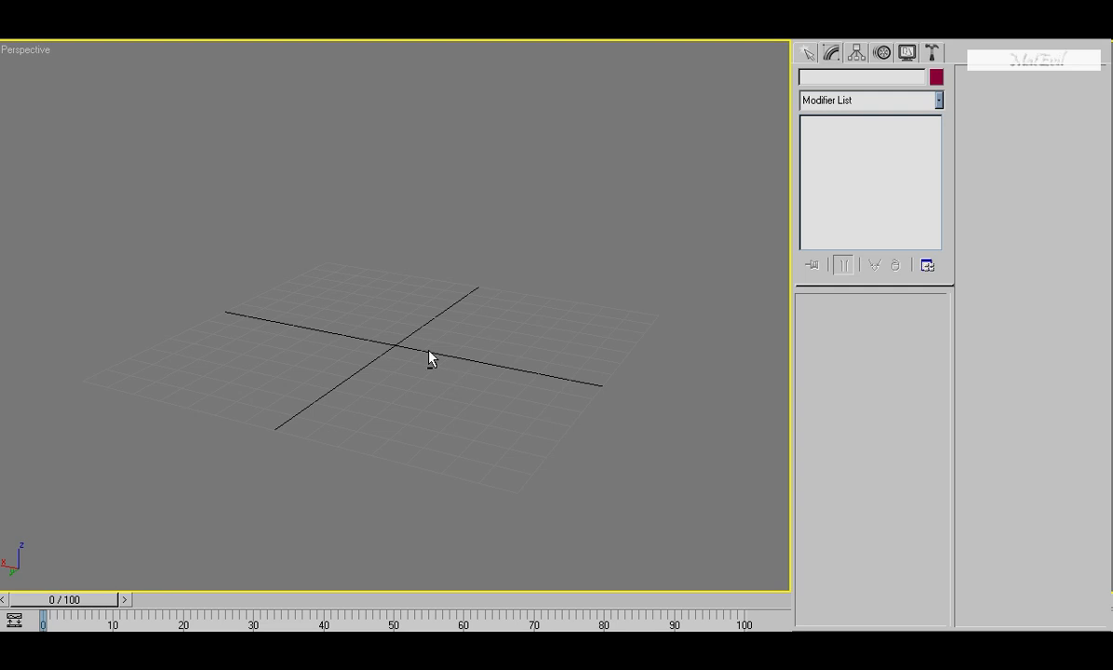
{"action": "mouse_move", "coordinate": [431, 357]}
{"action": "middle_mouse_down"}
{"action": "mouse_move", "coordinate": [394, 381]}
{"action": "mouse_move", "coordinate": [588, 267]}
{"action": "middle_mouse_up"}
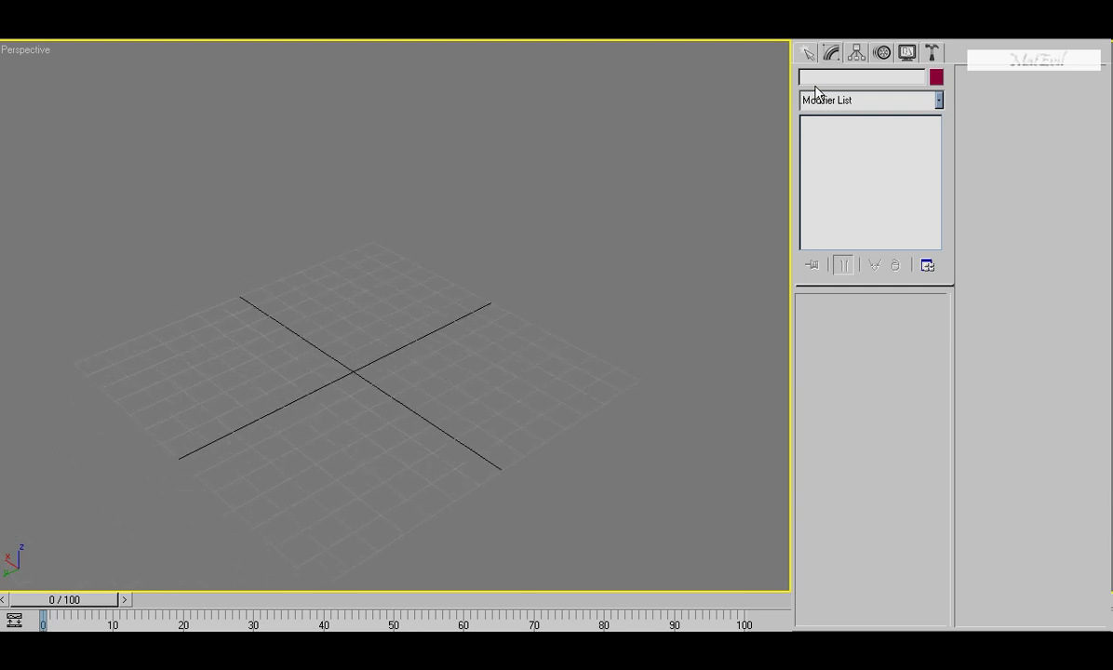
{"action": "left_click", "coordinate": [807, 53]}
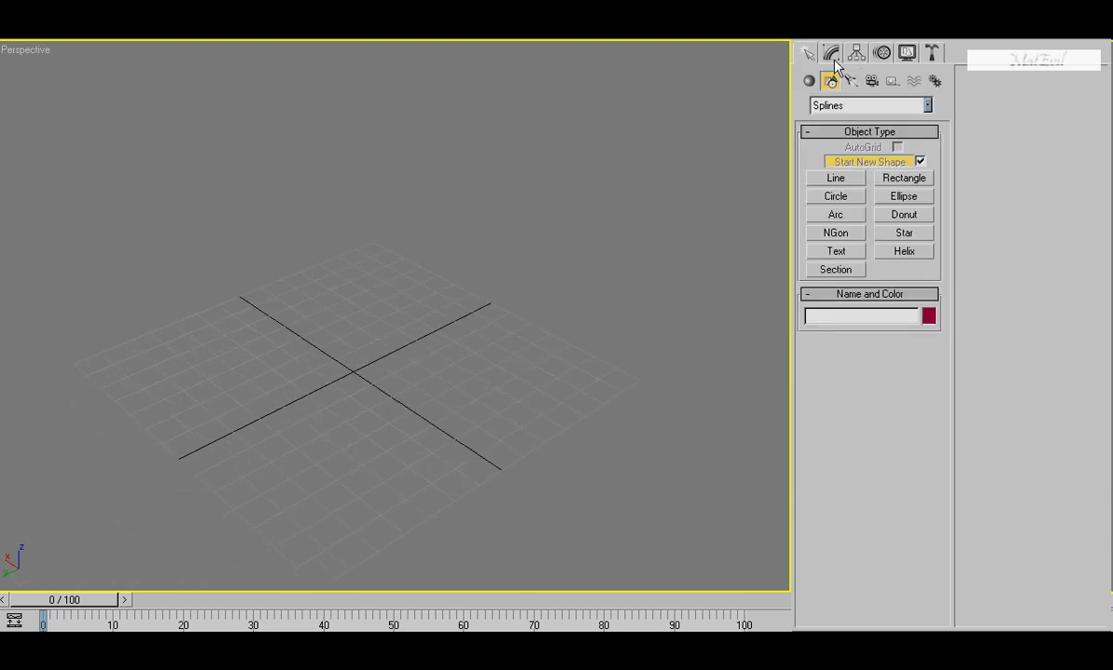
{"action": "left_click", "coordinate": [809, 81]}
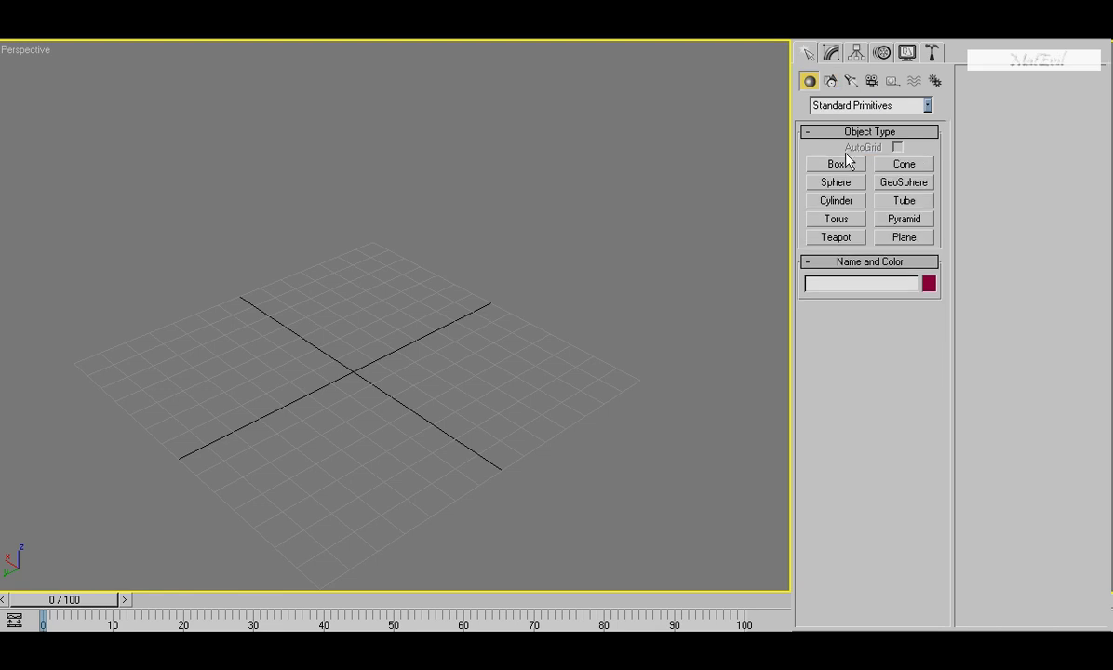
{"action": "left_click", "coordinate": [843, 172]}
{"action": "middle_click_drag", "start_coordinate": [408, 283], "coordinate": [442, 276]}
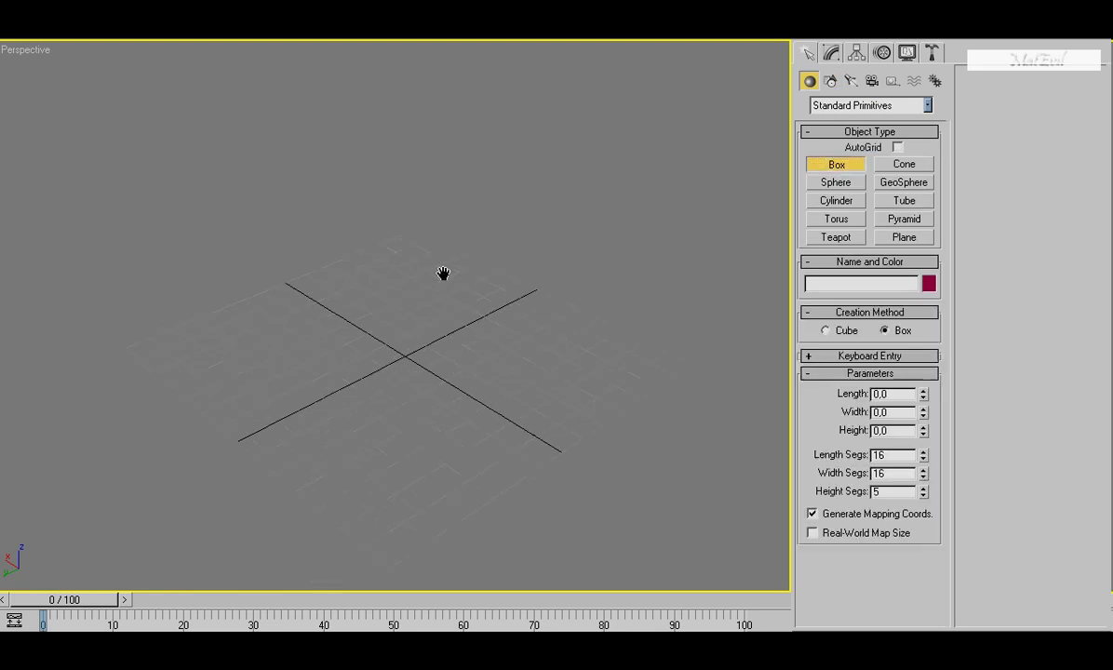
{"action": "left_click_drag", "start_coordinate": [248, 328], "coordinate": [240, 409]}
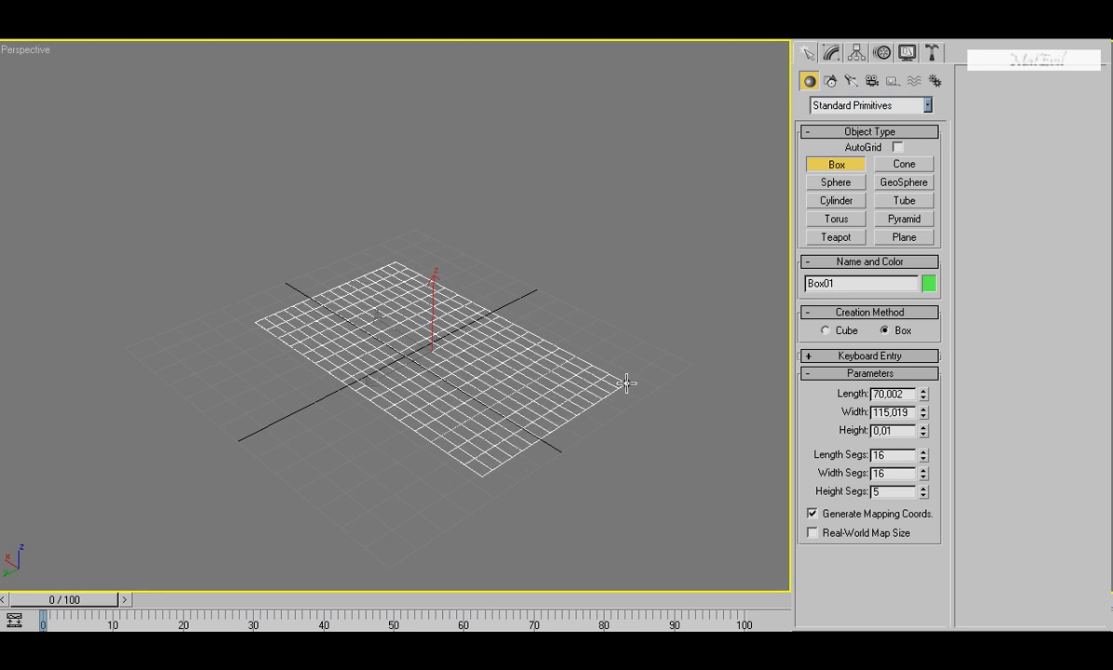
{"action": "left_click_drag", "start_coordinate": [630, 382], "coordinate": [637, 376]}
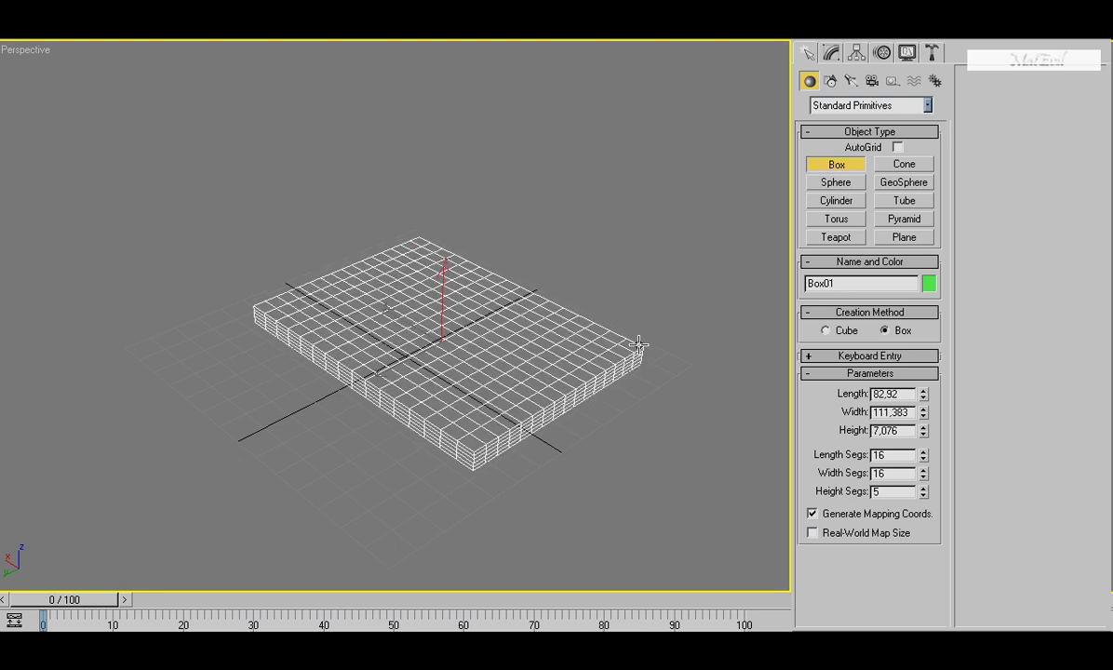
{"action": "middle_click_drag", "start_coordinate": [639, 344], "coordinate": [512, 372]}
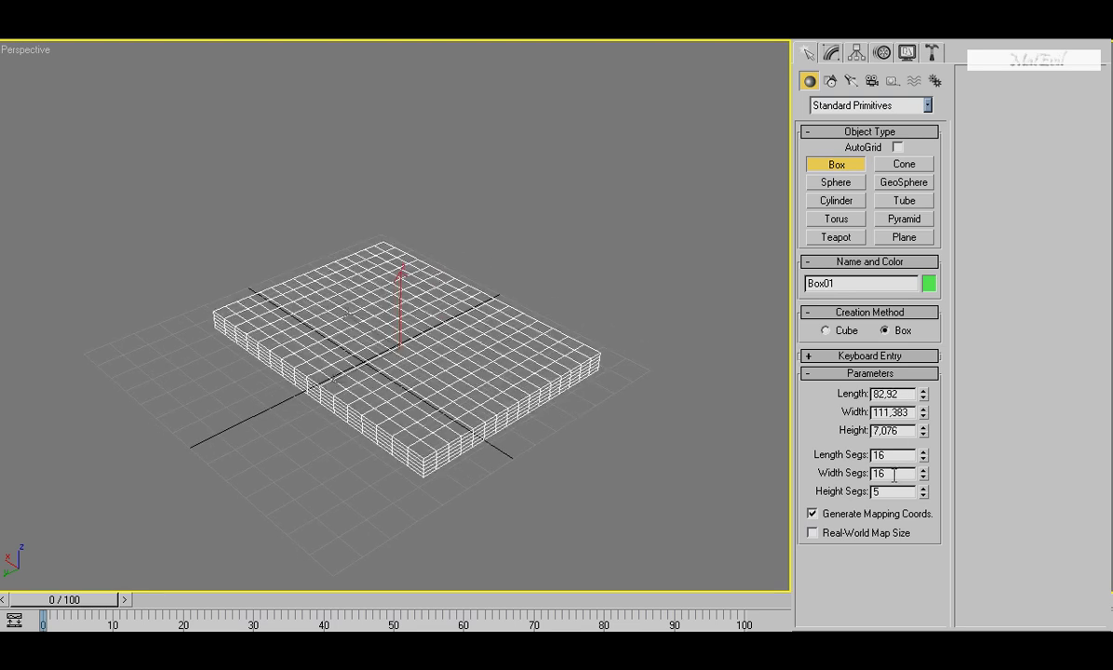
Set the box's Length, Width and Height segments to 1 each.
{"action": "key", "text": "Return"}
{"action": "type", "text": "1"}
{"action": "double_click", "coordinate": [899, 472]}
{"action": "type", "text": "1"}
{"action": "left_click", "coordinate": [902, 492]}
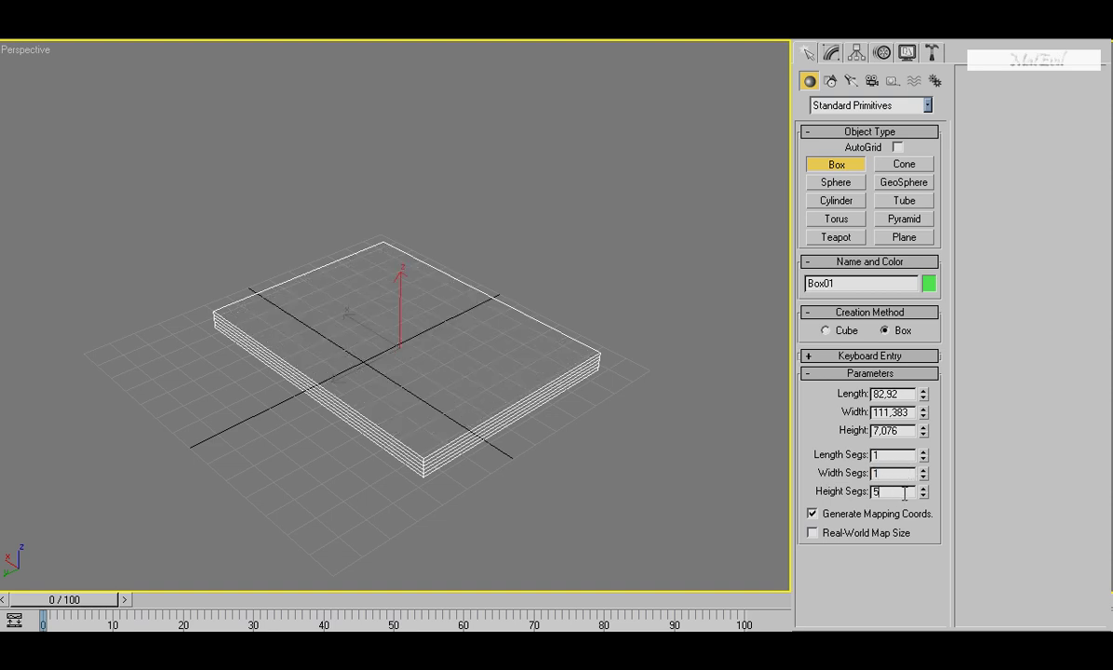
{"action": "type", "text": "1"}
{"action": "left_click", "coordinate": [700, 430]}
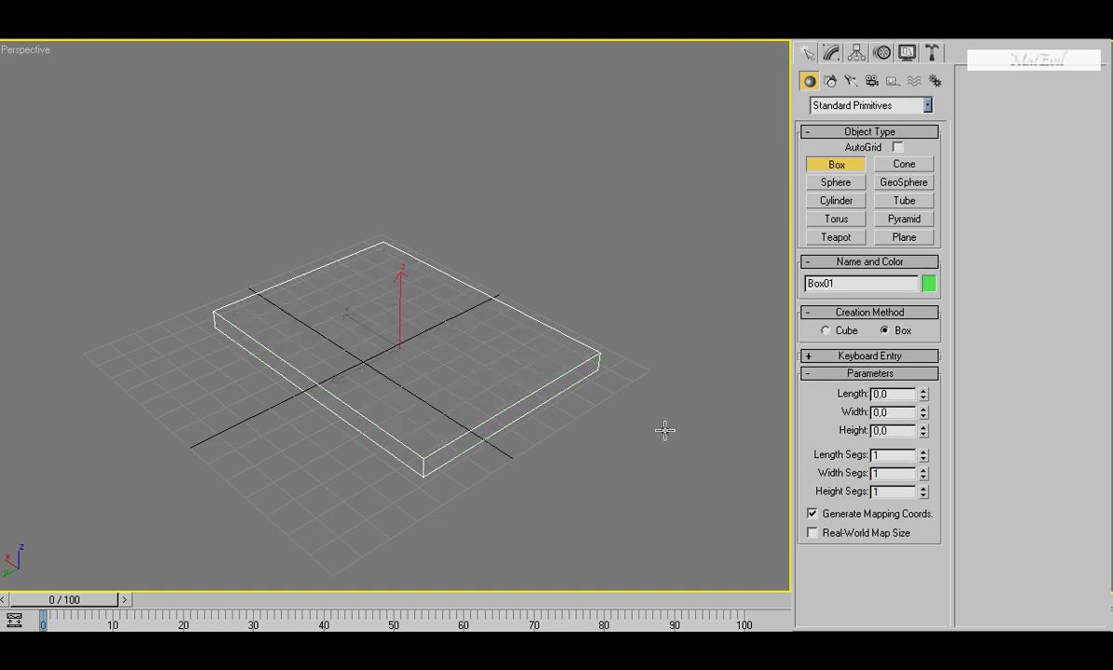
Change the slab box's Height to 3 for a thinner slab.
{"action": "middle_click_drag", "start_coordinate": [597, 386], "coordinate": [609, 350]}
{"action": "right_click", "coordinate": [611, 354]}
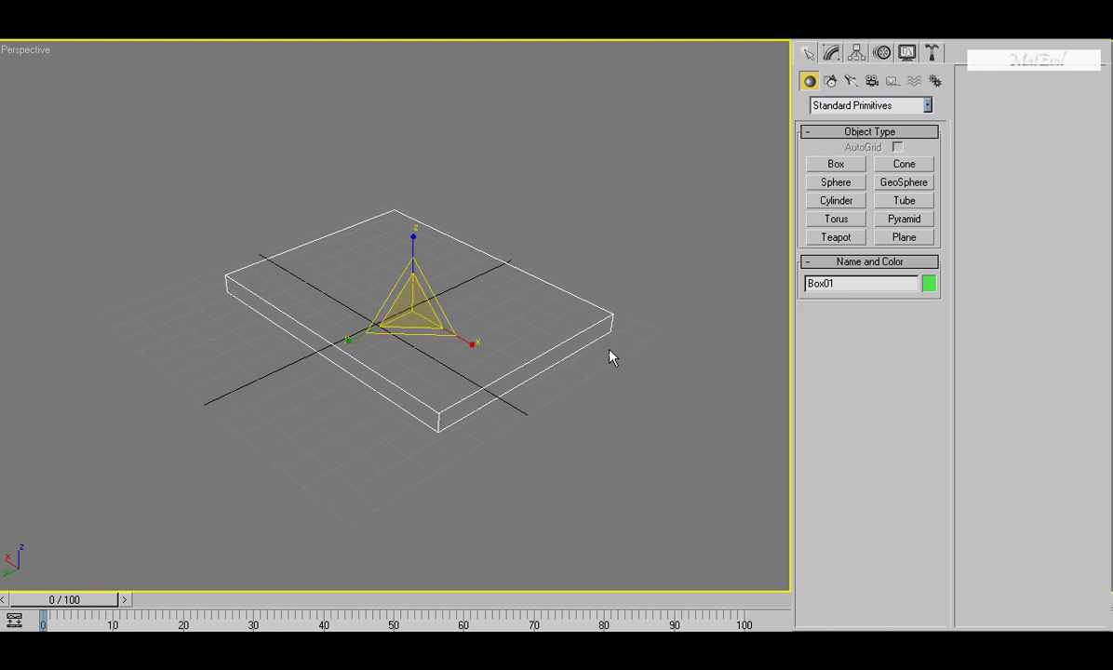
{"action": "left_click", "coordinate": [519, 331]}
{"action": "middle_click_drag", "start_coordinate": [505, 393], "coordinate": [514, 399]}
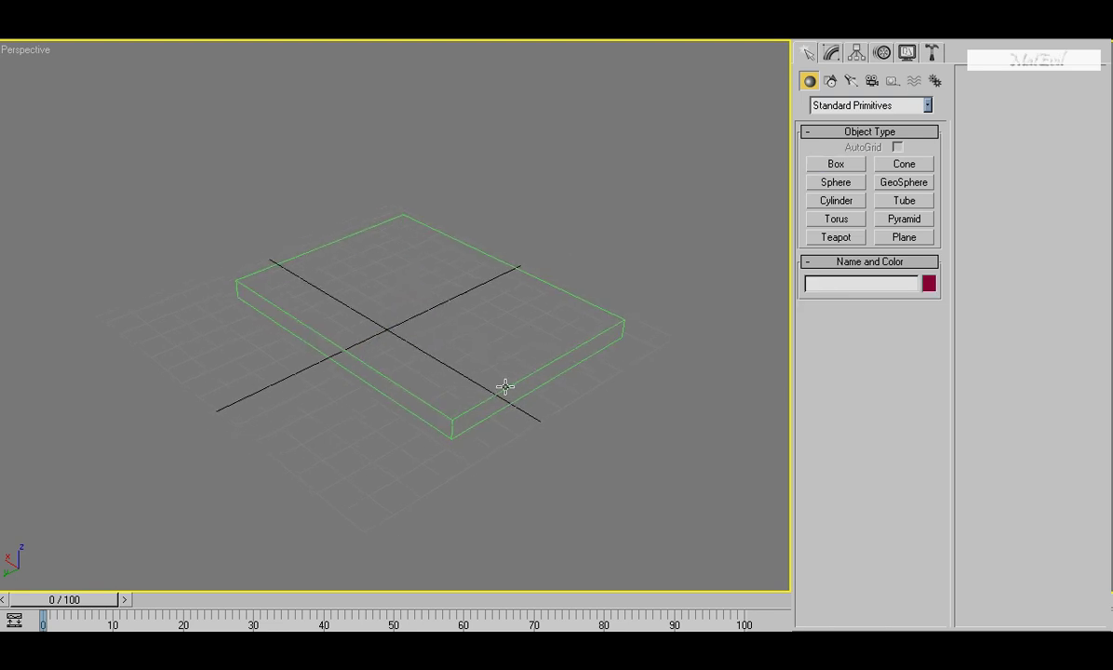
{"action": "left_click", "coordinate": [511, 387]}
{"action": "left_click", "coordinate": [832, 53]}
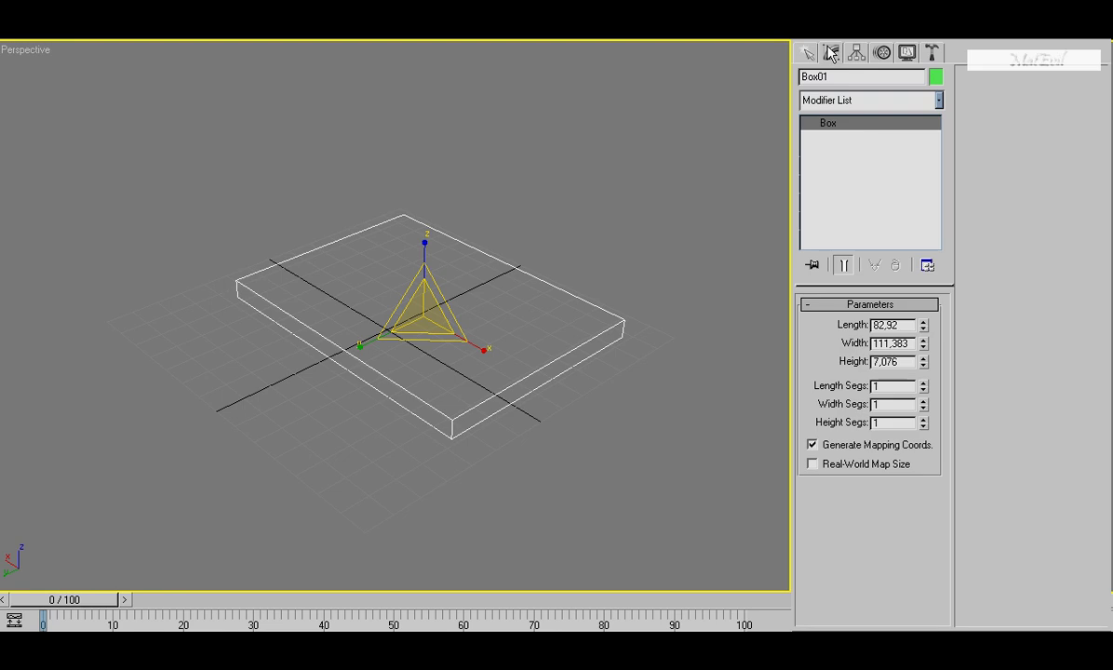
{"action": "double_click", "coordinate": [905, 362]}
{"action": "type", "text": "5"}
{"action": "key", "text": "Return"}
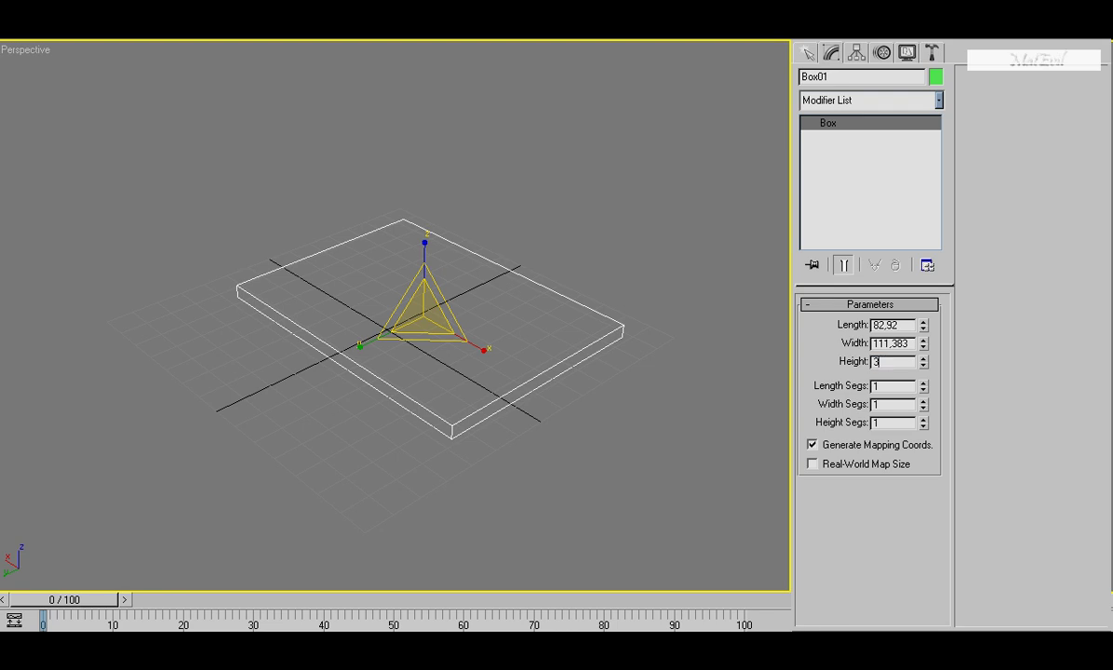
{"action": "key", "text": "Return"}
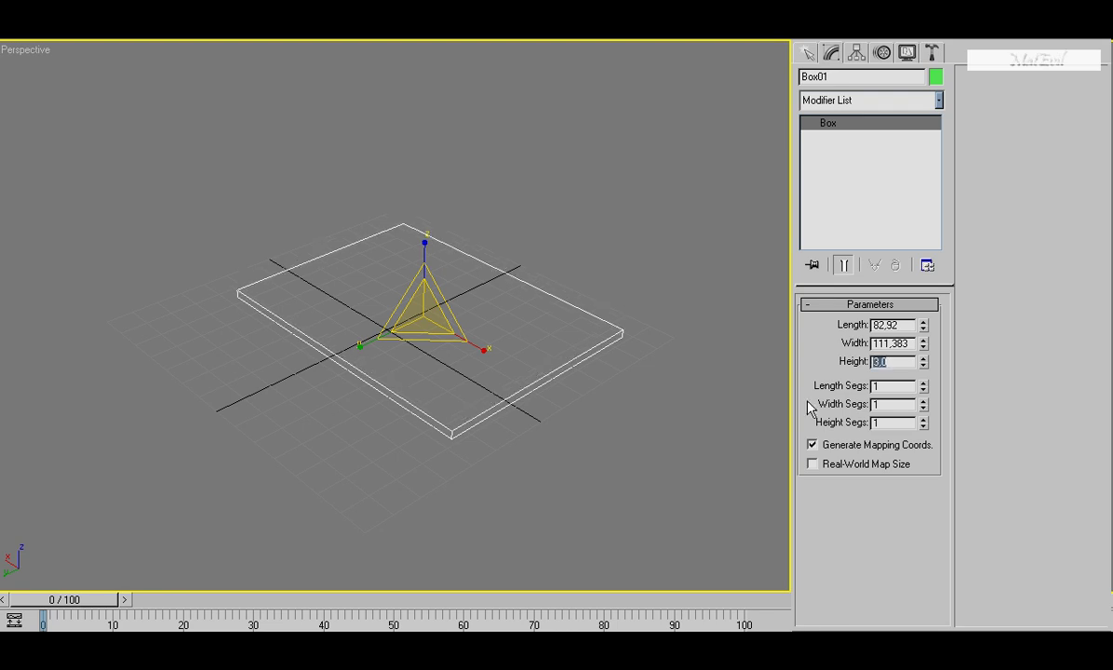
Deselect the slab and bring up the Splines object types in the Create panel.
{"action": "left_click", "coordinate": [659, 419]}
{"action": "mouse_move", "coordinate": [521, 400]}
{"action": "middle_mouse_down"}
{"action": "mouse_move", "coordinate": [494, 393]}
{"action": "mouse_move", "coordinate": [505, 375]}
{"action": "mouse_move", "coordinate": [464, 318]}
{"action": "mouse_move", "coordinate": [437, 330]}
{"action": "mouse_move", "coordinate": [452, 353]}
{"action": "mouse_move", "coordinate": [529, 346]}
{"action": "middle_mouse_up"}
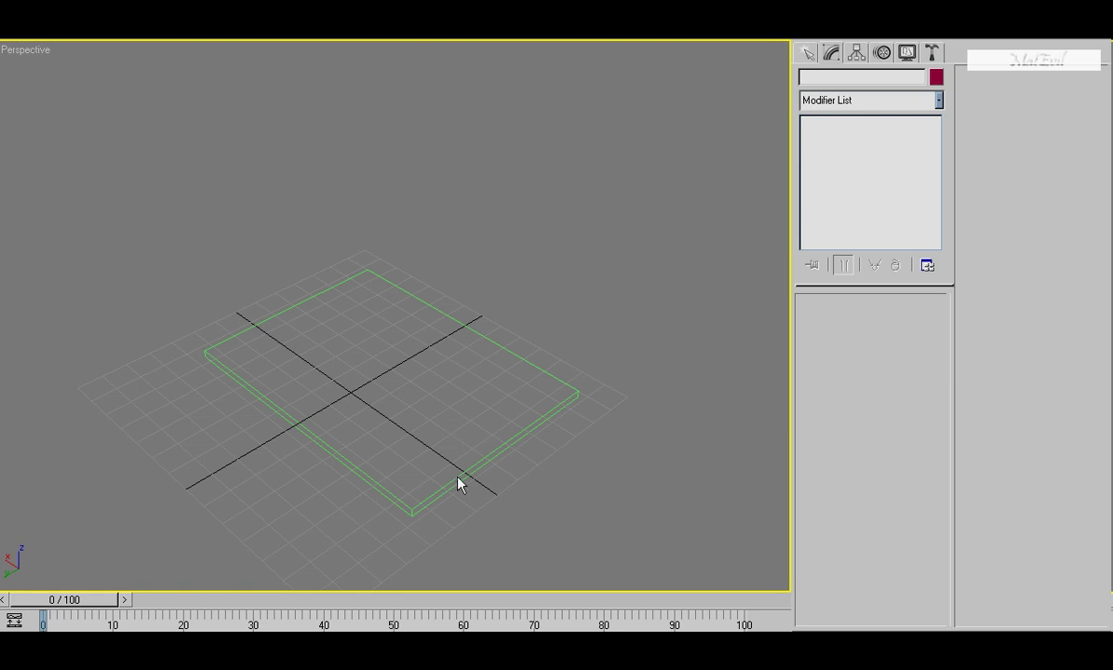
{"action": "left_click", "coordinate": [808, 53]}
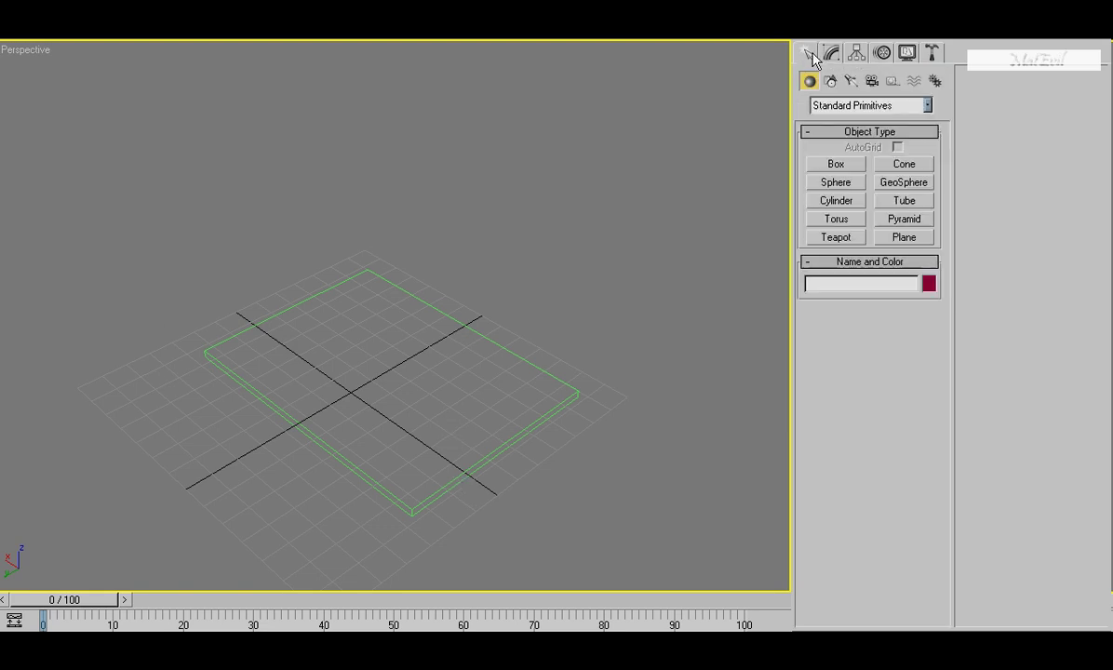
{"action": "left_click", "coordinate": [831, 81]}
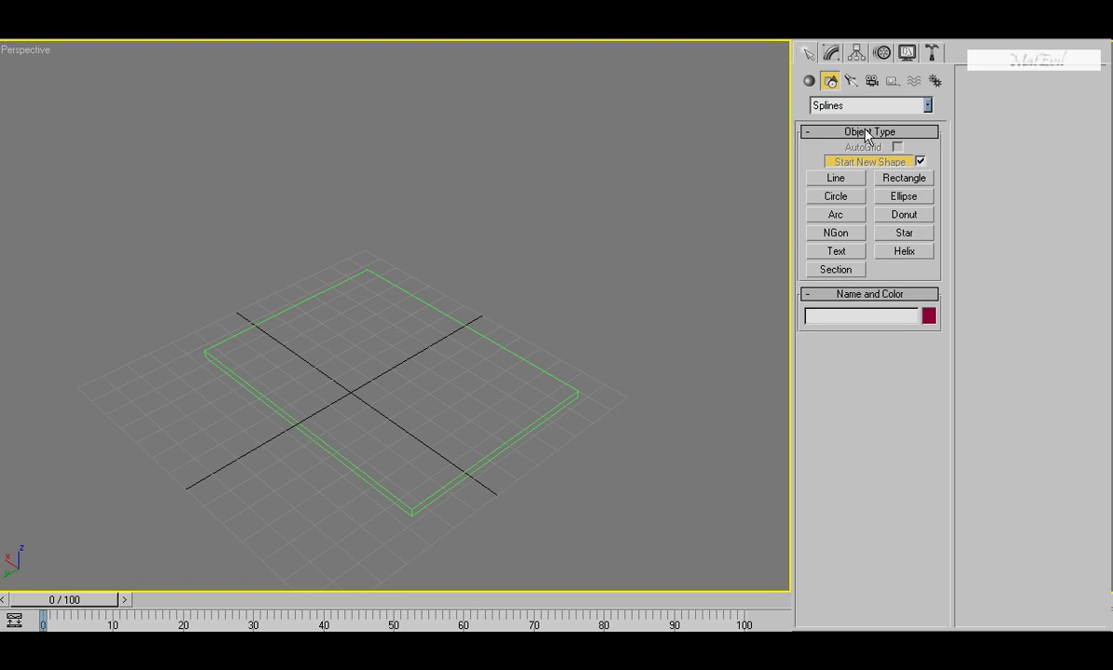
Draw an 82.92 × 111.383 rectangle spline snapped to the slab's outline.
{"action": "left_click", "coordinate": [904, 178]}
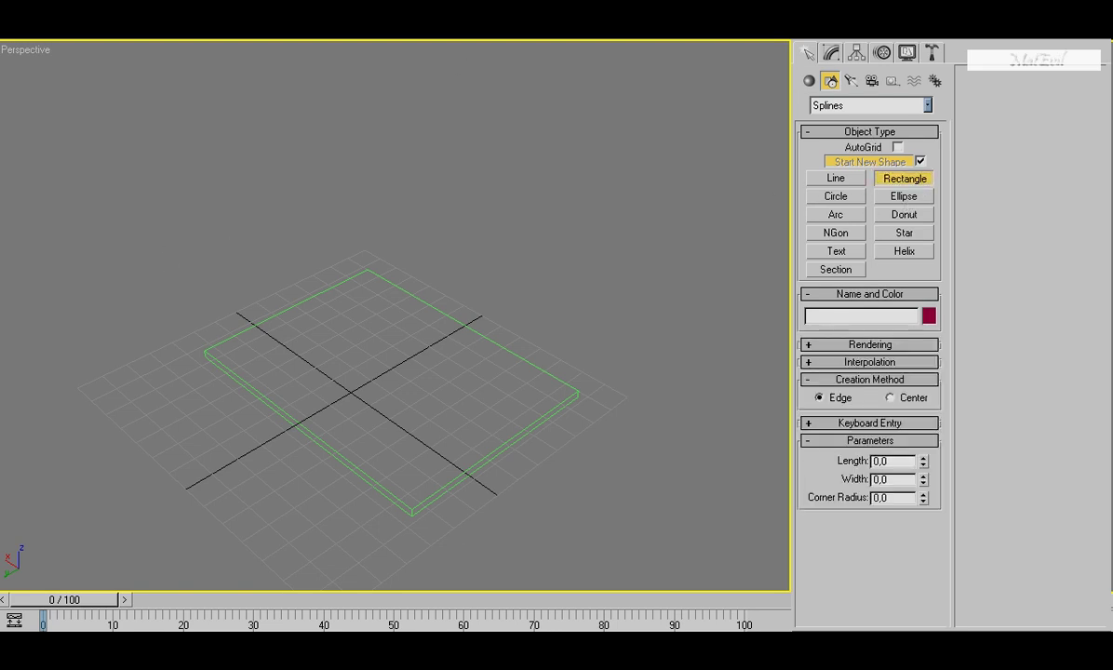
{"action": "right_click", "coordinate": [554, 44]}
{"action": "left_click", "coordinate": [667, 225]}
{"action": "mouse_move", "coordinate": [204, 351]}
{"action": "left_mouse_down"}
{"action": "mouse_move", "coordinate": [605, 386]}
{"action": "mouse_move", "coordinate": [579, 391]}
{"action": "left_mouse_up"}
{"action": "right_click", "coordinate": [657, 235]}
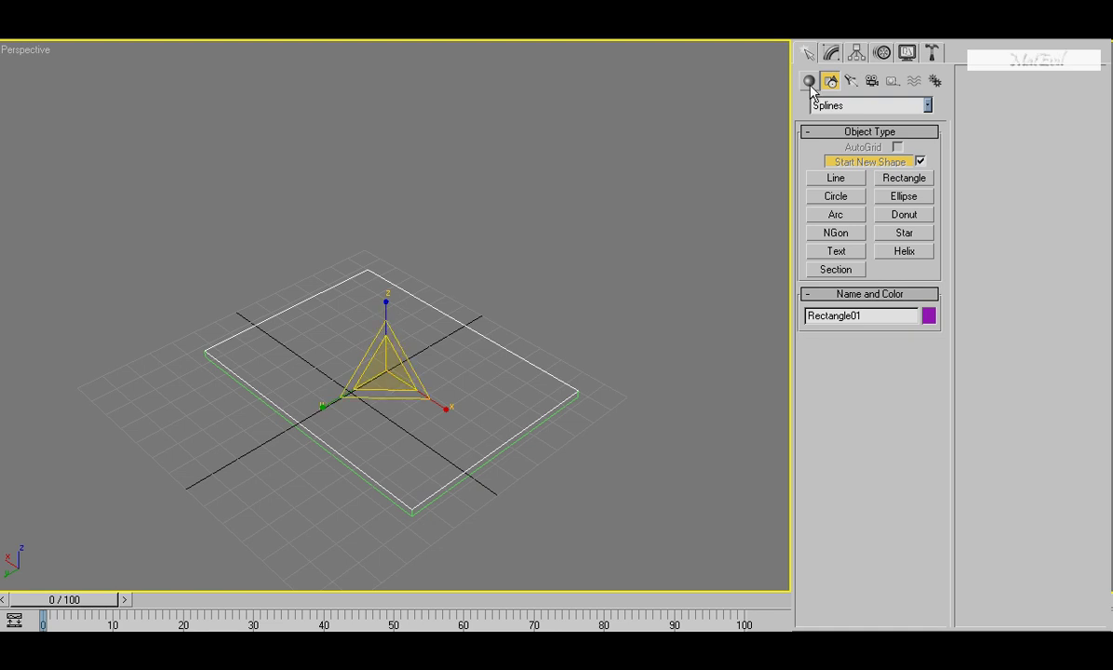
{"action": "left_click", "coordinate": [833, 53]}
Remove the mistakenly applied Path Deform Binding modifier from the rectangle.
{"action": "left_click", "coordinate": [922, 101]}
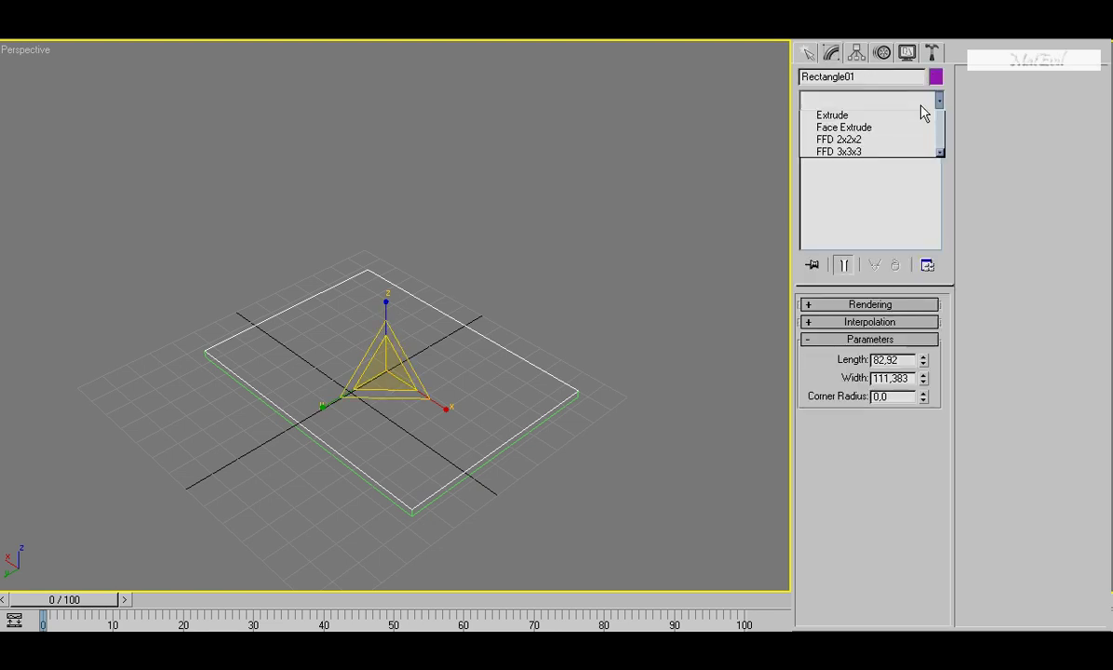
{"action": "left_click", "coordinate": [938, 289]}
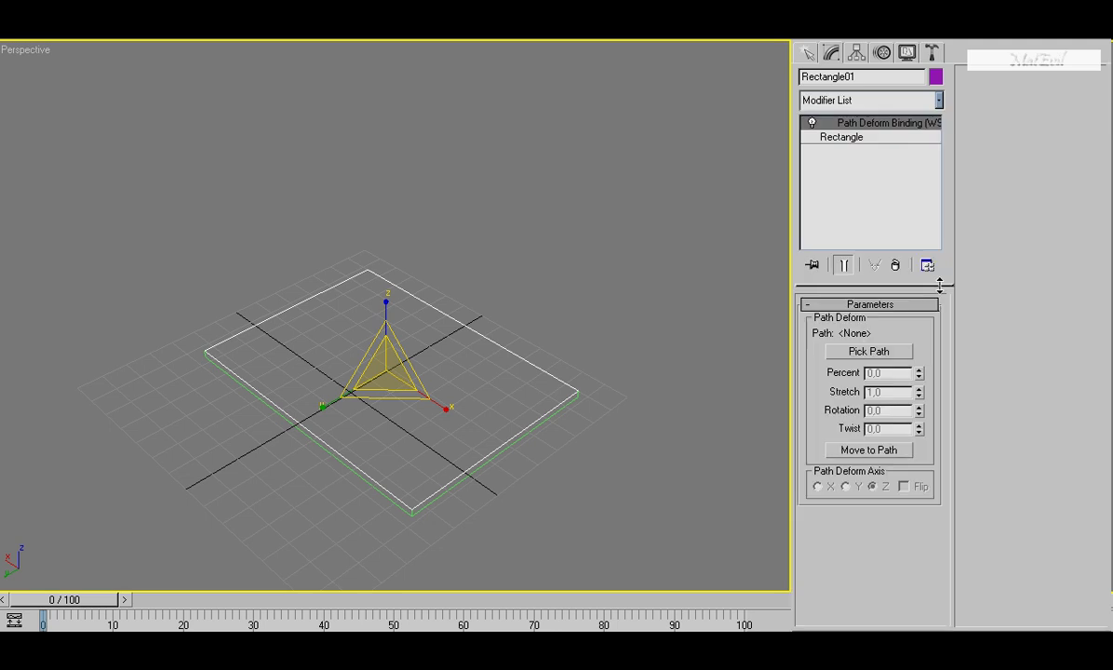
{"action": "right_click", "coordinate": [916, 122]}
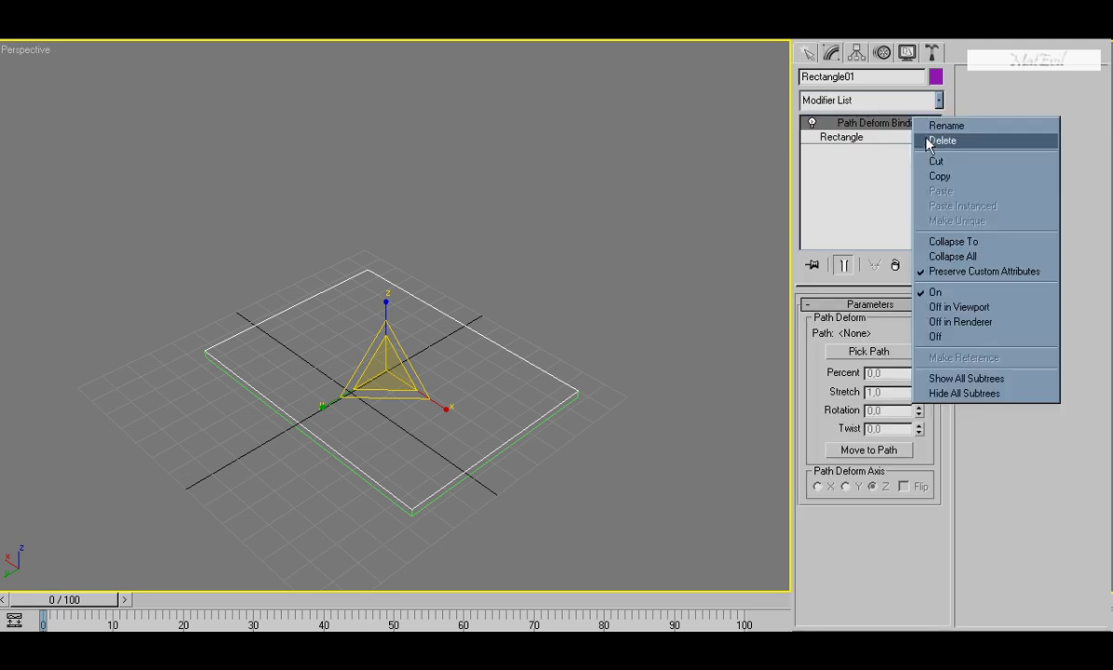
{"action": "left_click", "coordinate": [931, 142]}
Apply a Sweep modifier to Rectangle01 so it forms a rim around the slab.
{"action": "left_click", "coordinate": [939, 100]}
{"action": "scroll", "coordinate": [880, 279], "scroll_direction": "down", "scroll_amount": 5}
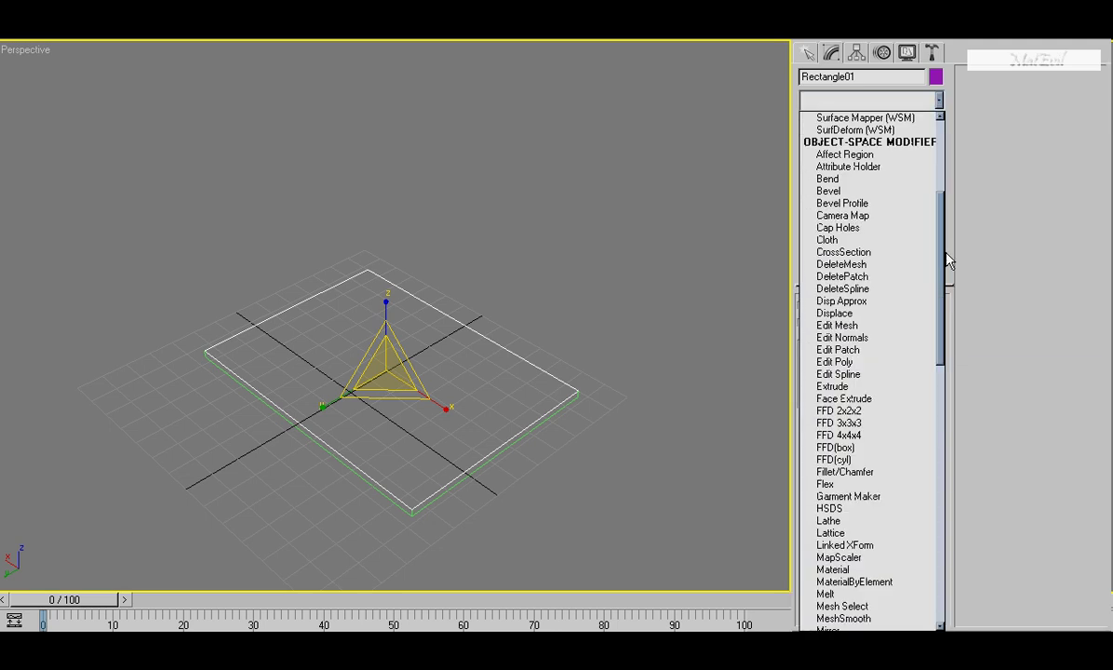
{"action": "scroll", "coordinate": [875, 419], "scroll_direction": "down", "scroll_amount": 10}
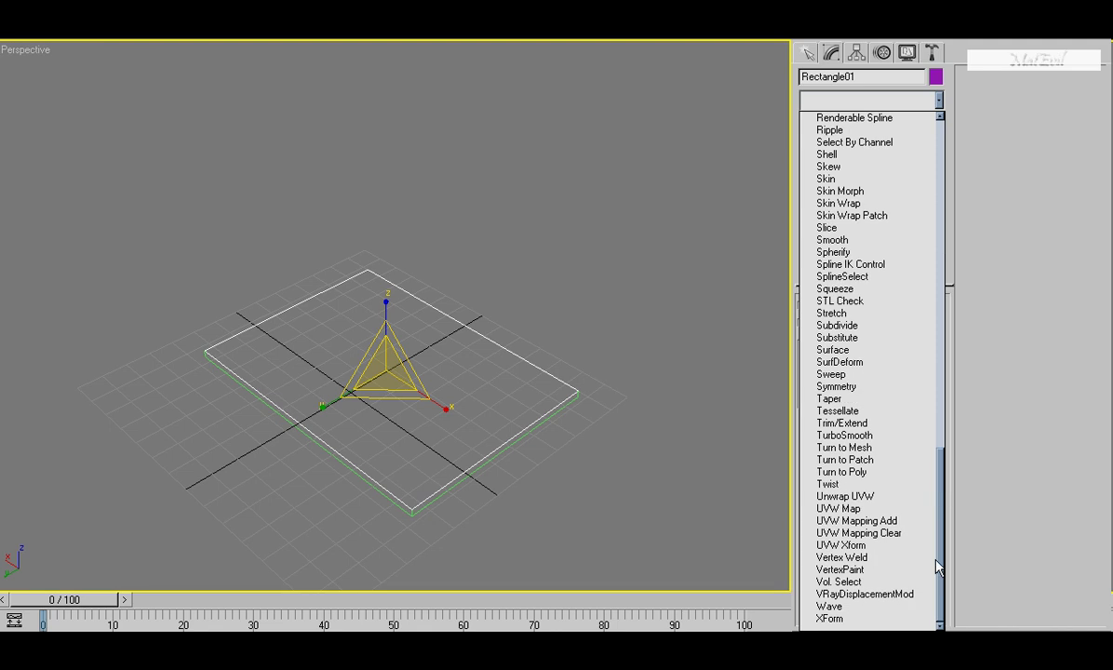
{"action": "left_click", "coordinate": [842, 374]}
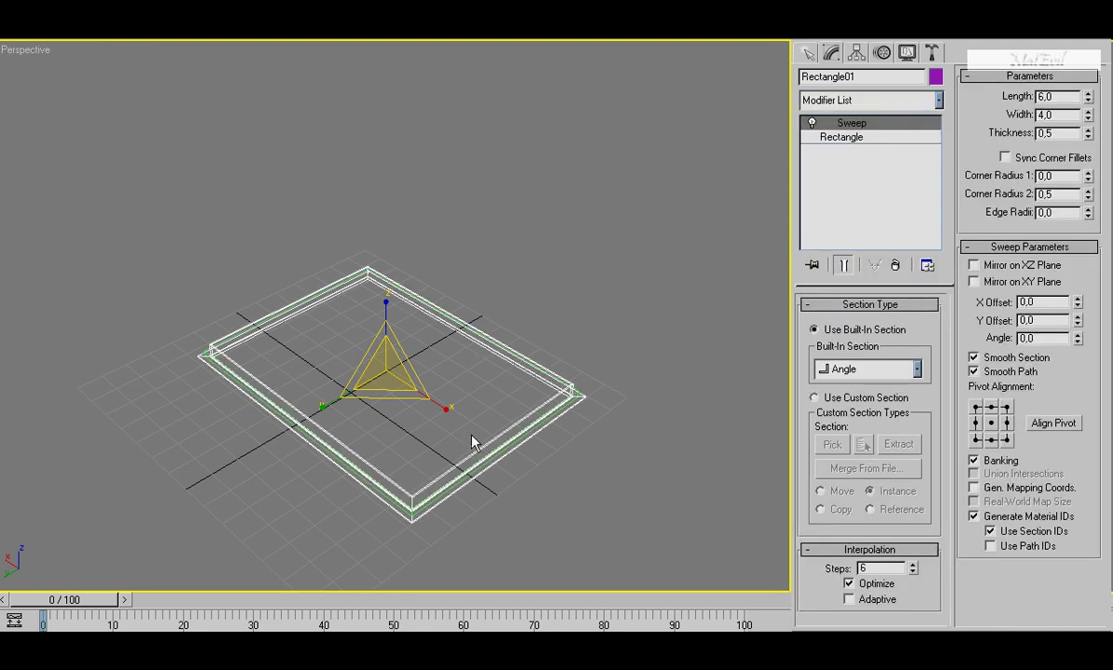
{"action": "scroll", "coordinate": [541, 335], "scroll_direction": "up", "scroll_amount": 3}
{"action": "scroll", "coordinate": [541, 335], "scroll_direction": "down", "scroll_amount": 3}
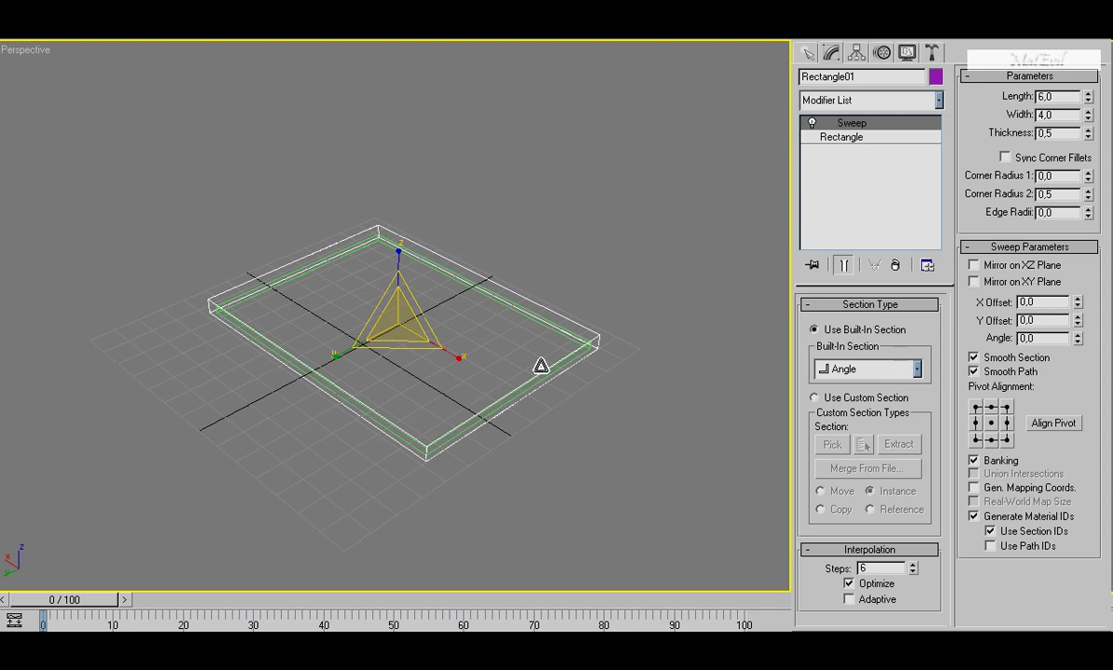
{"action": "scroll", "coordinate": [541, 366], "scroll_direction": "up", "scroll_amount": 1}
{"action": "scroll", "coordinate": [510, 368], "scroll_direction": "up", "scroll_amount": 2}
{"action": "scroll", "coordinate": [509, 373], "scroll_direction": "up", "scroll_amount": 1}
{"action": "scroll", "coordinate": [530, 367], "scroll_direction": "up", "scroll_amount": 2}
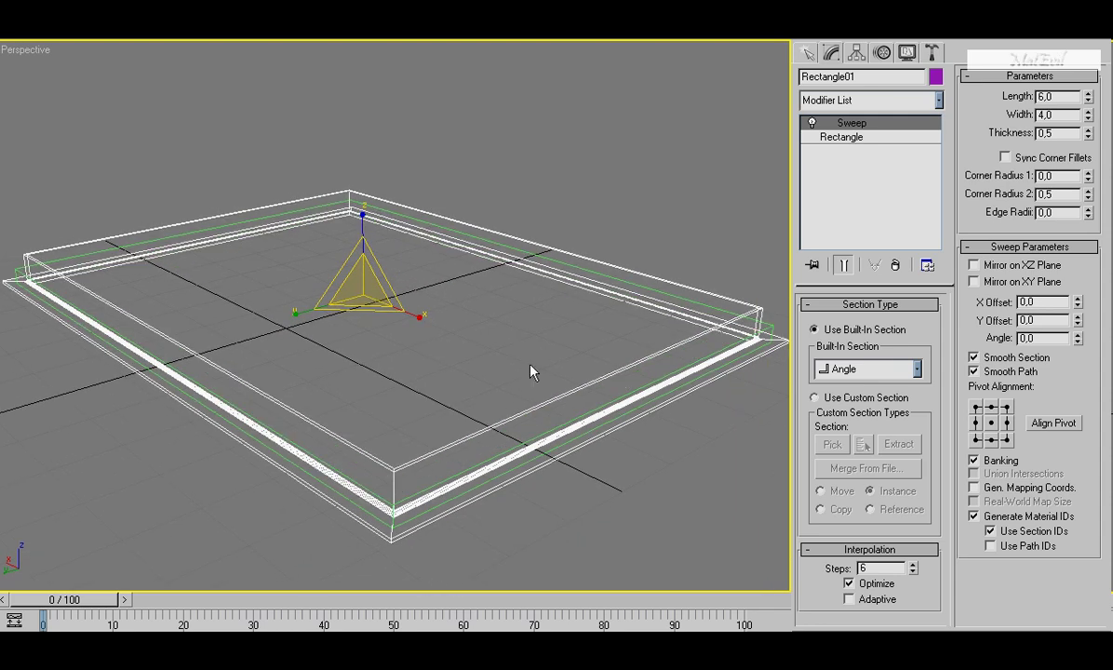
{"action": "left_click", "coordinate": [916, 370]}
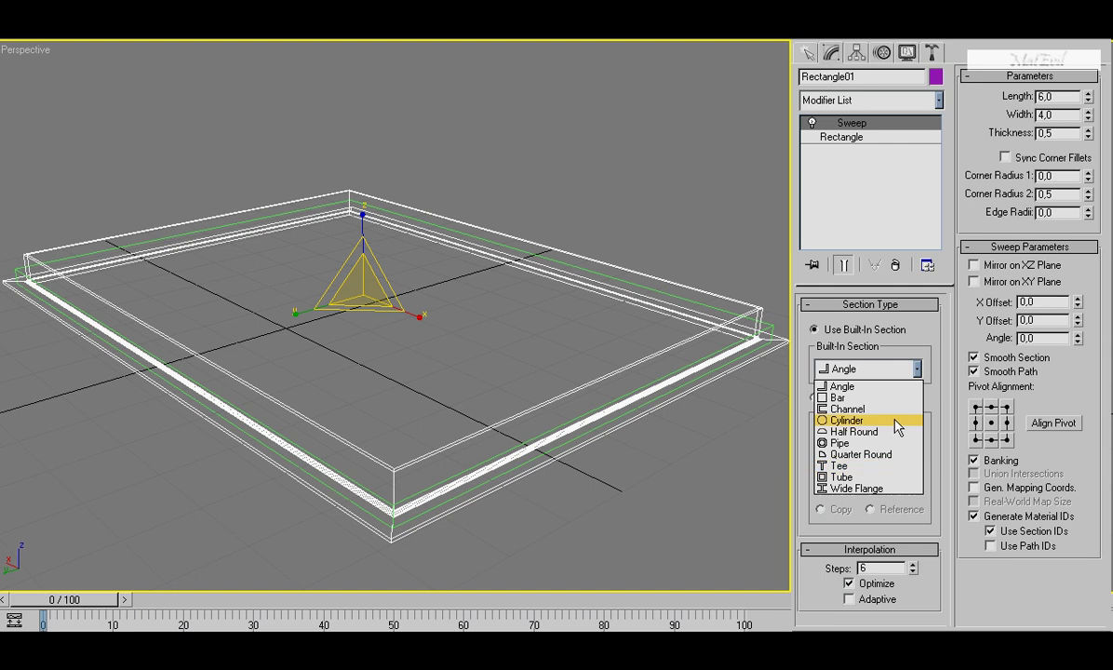
Switch the sweep section to a radius-3 Quarter Round aligned by its top-left pivot.
{"action": "left_click", "coordinate": [896, 456]}
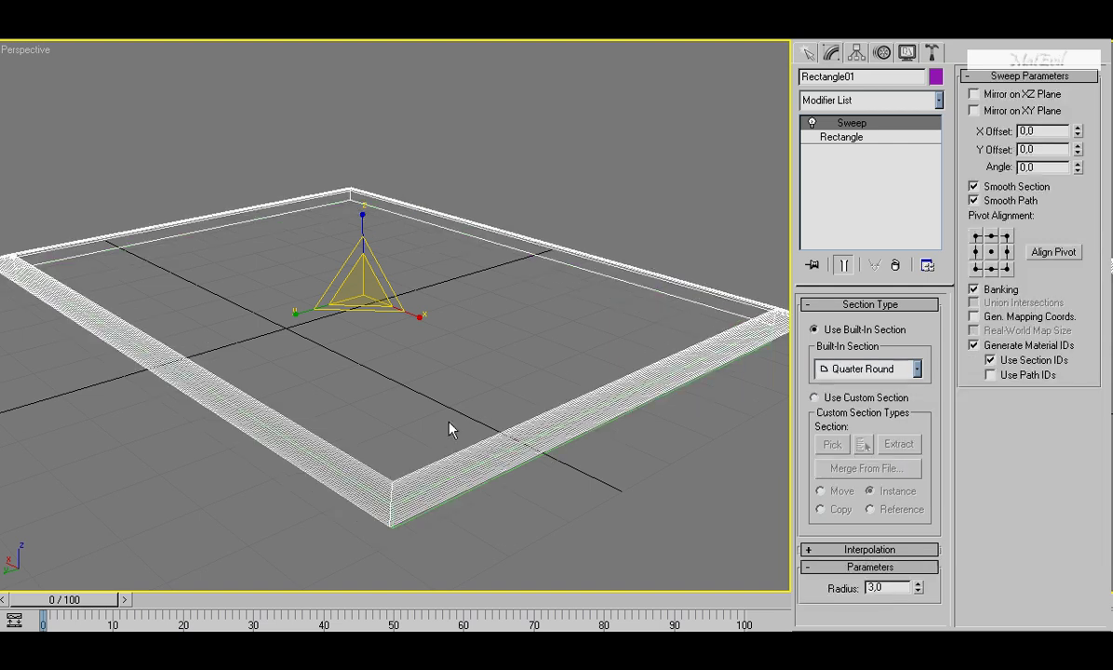
{"action": "mouse_move", "coordinate": [431, 452]}
{"action": "middle_mouse_down", "text": "alt"}
{"action": "mouse_move", "coordinate": [360, 311]}
{"action": "mouse_move", "coordinate": [367, 355]}
{"action": "mouse_move", "coordinate": [417, 400]}
{"action": "mouse_move", "coordinate": [424, 385]}
{"action": "mouse_move", "coordinate": [417, 397]}
{"action": "middle_mouse_up", "text": "alt"}
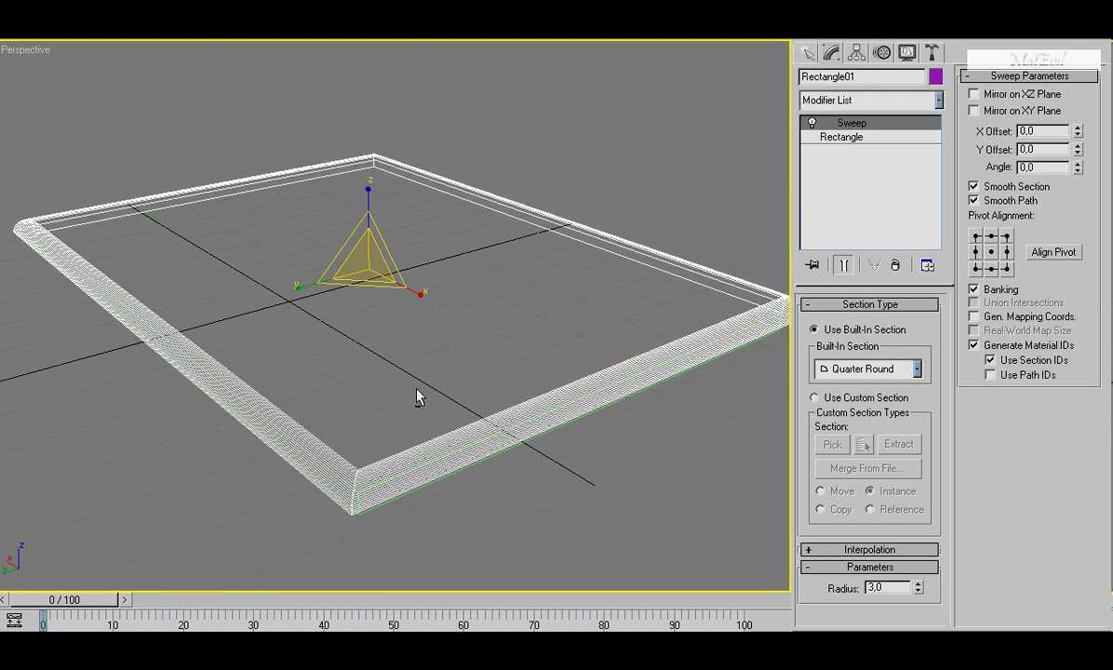
{"action": "mouse_move", "coordinate": [605, 387]}
{"action": "middle_mouse_down", "text": "alt"}
{"action": "mouse_move", "coordinate": [547, 367]}
{"action": "mouse_move", "coordinate": [463, 363]}
{"action": "mouse_move", "coordinate": [347, 386]}
{"action": "mouse_move", "coordinate": [303, 355]}
{"action": "middle_mouse_up", "text": "alt"}
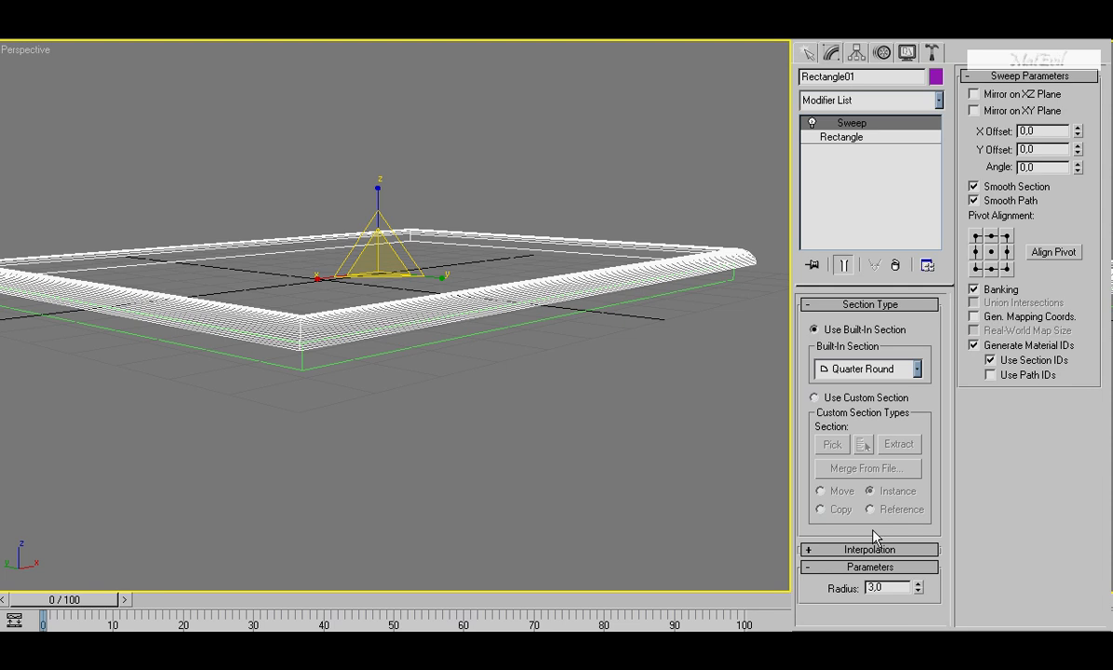
{"action": "left_click", "coordinate": [976, 252]}
{"action": "left_click", "coordinate": [977, 239]}
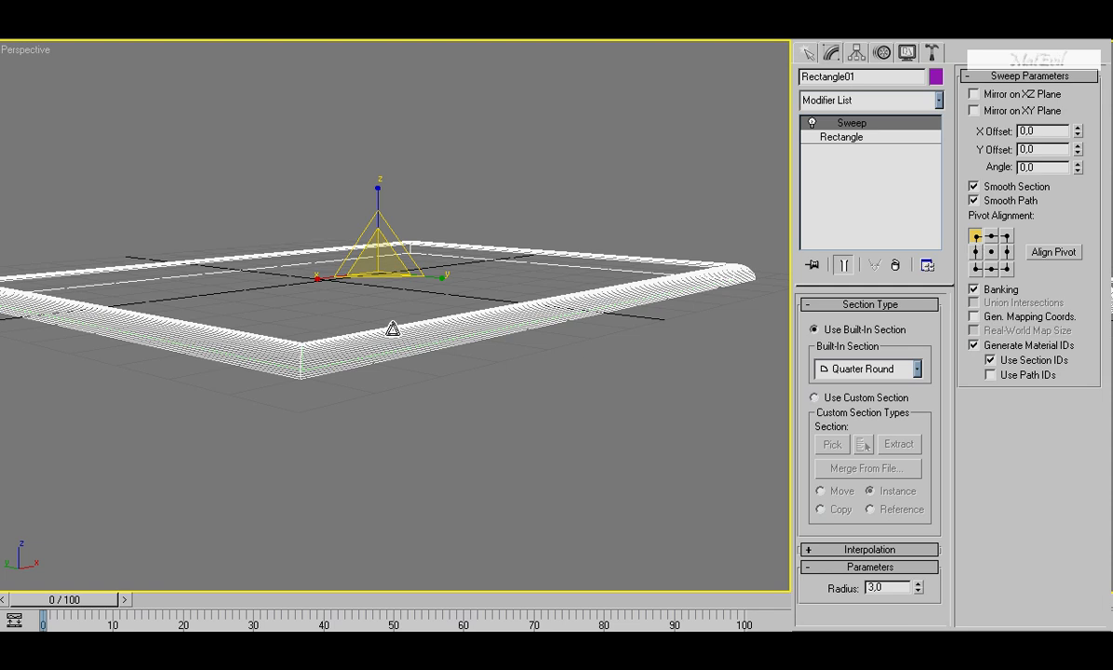
Orbit around and beneath the frame to inspect the rounded rim.
{"action": "middle_click_drag", "start_coordinate": [390, 325], "coordinate": [523, 349], "text": "alt"}
{"action": "mouse_move", "coordinate": [339, 400]}
{"action": "middle_mouse_down", "text": "alt"}
{"action": "mouse_move", "coordinate": [332, 357]}
{"action": "mouse_move", "coordinate": [341, 373]}
{"action": "middle_mouse_up", "text": "alt"}
{"action": "mouse_move", "coordinate": [228, 245]}
{"action": "middle_mouse_down", "text": "alt"}
{"action": "mouse_move", "coordinate": [264, 242]}
{"action": "mouse_move", "coordinate": [251, 192]}
{"action": "mouse_move", "coordinate": [240, 296]}
{"action": "middle_mouse_up", "text": "alt"}
{"action": "left_click", "coordinate": [241, 296]}
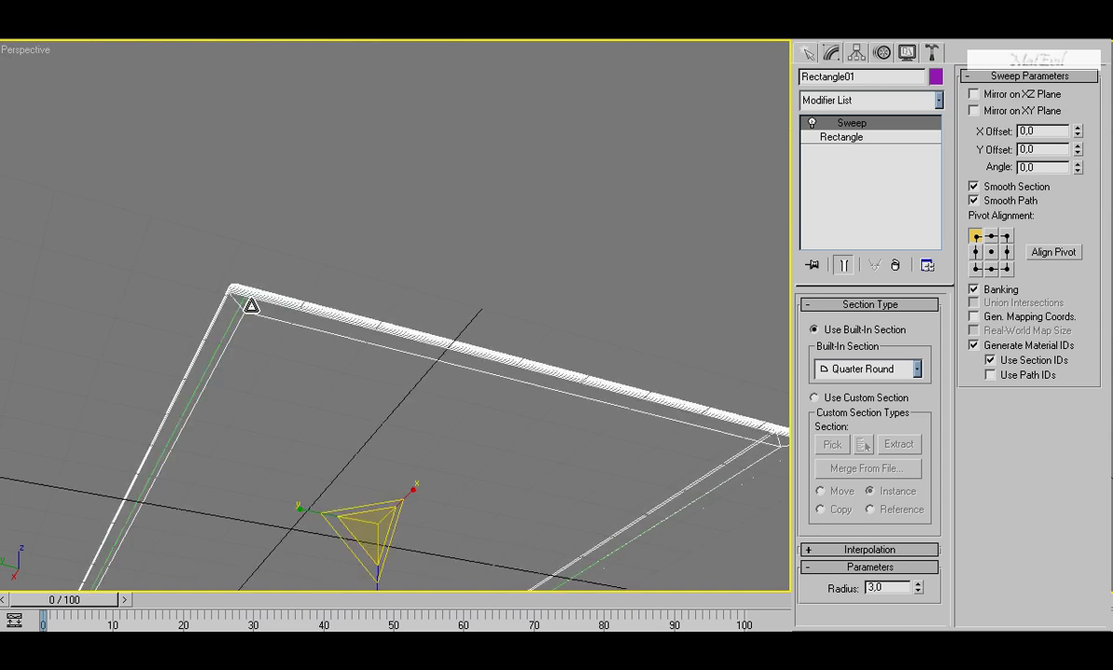
{"action": "mouse_move", "coordinate": [300, 233]}
{"action": "middle_mouse_down", "text": "alt"}
{"action": "mouse_move", "coordinate": [311, 372]}
{"action": "mouse_move", "coordinate": [391, 279]}
{"action": "mouse_move", "coordinate": [410, 275]}
{"action": "middle_mouse_up", "text": "alt"}
{"action": "left_click", "coordinate": [604, 154]}
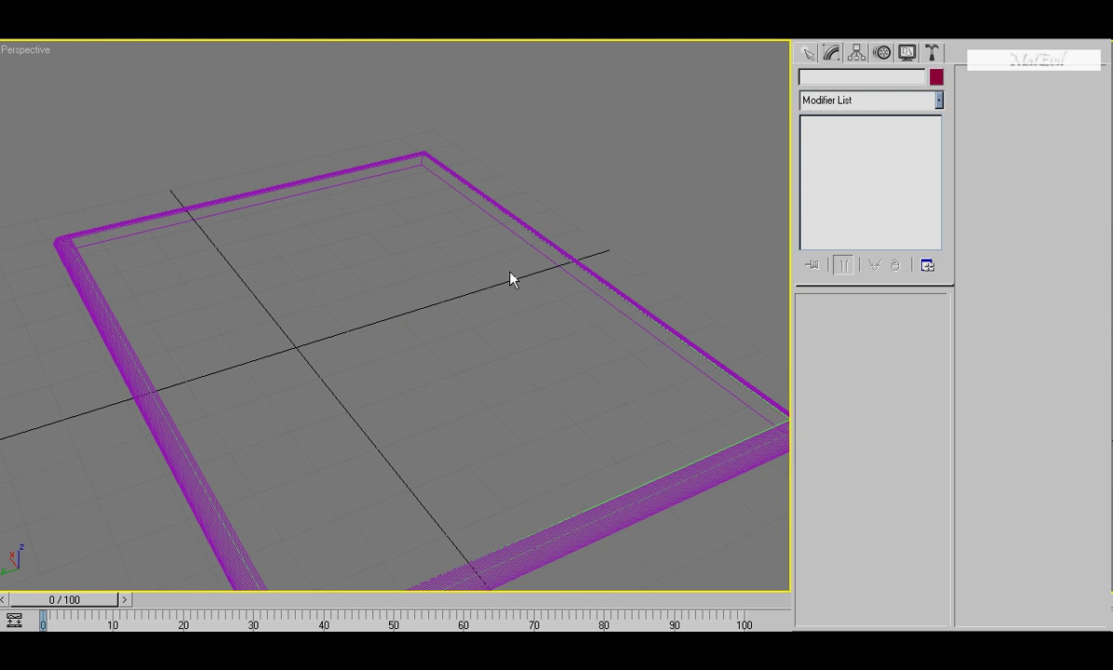
{"action": "mouse_move", "coordinate": [512, 279]}
{"action": "middle_mouse_down", "text": "alt"}
{"action": "mouse_move", "coordinate": [509, 263]}
{"action": "mouse_move", "coordinate": [508, 282]}
{"action": "mouse_move", "coordinate": [397, 323]}
{"action": "mouse_move", "coordinate": [489, 271]}
{"action": "middle_mouse_up", "text": "alt"}
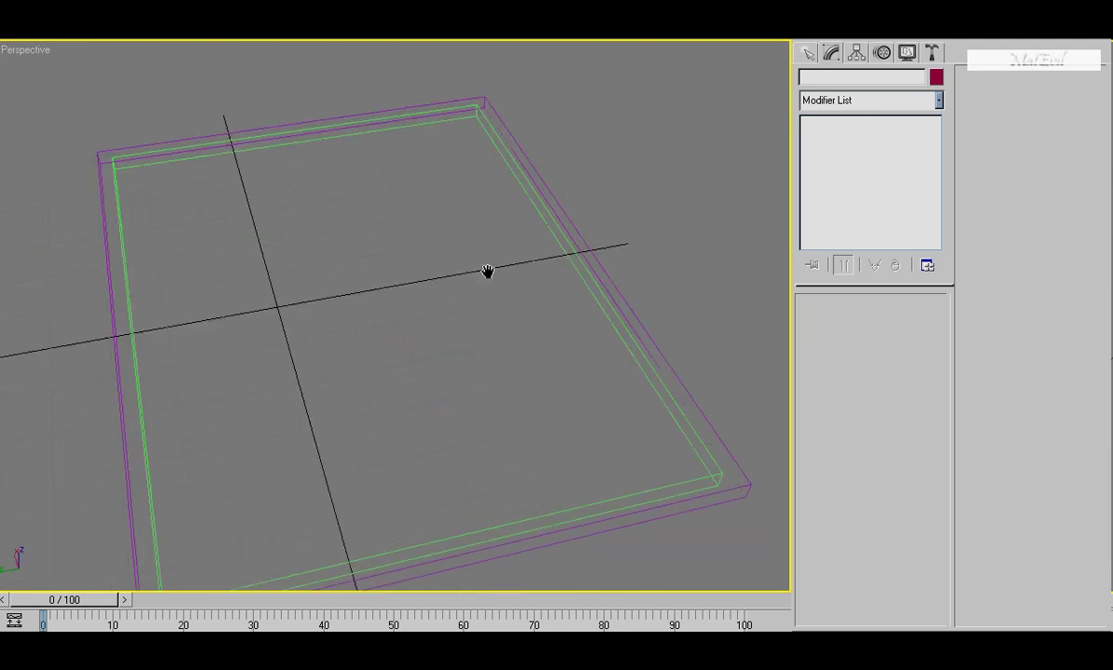
{"action": "left_click_drag", "start_coordinate": [470, 290], "coordinate": [470, 289]}
{"action": "mouse_move", "coordinate": [470, 290]}
{"action": "middle_mouse_down", "text": "alt"}
{"action": "mouse_move", "coordinate": [288, 359]}
{"action": "mouse_move", "coordinate": [308, 341]}
{"action": "middle_mouse_up", "text": "alt"}
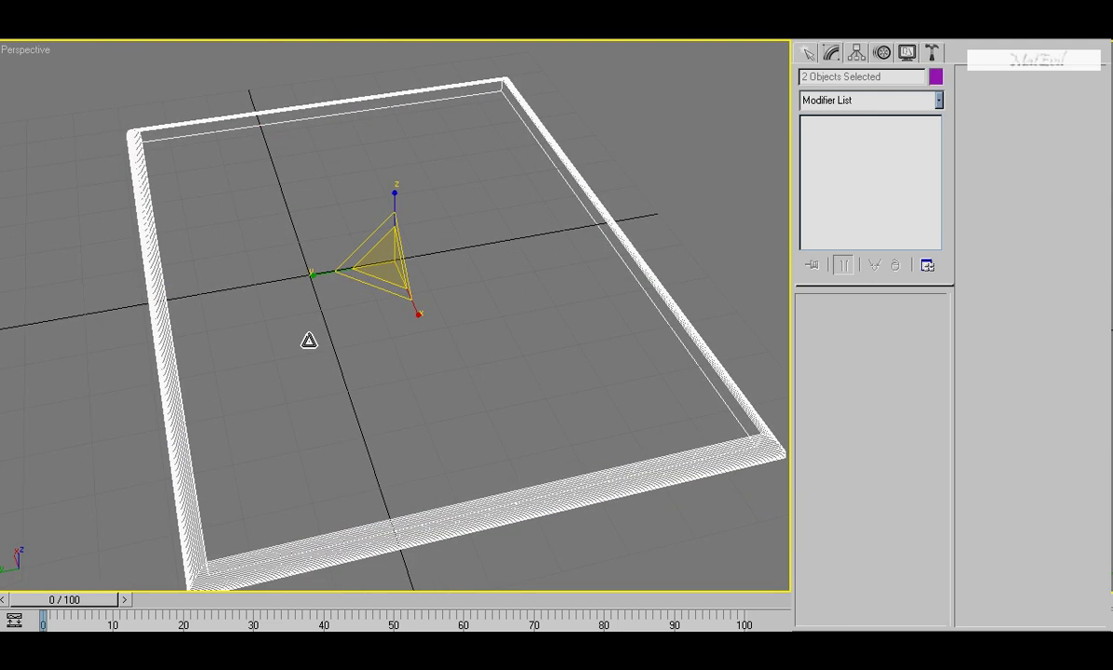
{"action": "left_click", "coordinate": [673, 190]}
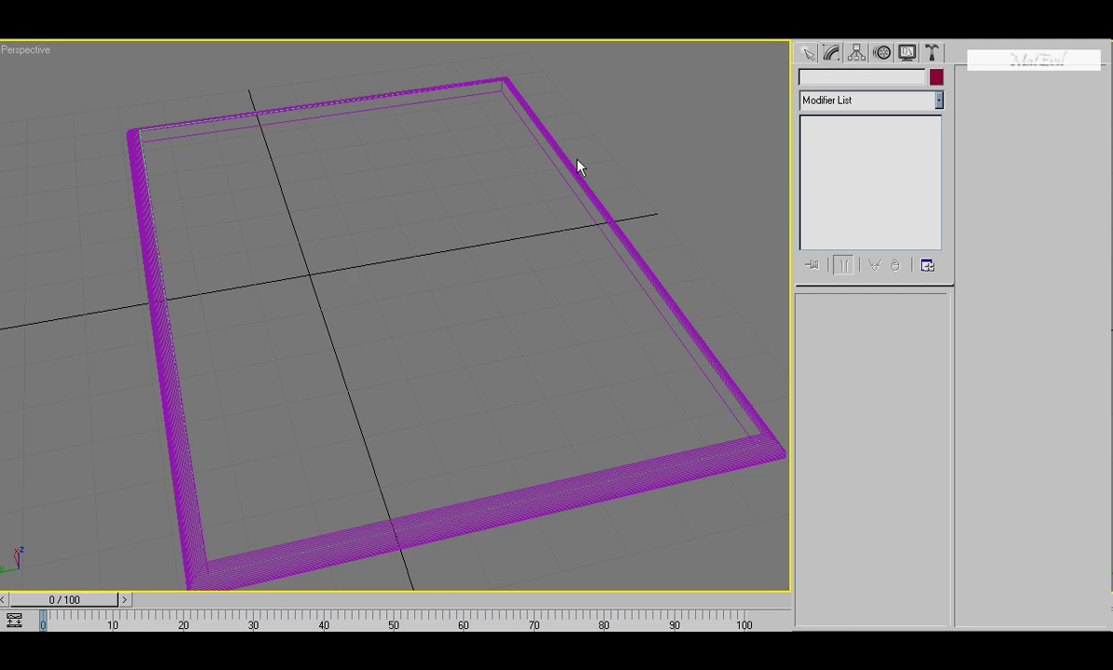
{"action": "left_click", "coordinate": [753, 452]}
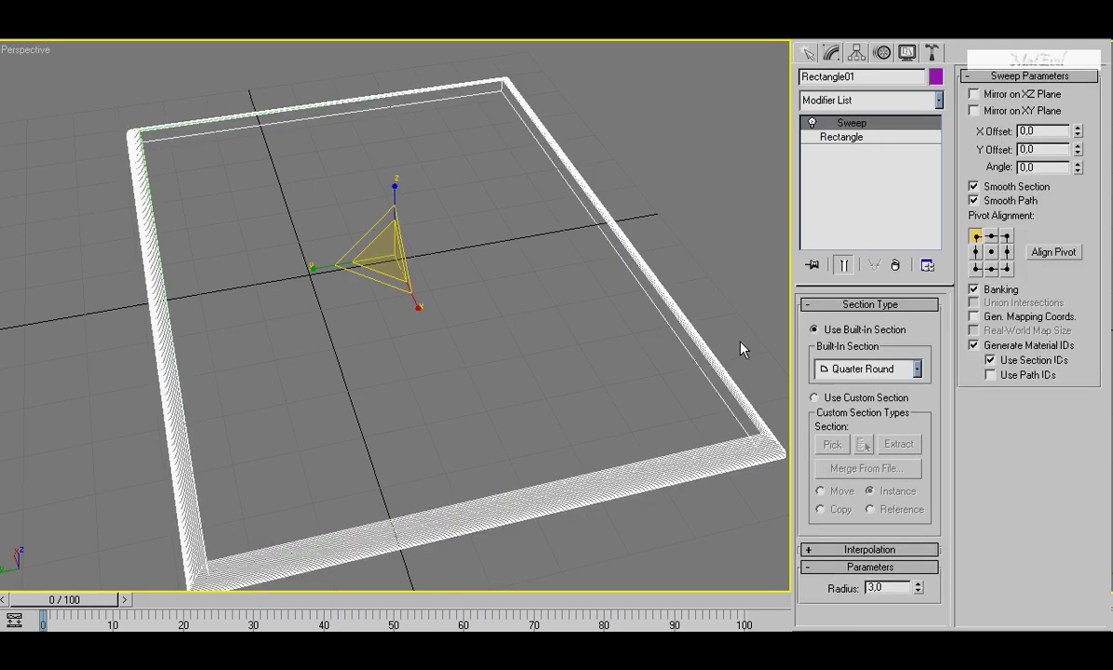
{"action": "left_click", "coordinate": [744, 319]}
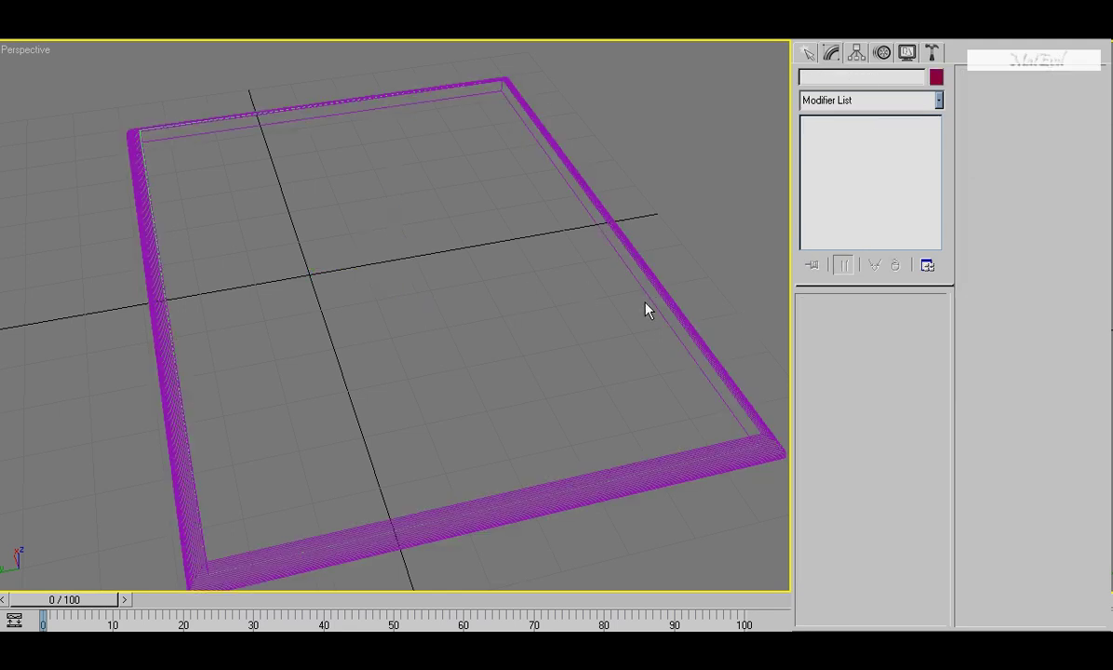
{"action": "scroll", "coordinate": [480, 264], "scroll_direction": "down", "scroll_amount": 1}
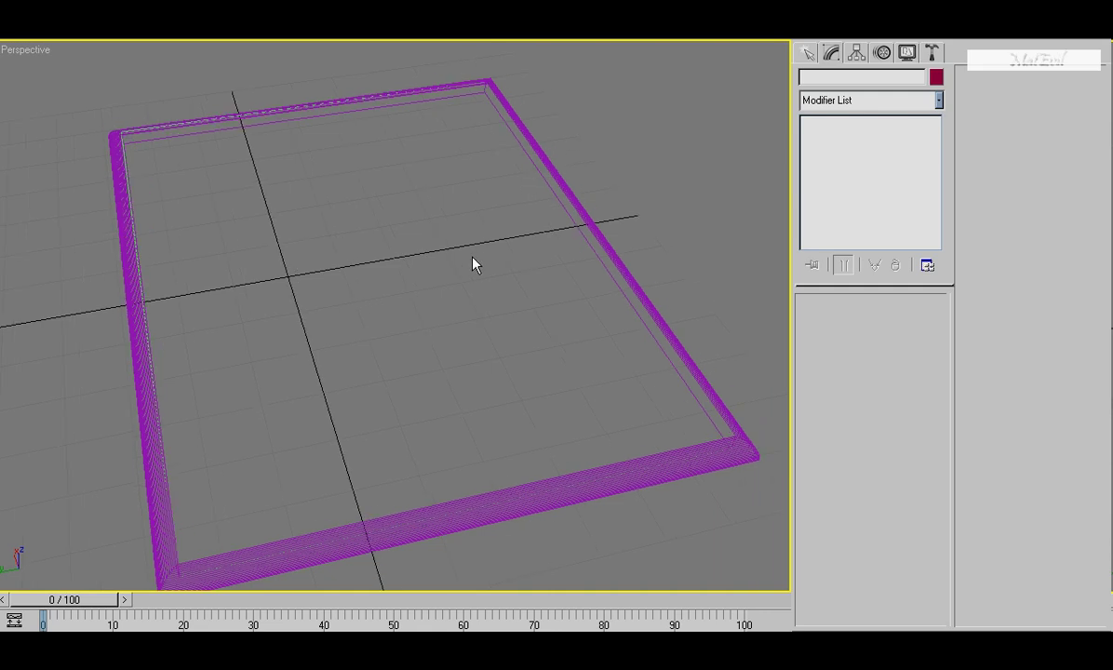
{"action": "scroll", "coordinate": [466, 271], "scroll_direction": "down", "scroll_amount": 4}
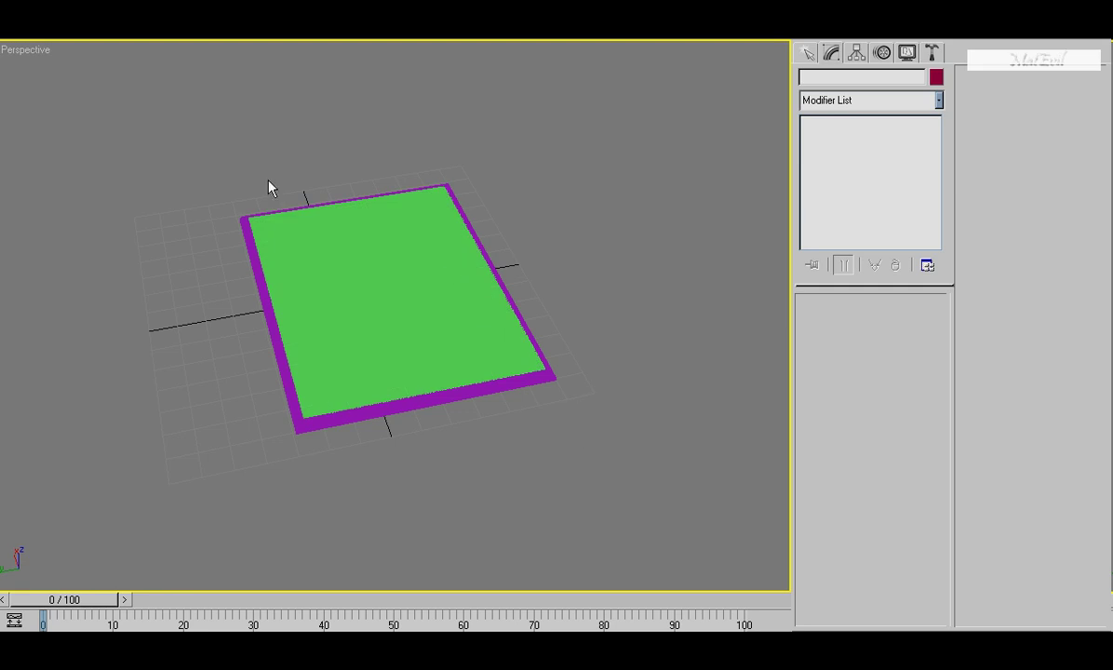
Select the slab and the swept frame and group them as 'quadro'.
{"action": "left_click_drag", "start_coordinate": [468, 445], "coordinate": [139, 104]}
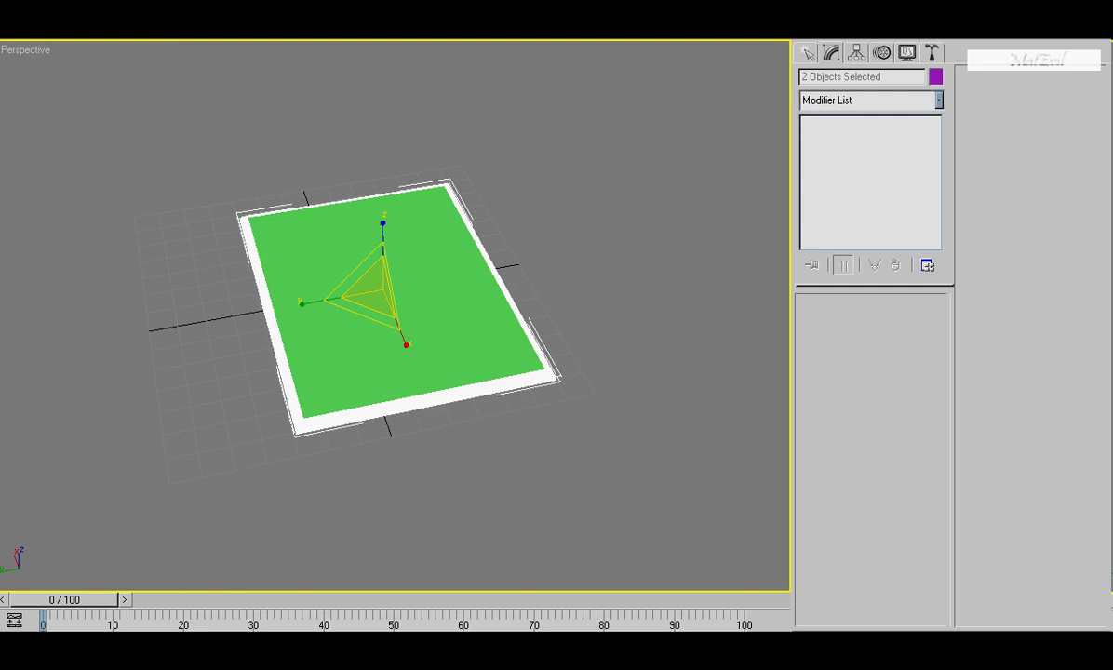
{"action": "key", "text": "alt+g"}
{"action": "key", "text": "Escape"}
{"action": "key", "text": "alt+g"}
{"action": "key", "text": "g"}
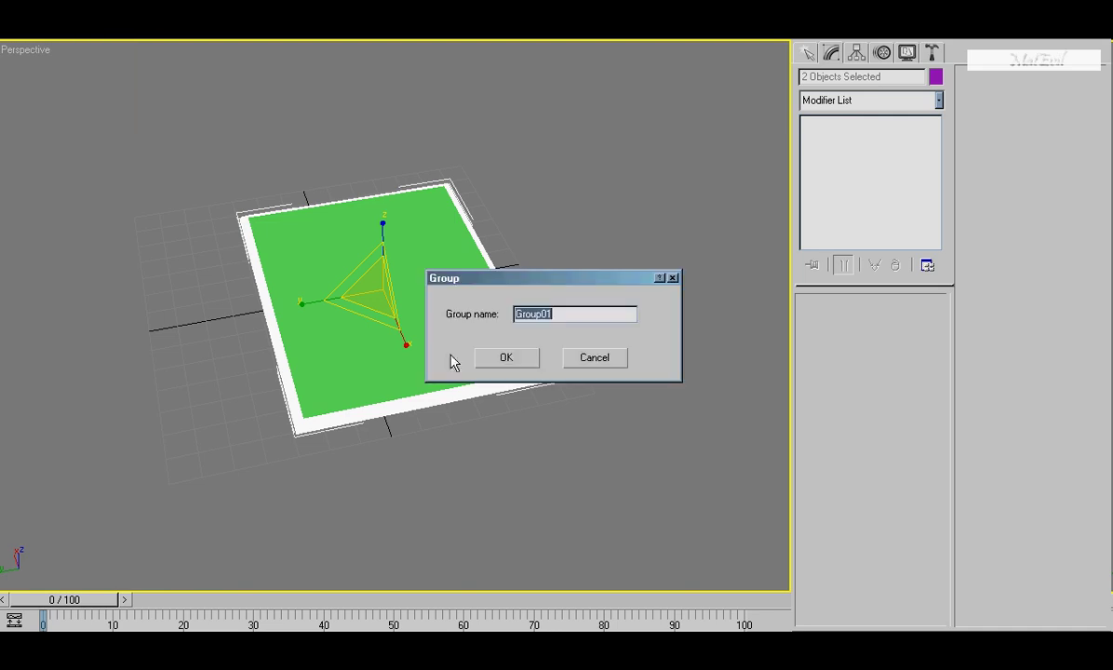
{"action": "left_click_drag", "start_coordinate": [570, 281], "coordinate": [668, 403]}
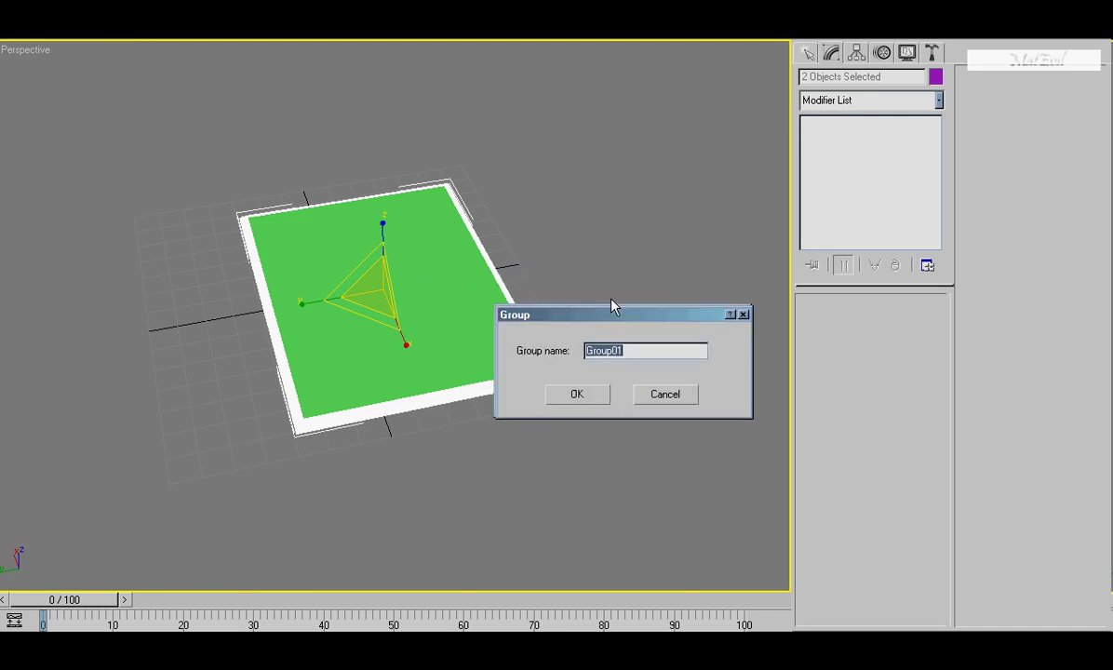
{"action": "type", "text": "qu"}
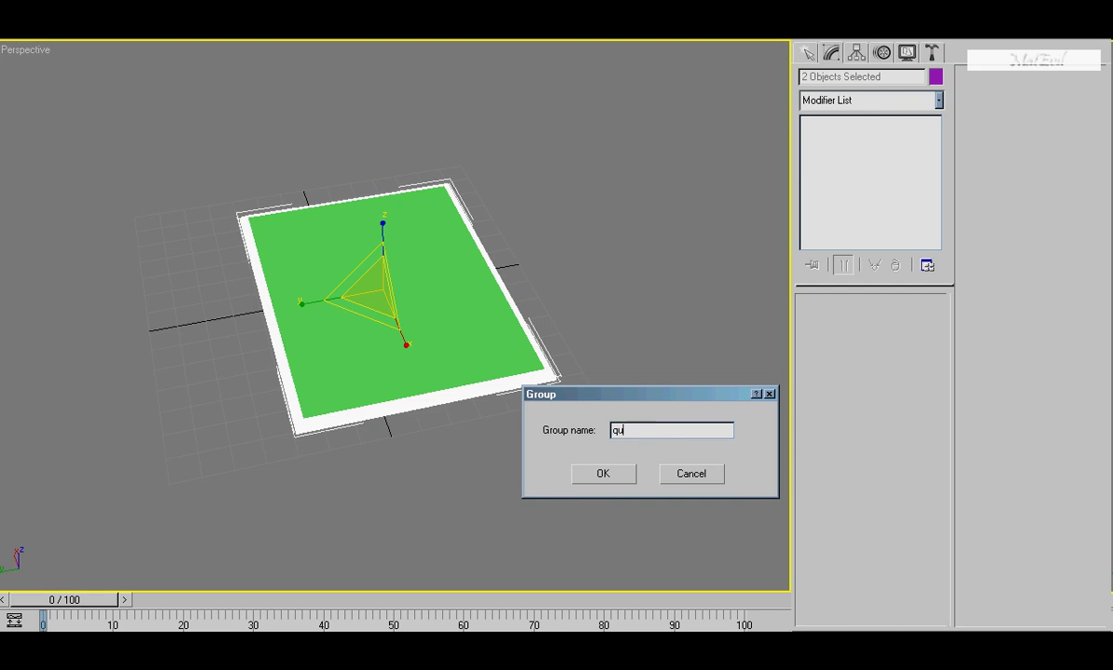
{"action": "type", "text": "adro"}
{"action": "key", "text": "Return"}
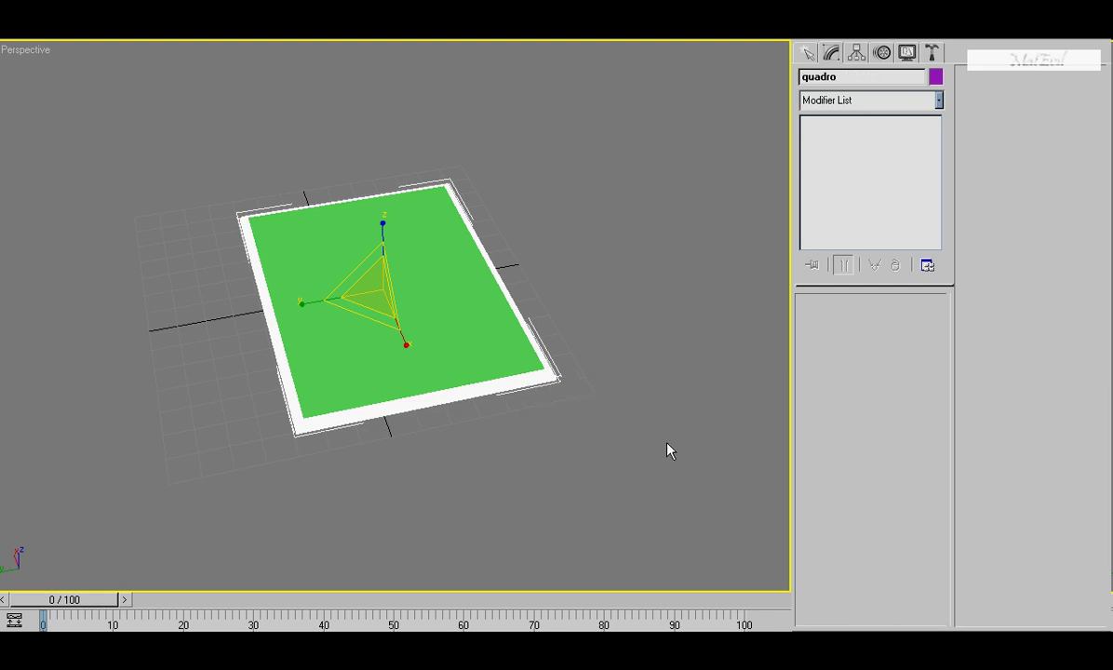
{"action": "left_click", "coordinate": [661, 405]}
Select the slab-and-frame group and change its name from 'quadro' to 'specchio'.
{"action": "scroll", "coordinate": [429, 352], "scroll_direction": "up", "scroll_amount": 5}
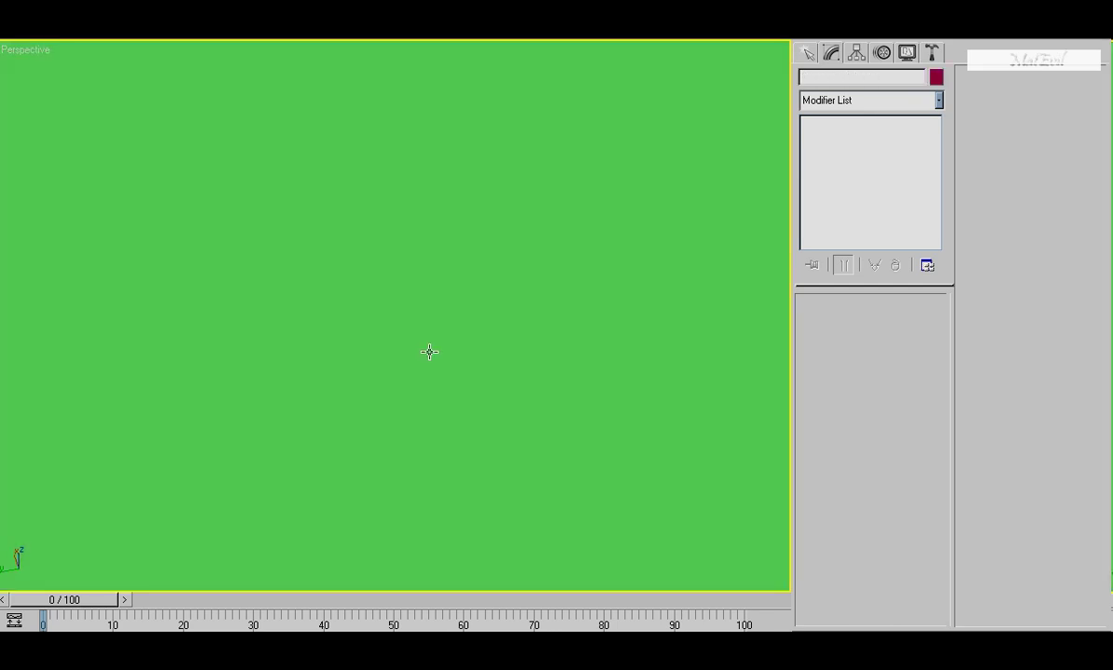
{"action": "scroll", "coordinate": [429, 352], "scroll_direction": "down", "scroll_amount": 5}
{"action": "middle_click_drag", "start_coordinate": [410, 372], "coordinate": [393, 255]}
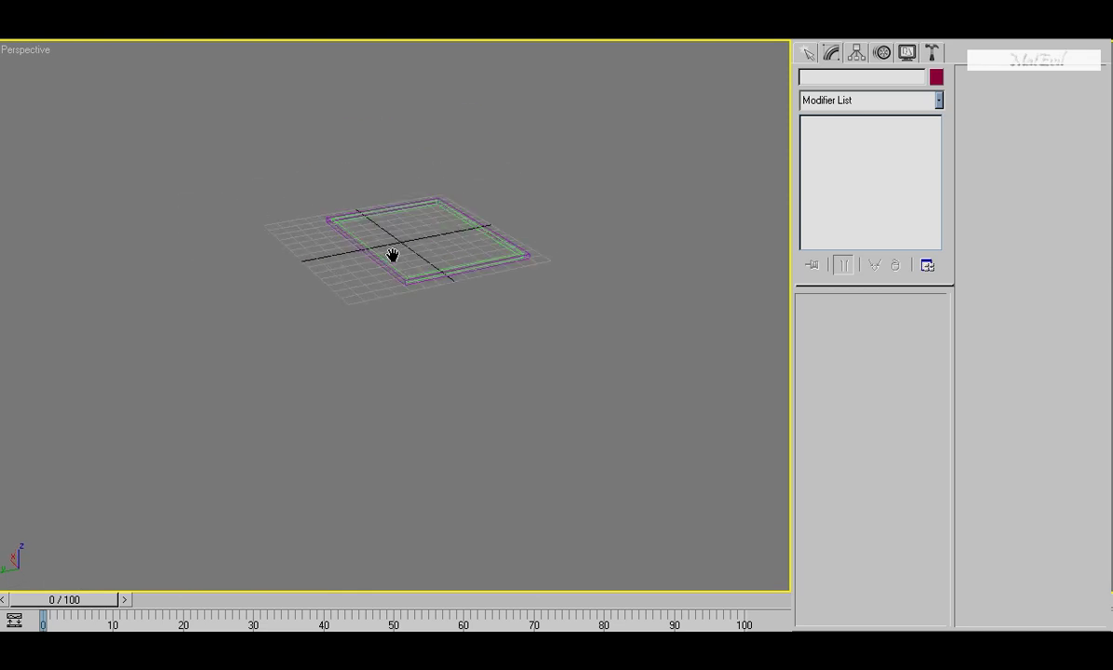
{"action": "scroll", "coordinate": [414, 314], "scroll_direction": "up", "scroll_amount": 2}
{"action": "left_click", "coordinate": [418, 313]}
{"action": "left_click", "coordinate": [591, 186]}
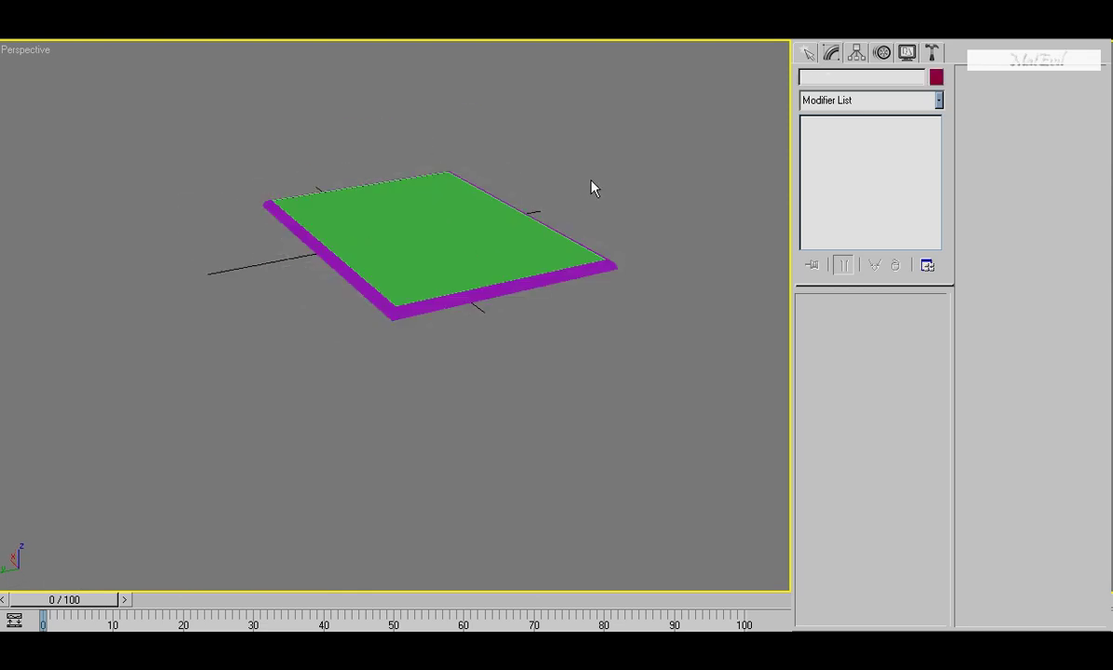
{"action": "left_click", "coordinate": [492, 252]}
{"action": "double_click", "coordinate": [848, 76]}
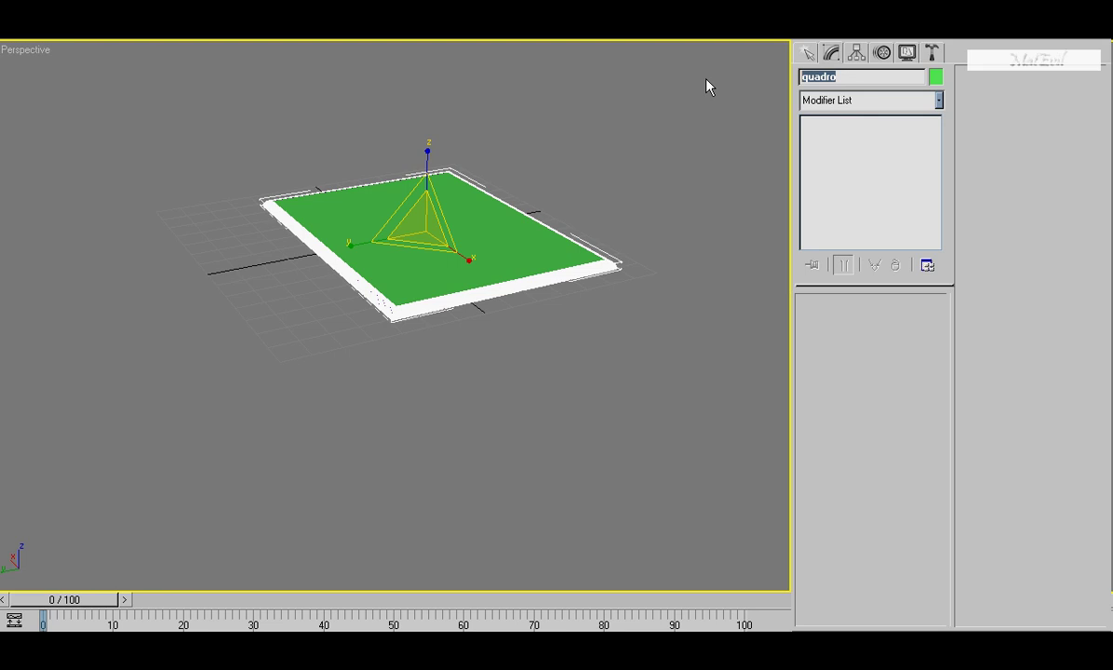
{"action": "type", "text": "specchio"}
{"action": "left_click", "coordinate": [591, 146]}
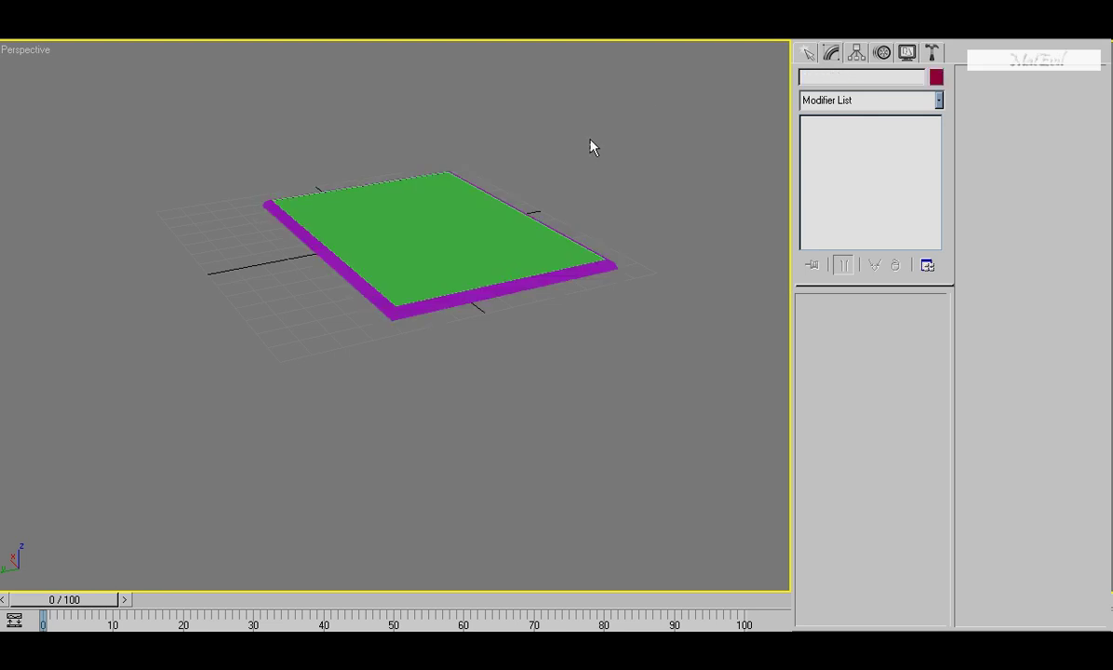
{"action": "scroll", "coordinate": [450, 289], "scroll_direction": "up", "scroll_amount": 5}
{"action": "left_click", "coordinate": [434, 357]}
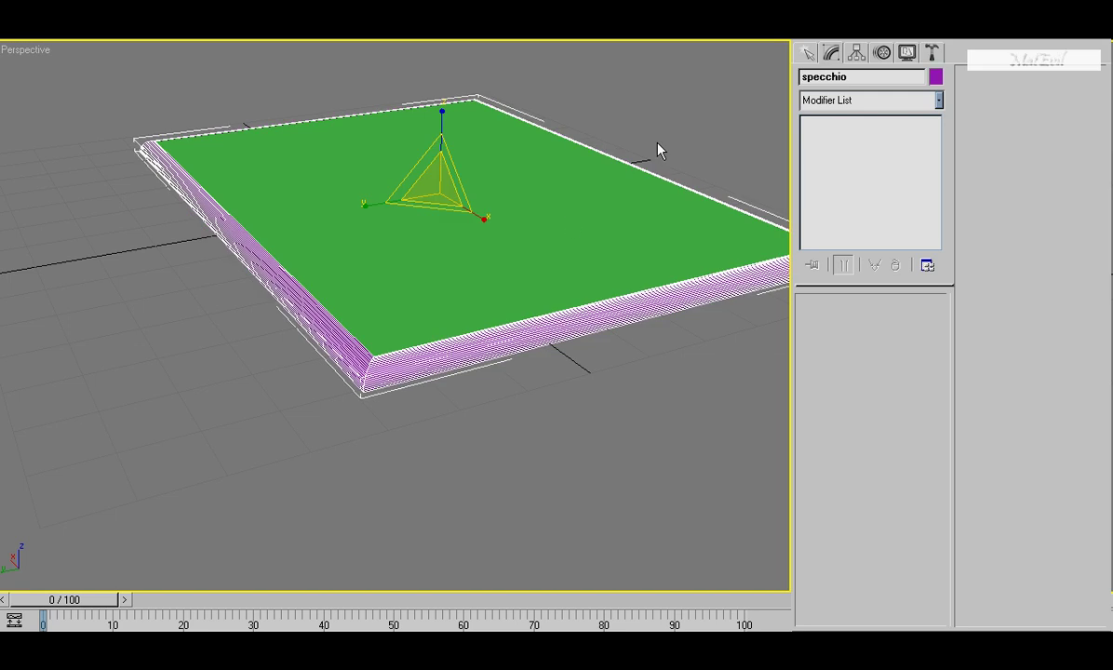
{"action": "left_click", "coordinate": [615, 194]}
{"action": "left_click", "coordinate": [483, 286]}
{"action": "key", "text": "alt+x"}
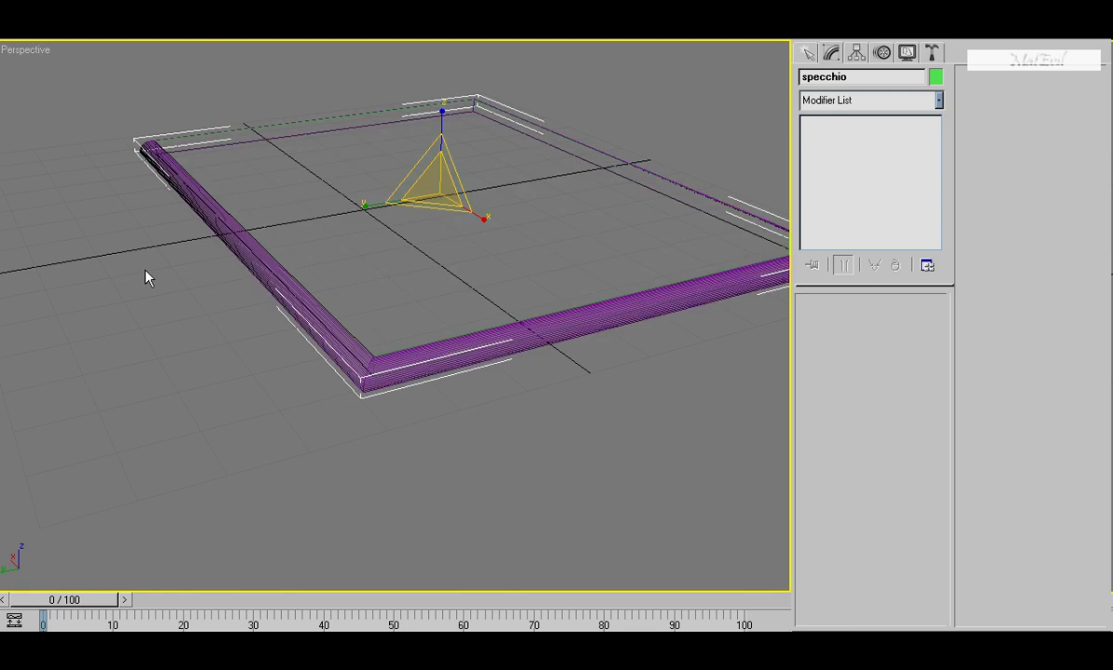
{"action": "left_click", "coordinate": [102, 0]}
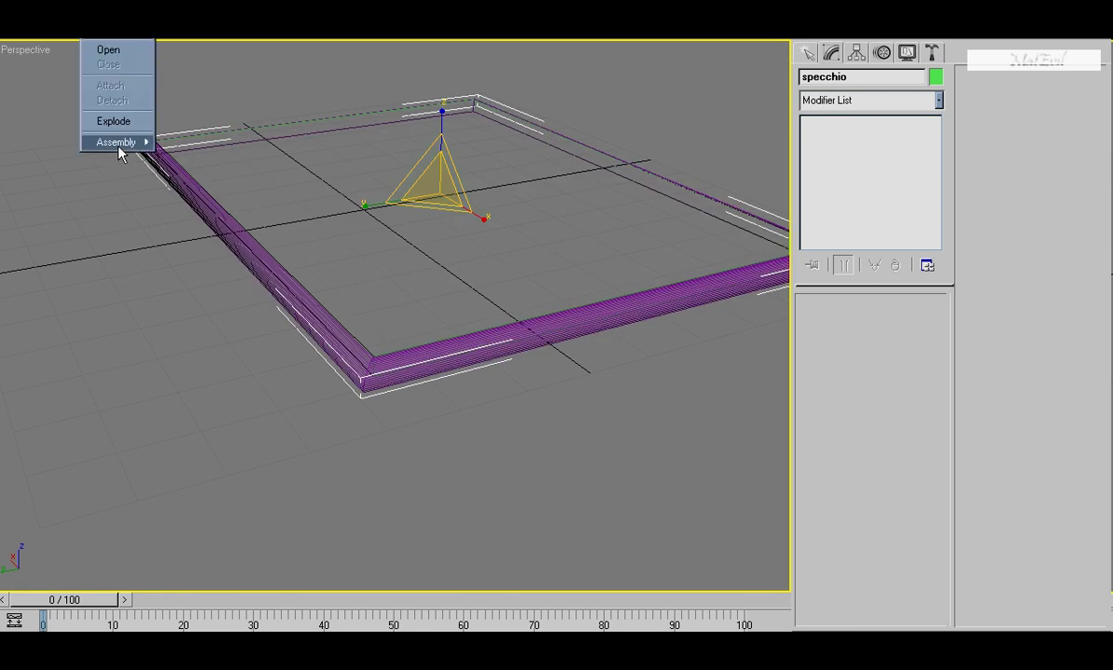
{"action": "left_click", "coordinate": [108, 50]}
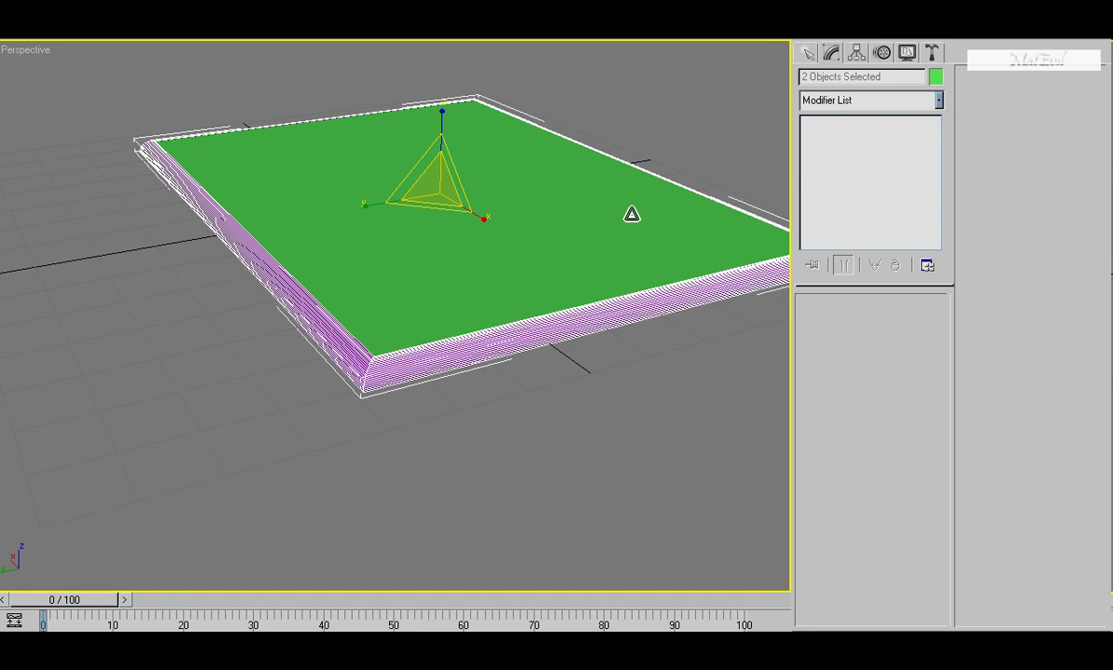
{"action": "key", "text": "ctrl+d"}
{"action": "left_click", "coordinate": [614, 320]}
{"action": "left_click", "coordinate": [620, 475]}
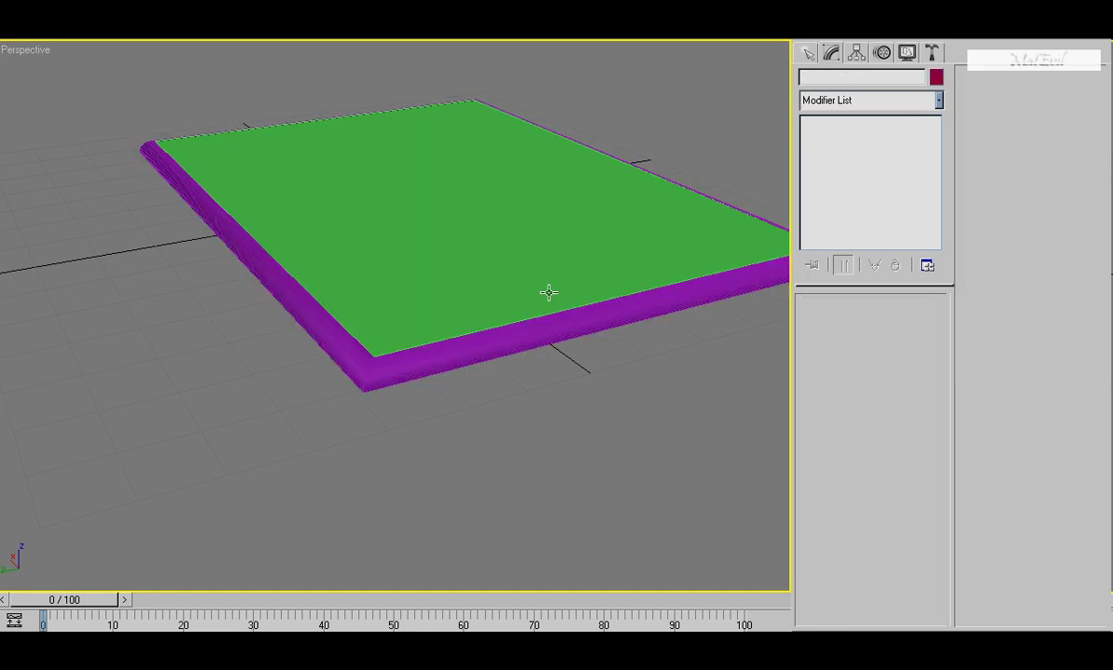
{"action": "left_click", "coordinate": [548, 296]}
{"action": "left_click", "coordinate": [619, 503]}
{"action": "scroll", "coordinate": [517, 207], "scroll_direction": "down", "scroll_amount": 2}
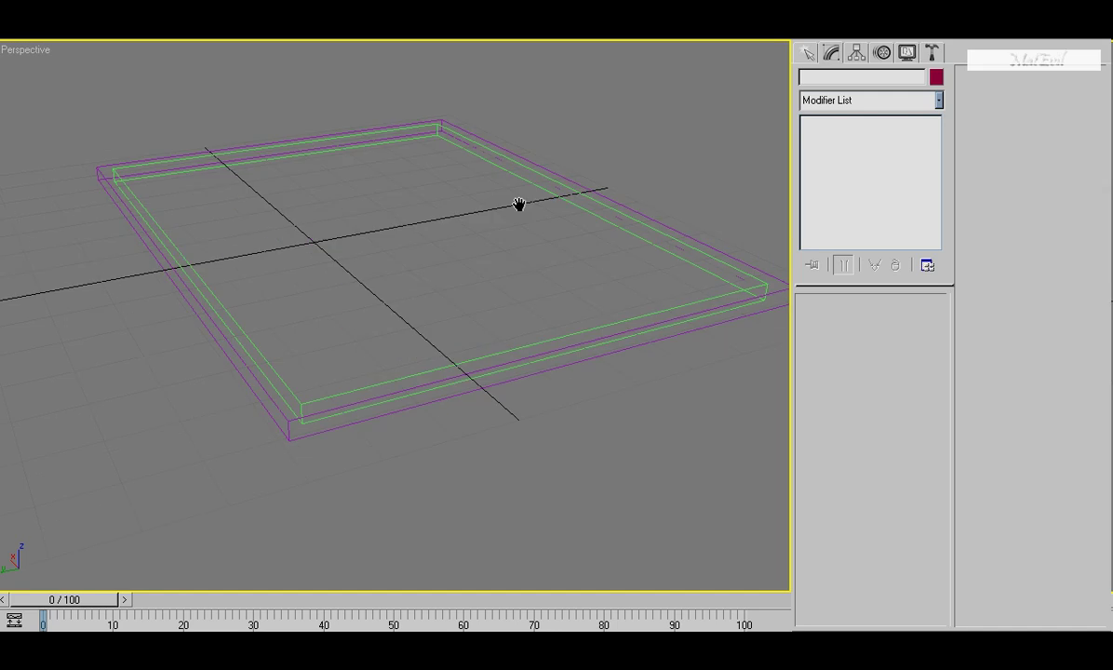
{"action": "scroll", "coordinate": [498, 228], "scroll_direction": "down", "scroll_amount": 3}
{"action": "scroll", "coordinate": [485, 233], "scroll_direction": "up", "scroll_amount": 8}
{"action": "scroll", "coordinate": [484, 238], "scroll_direction": "down", "scroll_amount": 6}
{"action": "scroll", "coordinate": [484, 244], "scroll_direction": "up", "scroll_amount": 3}
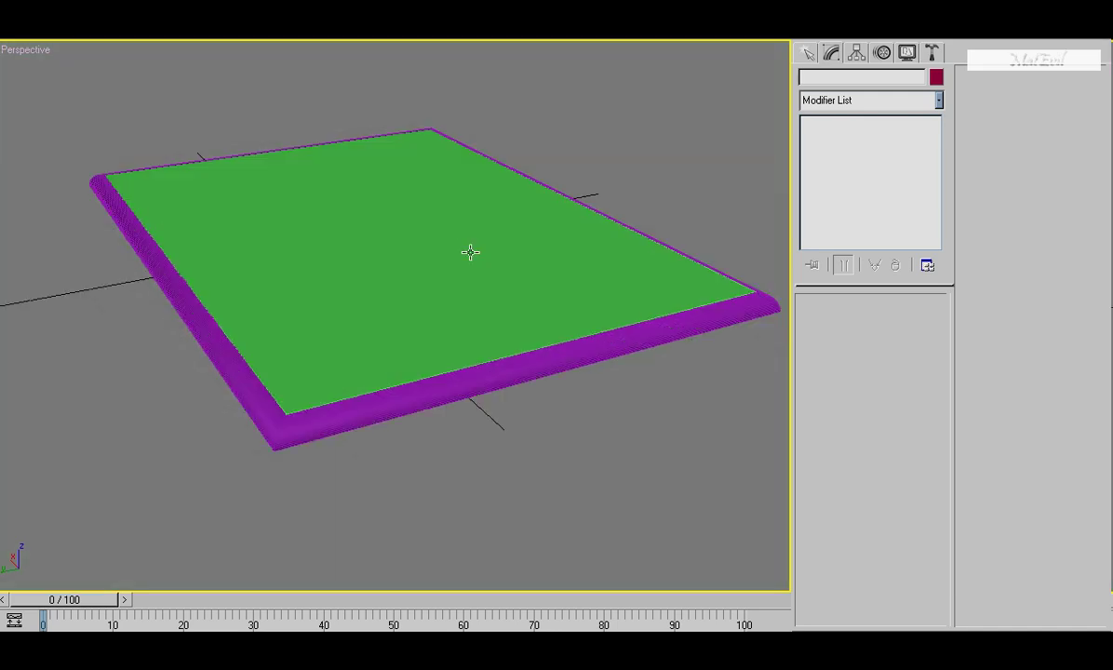